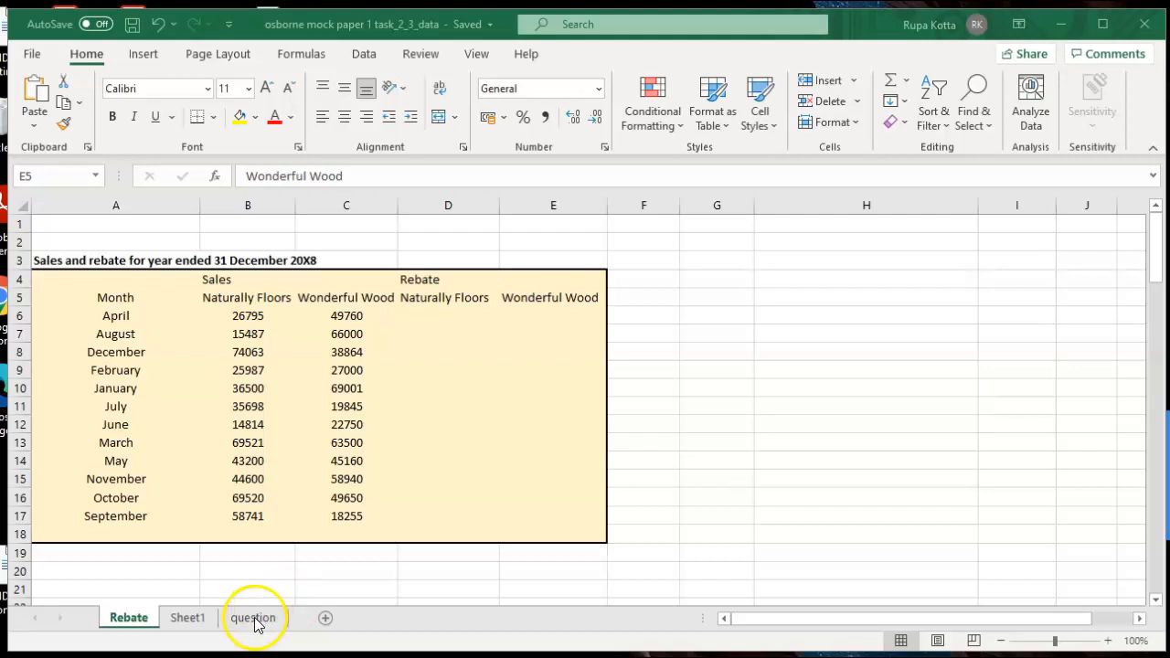
Read the Task 2.3 scenario and the part (a) formatting instructions on the question sheet.
left_click(253, 619)
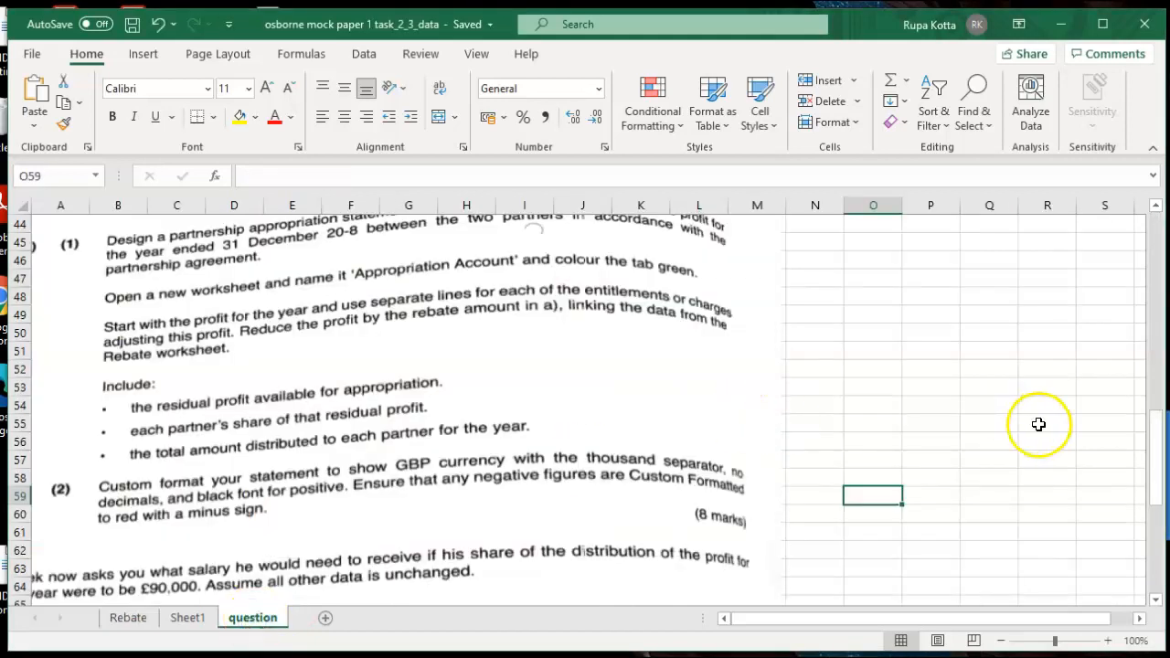
left_click_drag(1160, 450, 1159, 253)
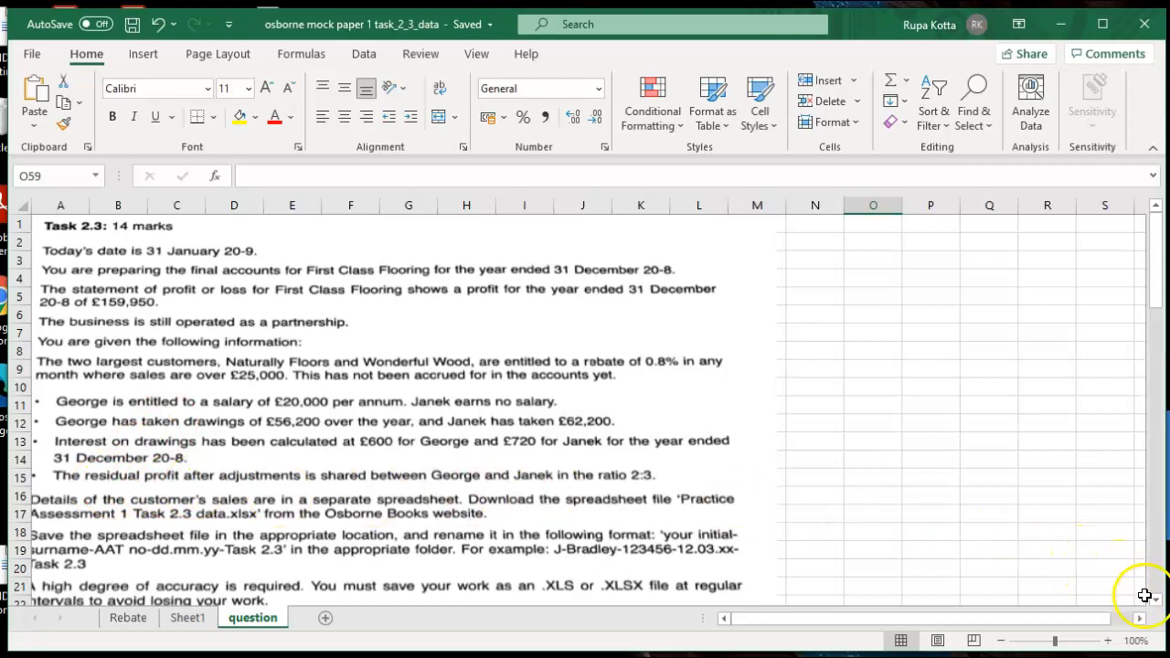
left_click(1155, 604)
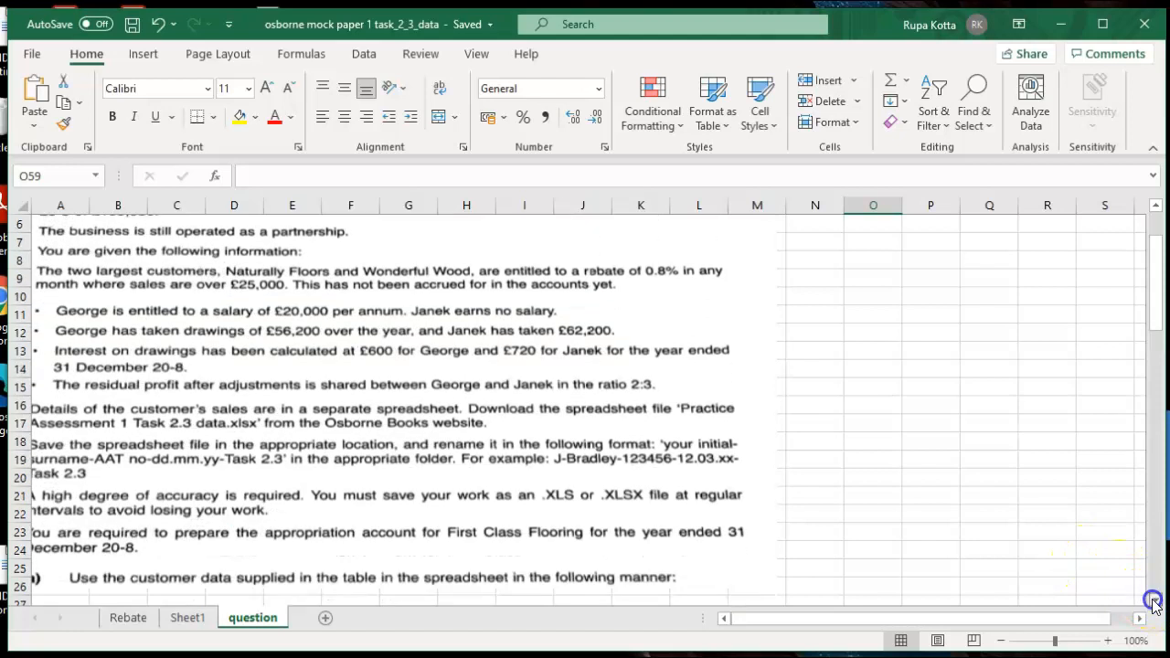
left_click(1155, 602)
left_click(1155, 602)
left_click(1155, 601)
left_click(1155, 601)
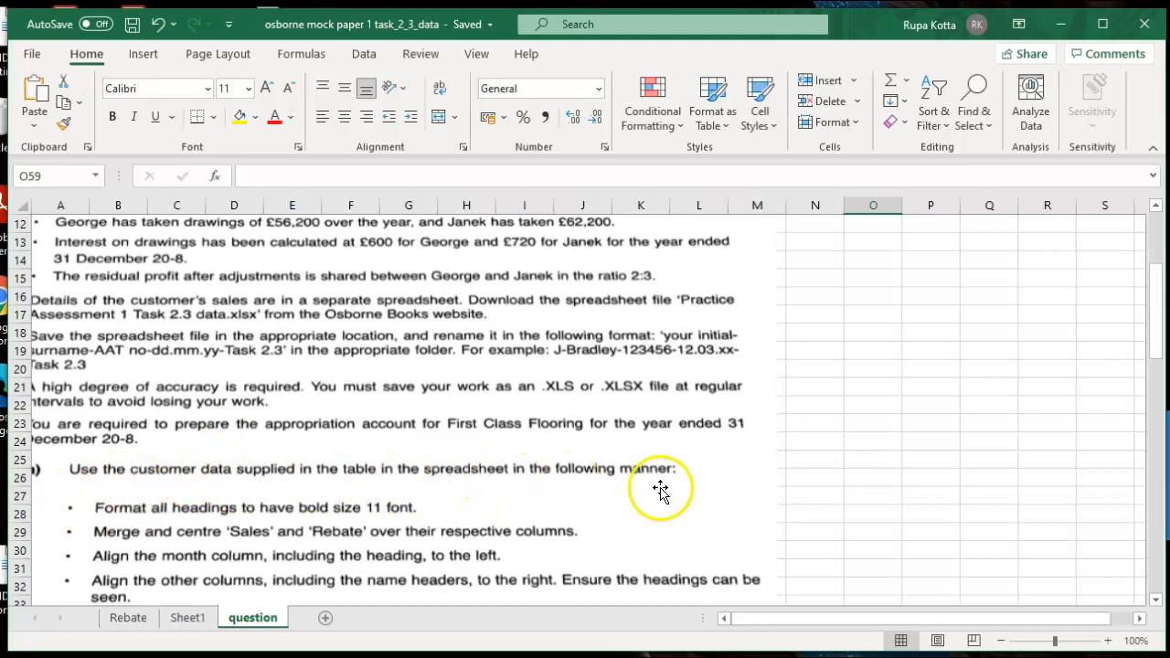
left_click(1156, 606)
left_click(1157, 605)
left_click(1157, 605)
left_click(1157, 605)
left_click(1157, 605)
left_click(1157, 605)
left_click(1156, 605)
left_click(1156, 605)
left_click(1157, 605)
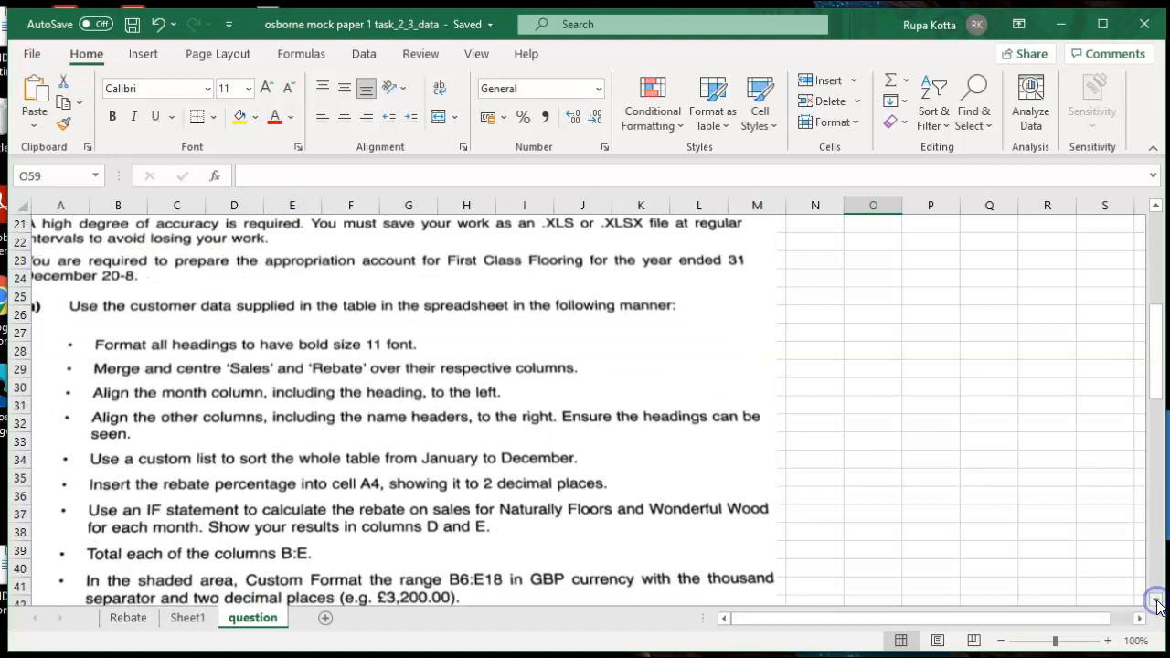
left_click(1157, 605)
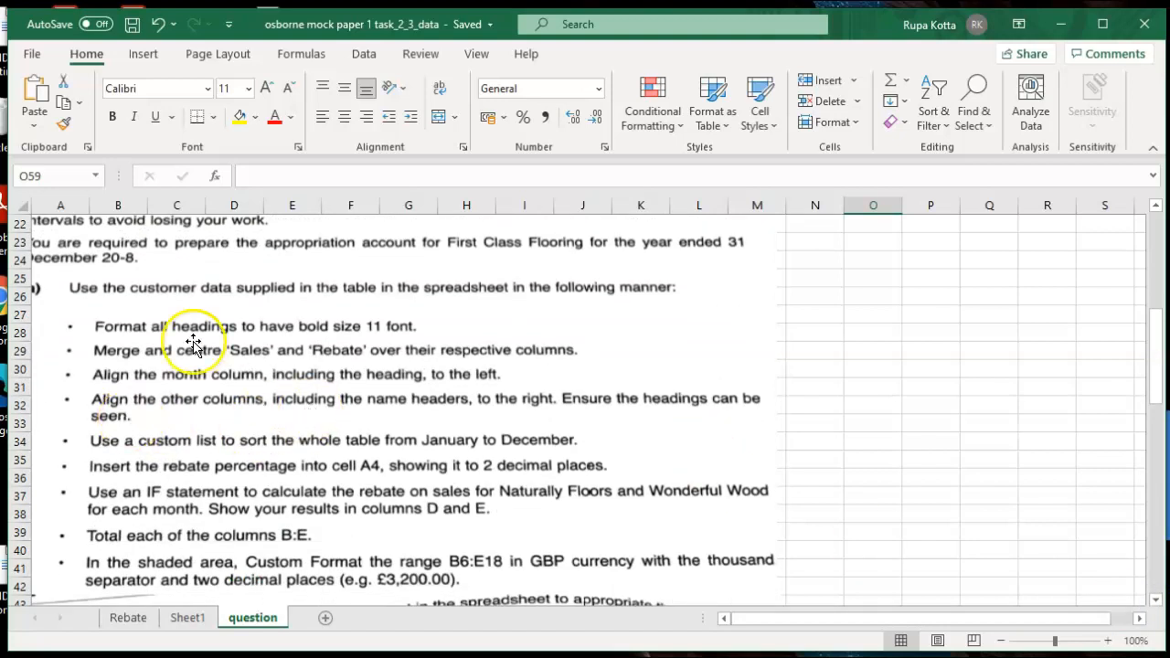
Make the table headings in A4:E5 of the Rebate sheet bold.
left_click(128, 618)
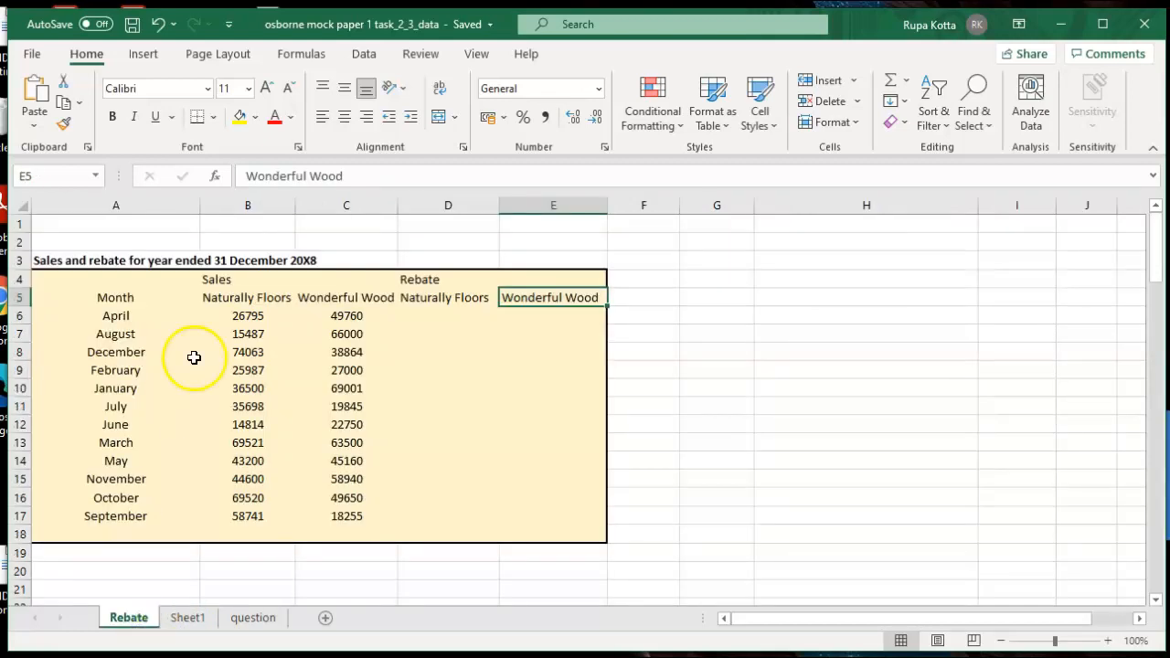
left_click_drag(66, 281, 542, 295)
left_click(112, 116)
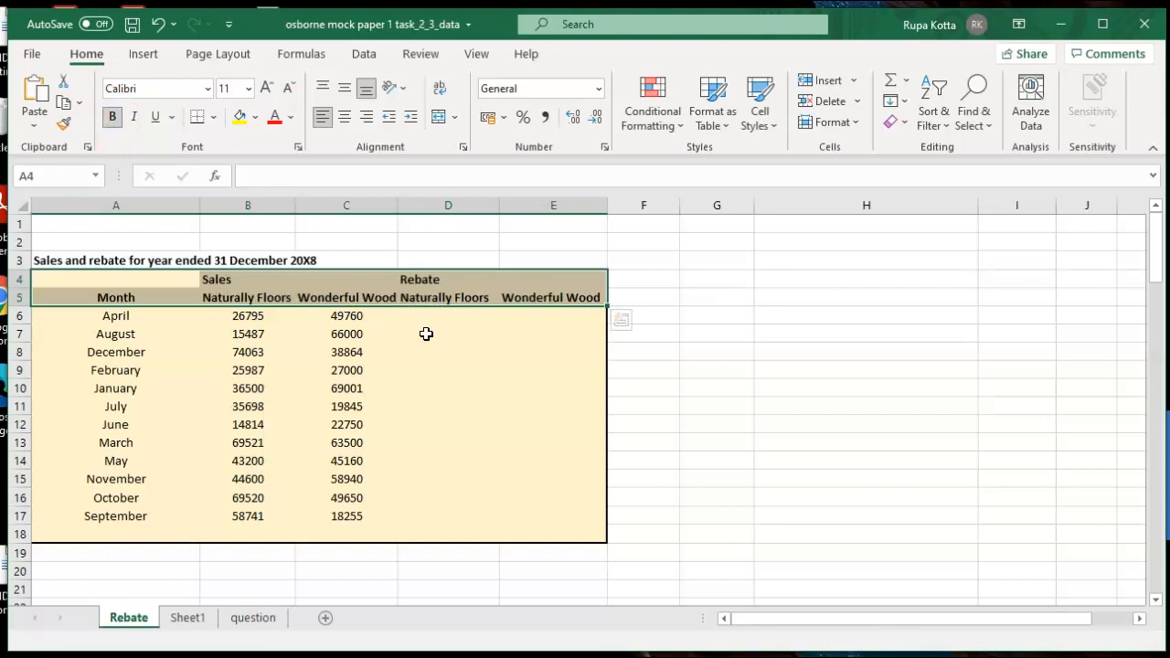
Check the merging instruction on the question sheet, and merge and centre Sales across B4:C4 and Rebate across D4:E4 on the Rebate sheet.
left_click(253, 618)
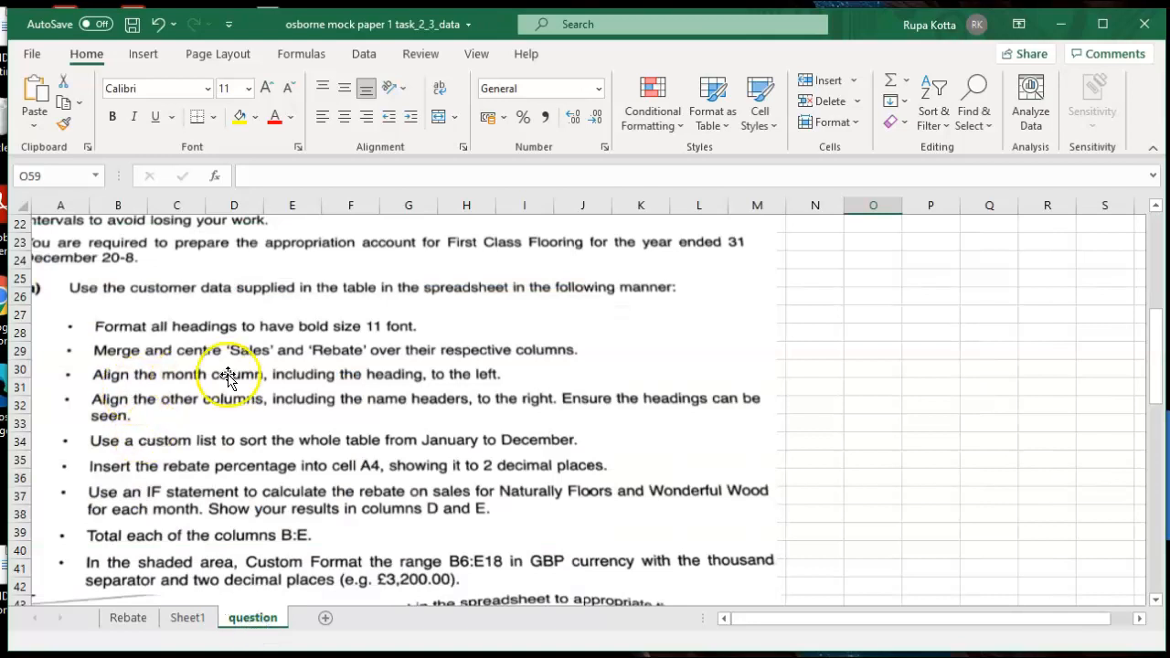
left_click(129, 618)
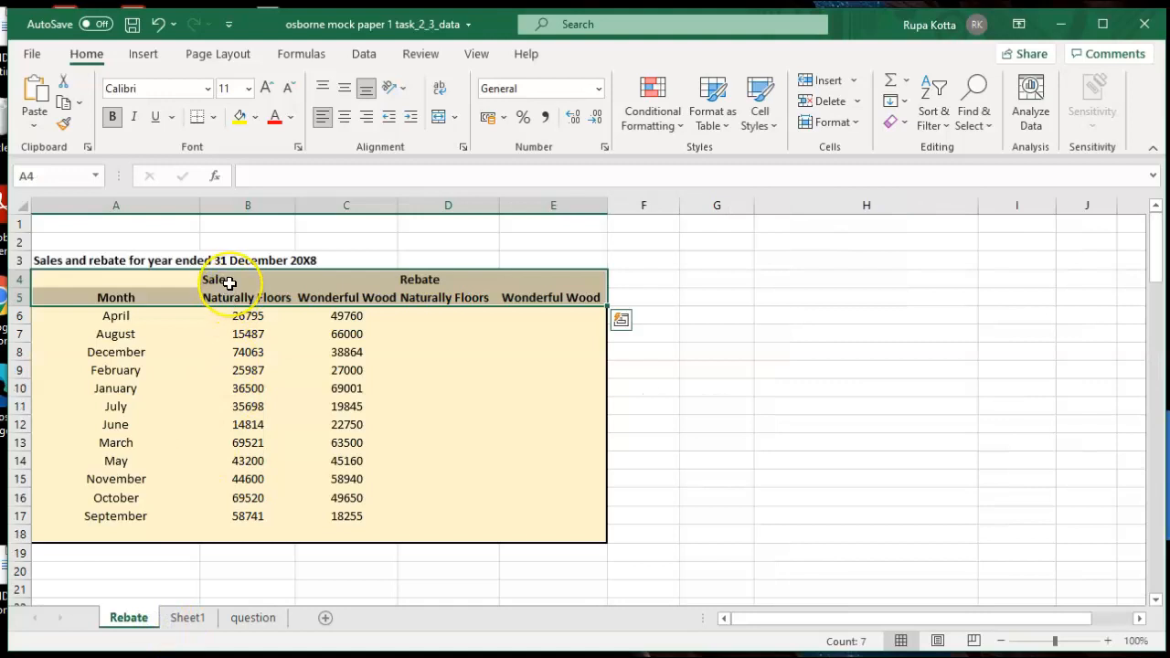
left_click_drag(232, 282, 331, 279)
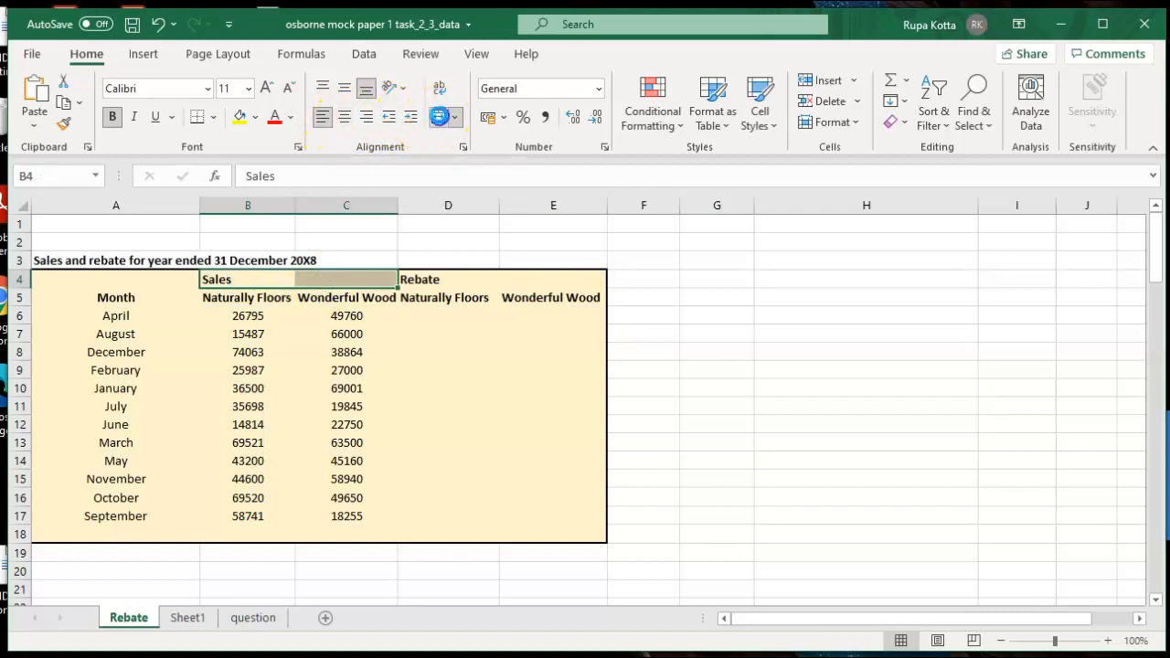
left_click(440, 119)
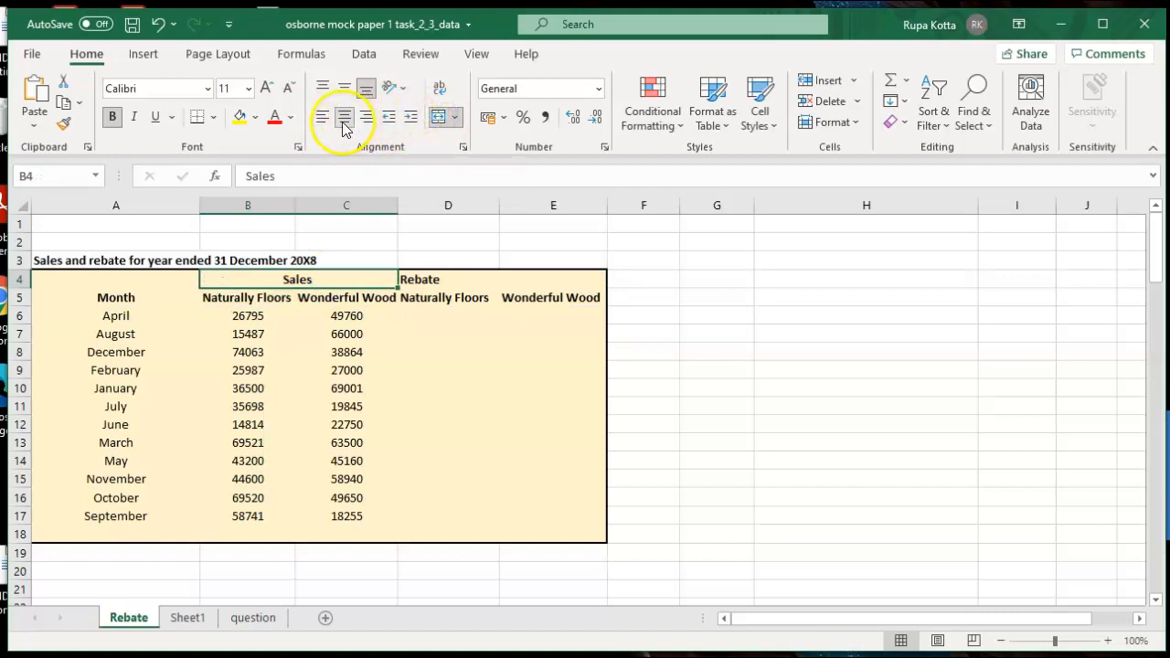
left_click_drag(409, 276, 549, 280)
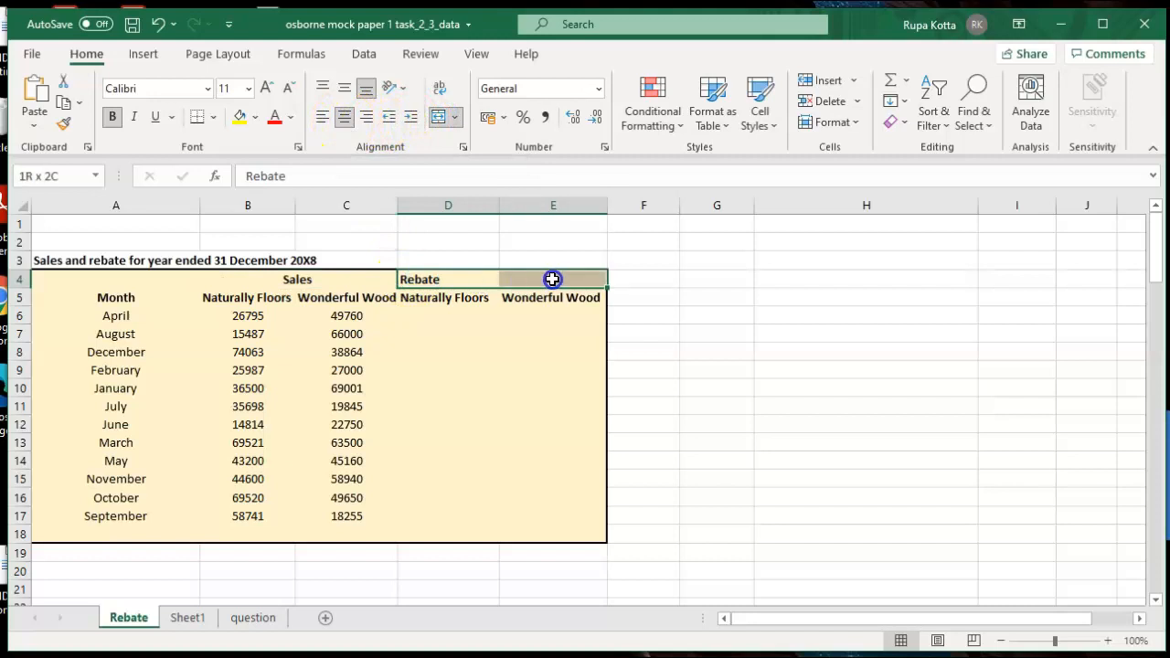
left_click(438, 120)
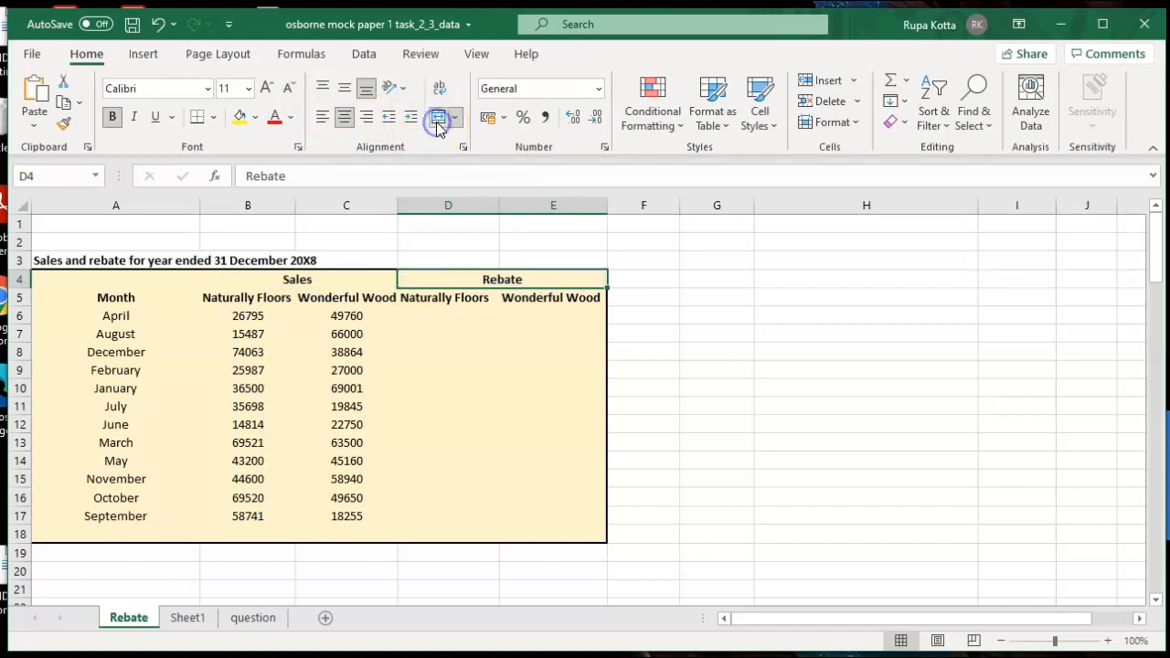
left_click(461, 419)
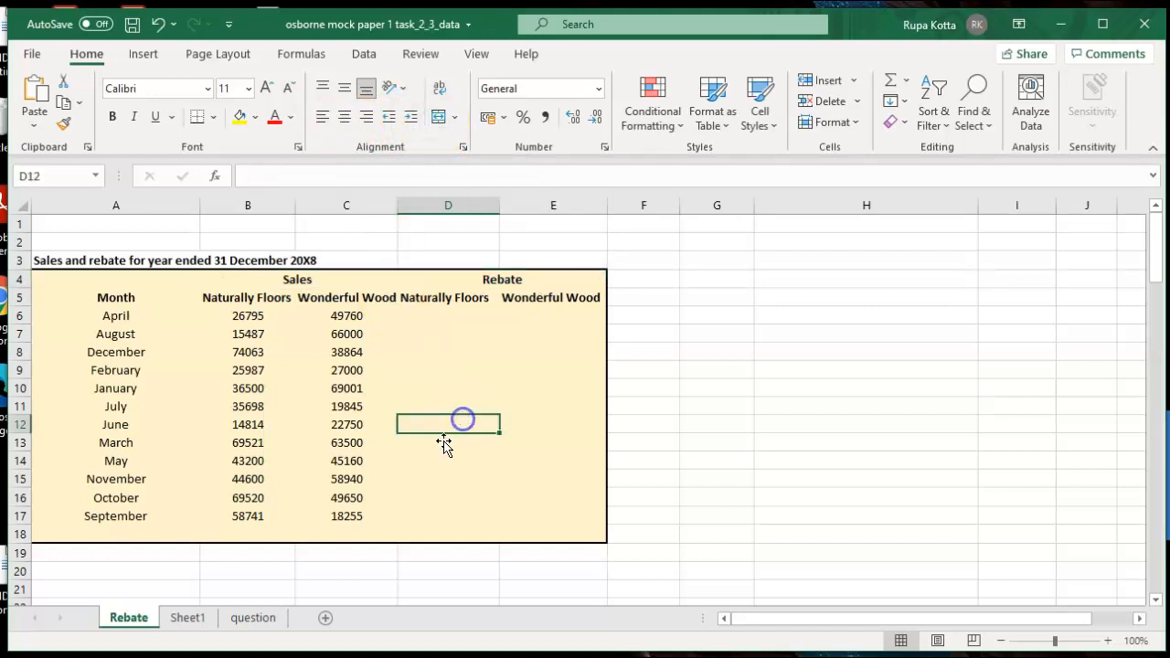
Check the month alignment instruction on the question sheet and left-align the month column A5:A18, including its heading, on the Rebate sheet.
left_click(250, 618)
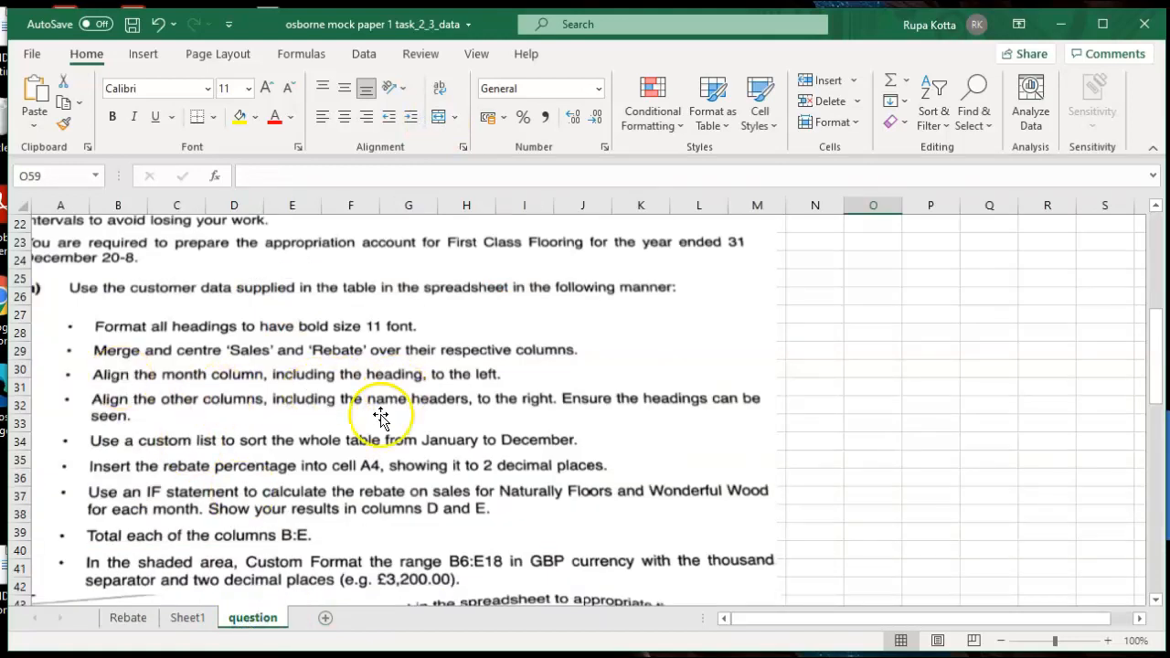
left_click(133, 618)
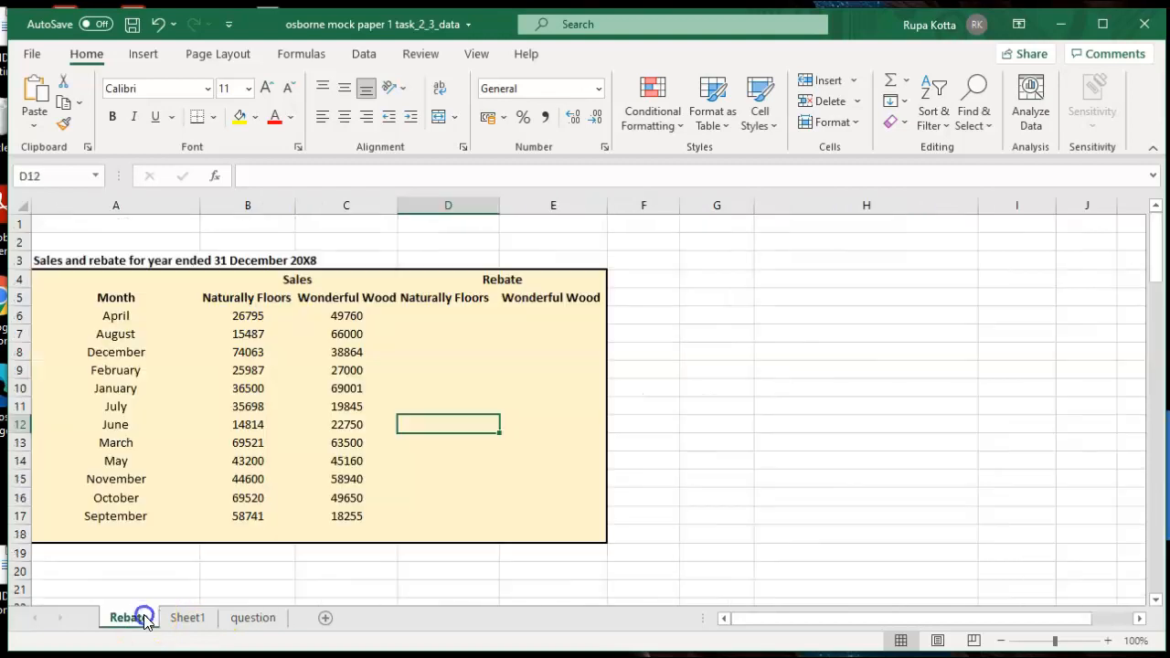
left_click_drag(106, 306, 120, 530)
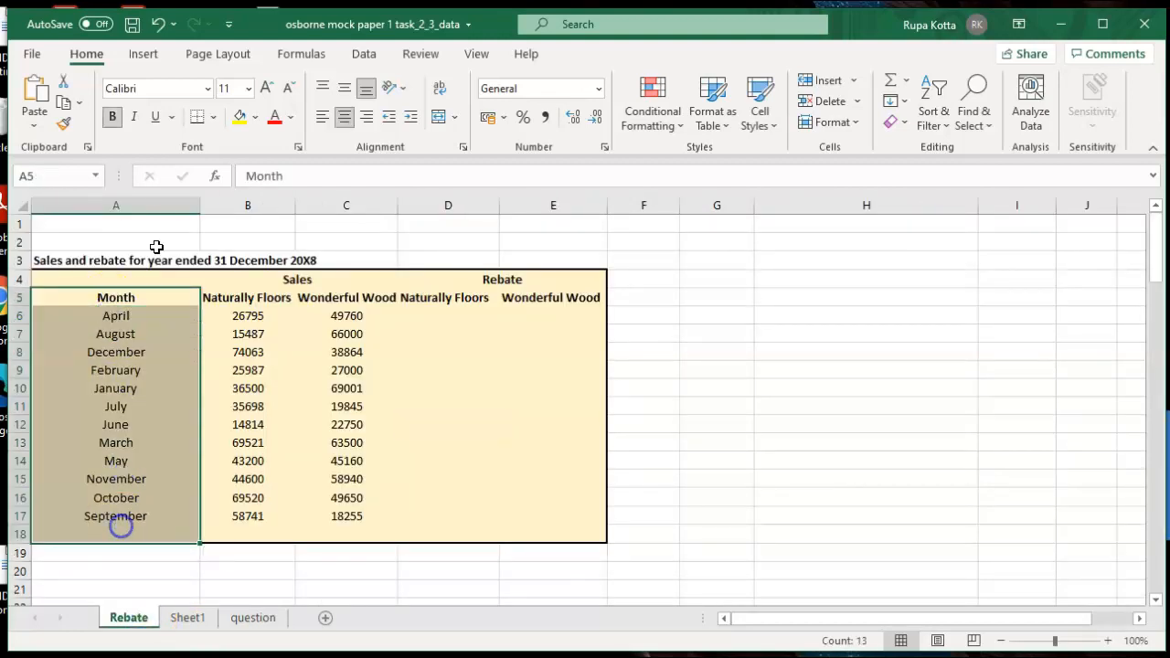
left_click(321, 118)
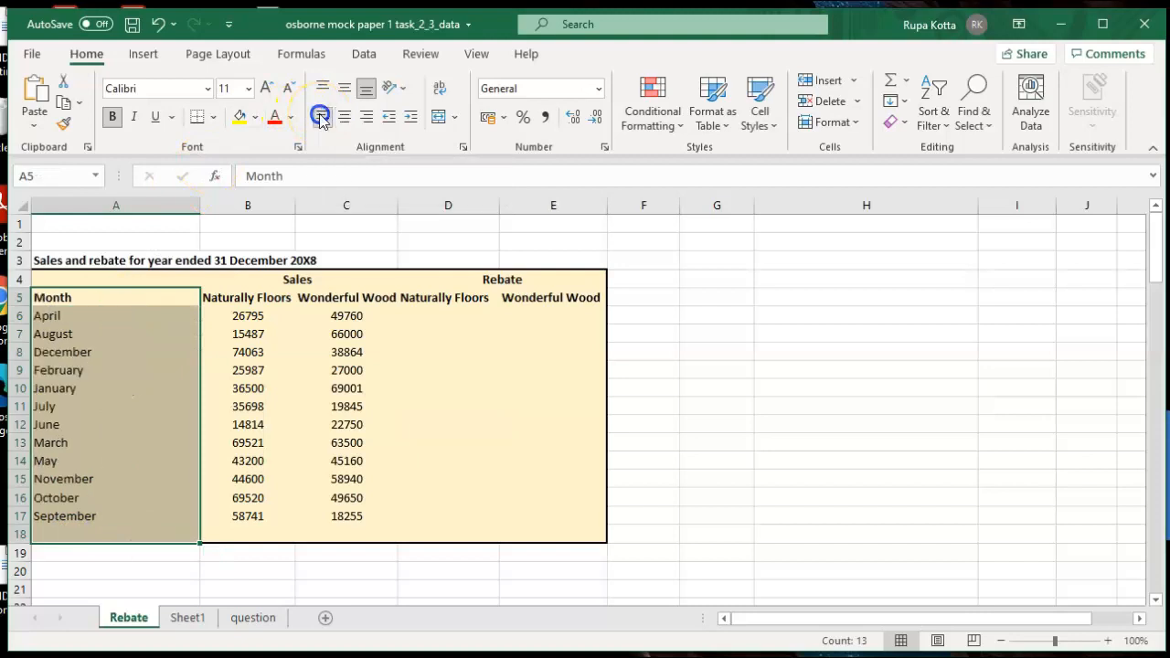
Check the instruction for the other columns on the question sheet and right-align the headings in B4:E5 on the Rebate sheet.
left_click(253, 619)
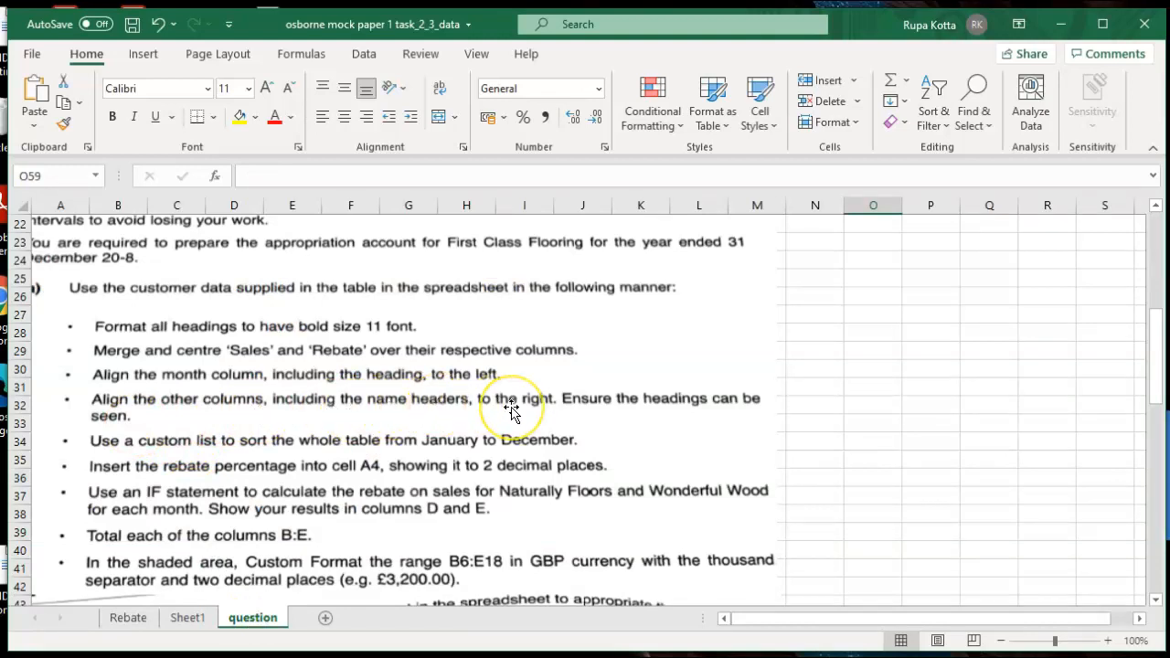
left_click(129, 618)
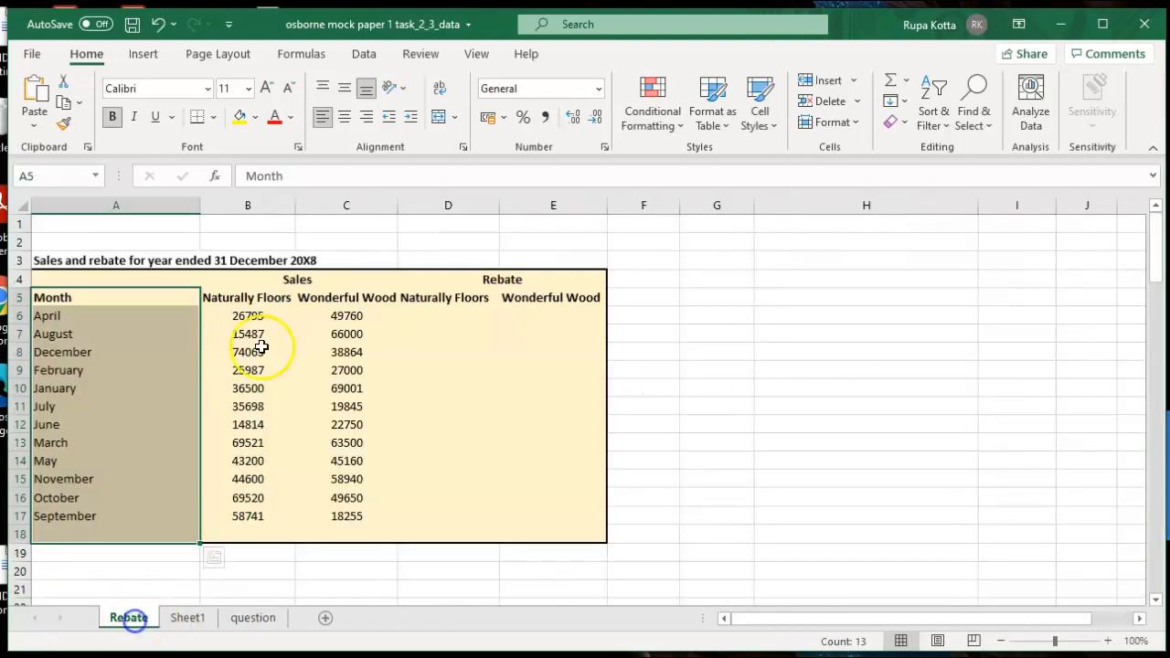
left_click(215, 284)
left_click_drag(216, 283, 516, 297)
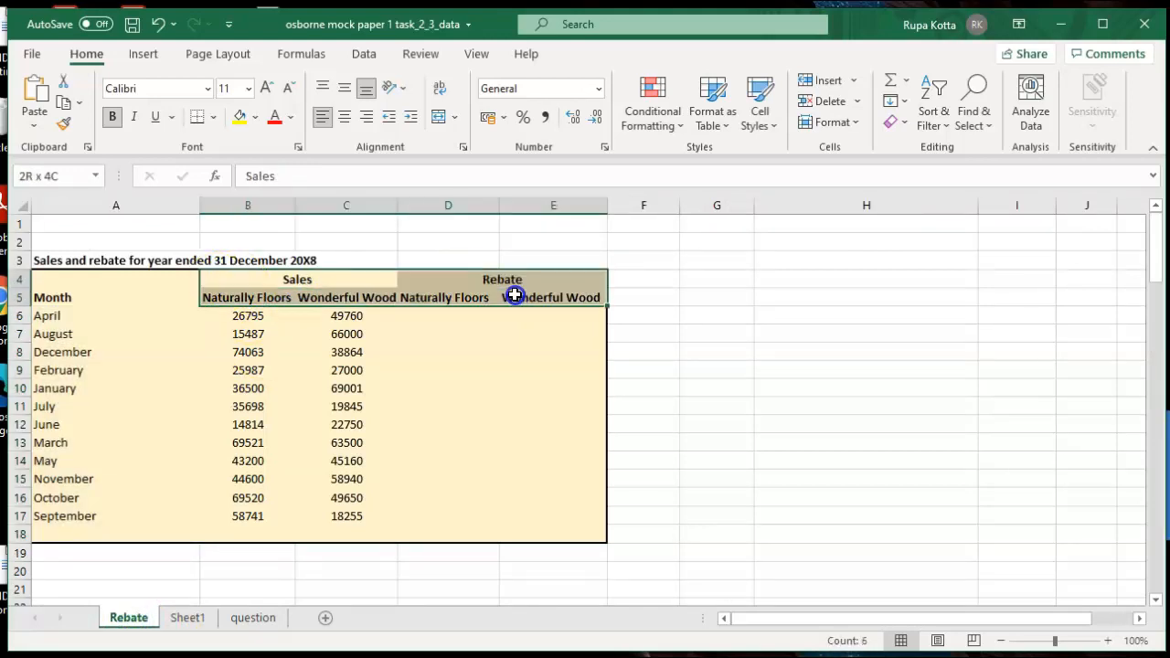
left_click(365, 117)
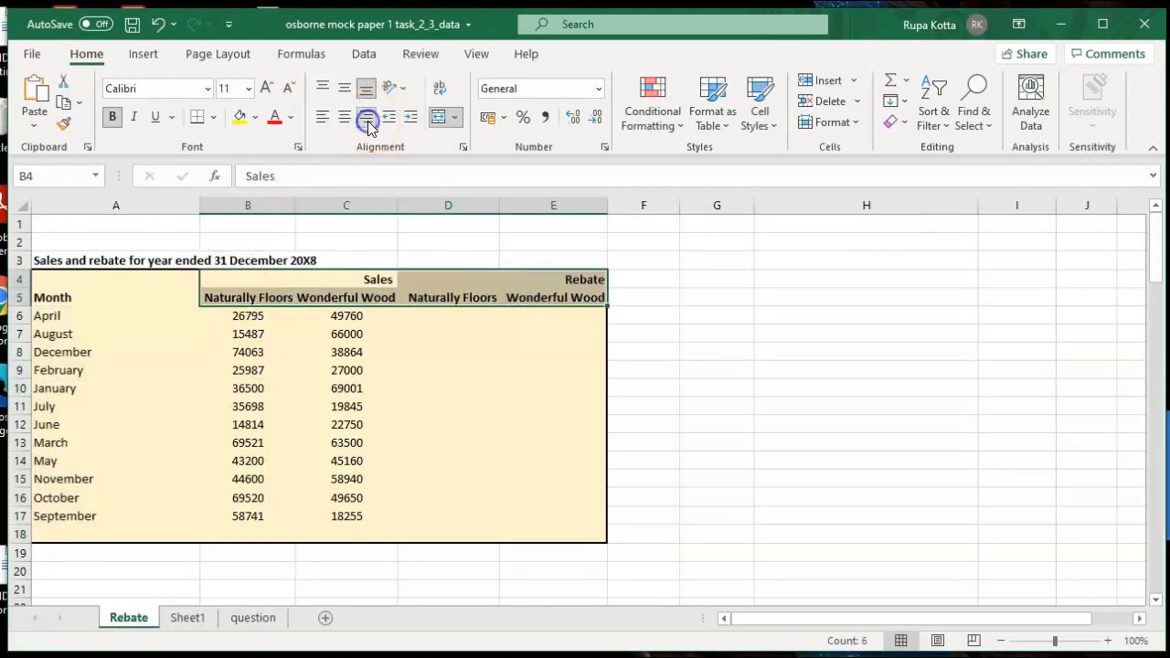
left_click(428, 366)
Centre the merged Sales and Rebate headings in row 4 again.
left_click(270, 282)
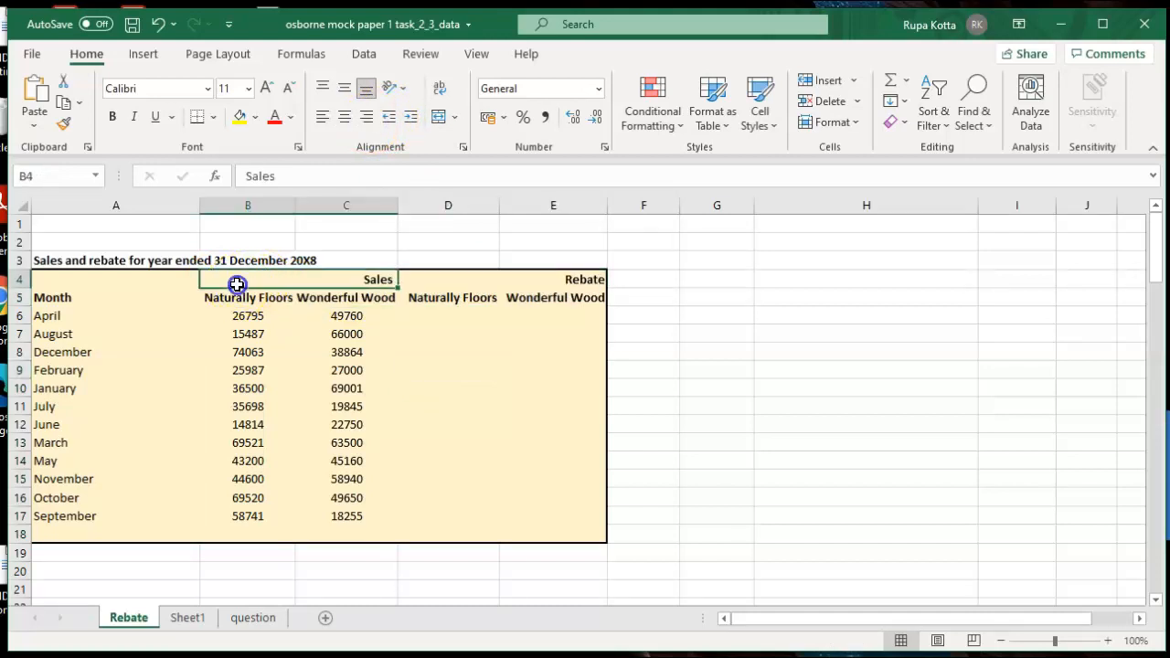
left_click(344, 117)
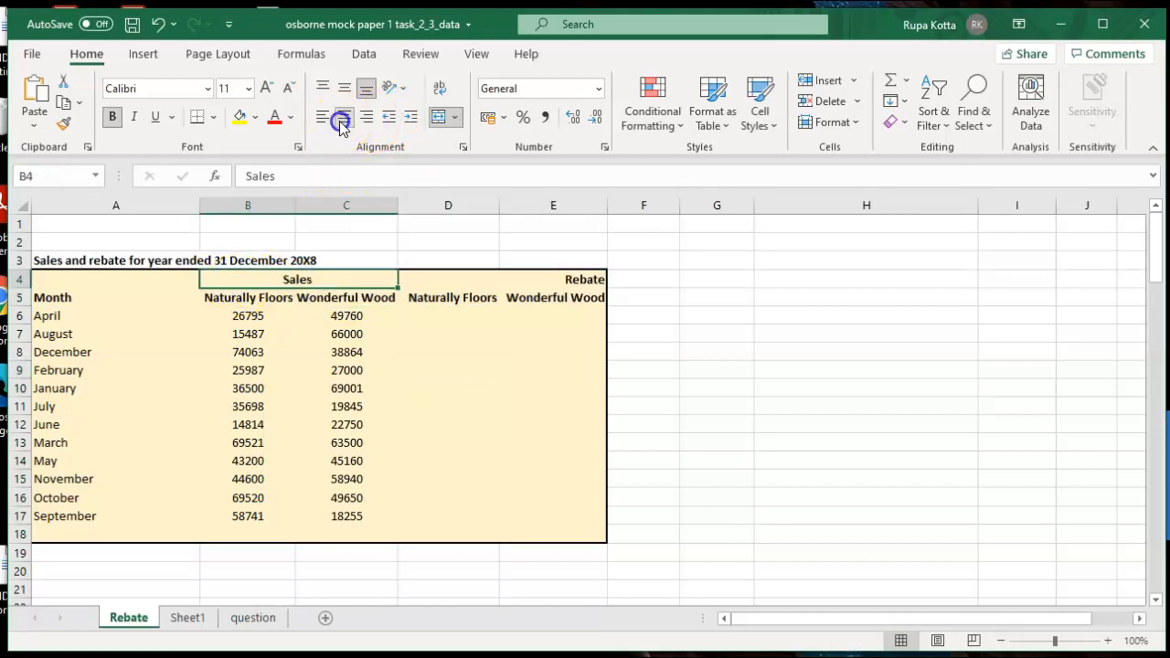
left_click(504, 279)
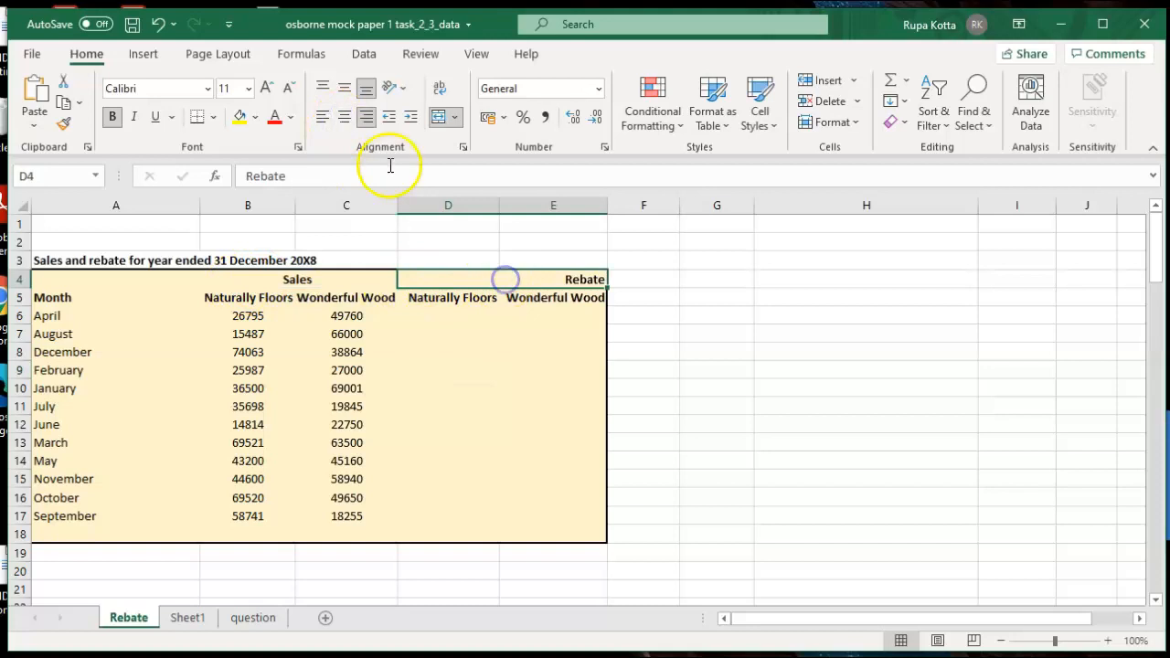
left_click(350, 120)
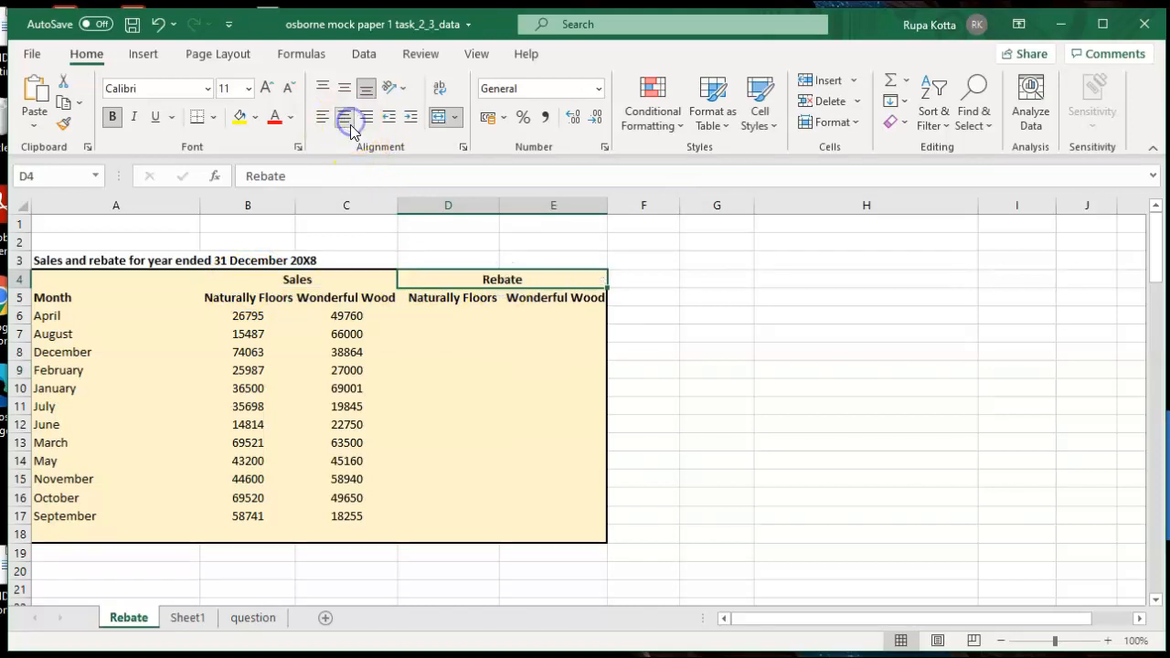
left_click(445, 386)
Right-align the sales and rebate cells in B6:E17.
left_click_drag(238, 318, 543, 512)
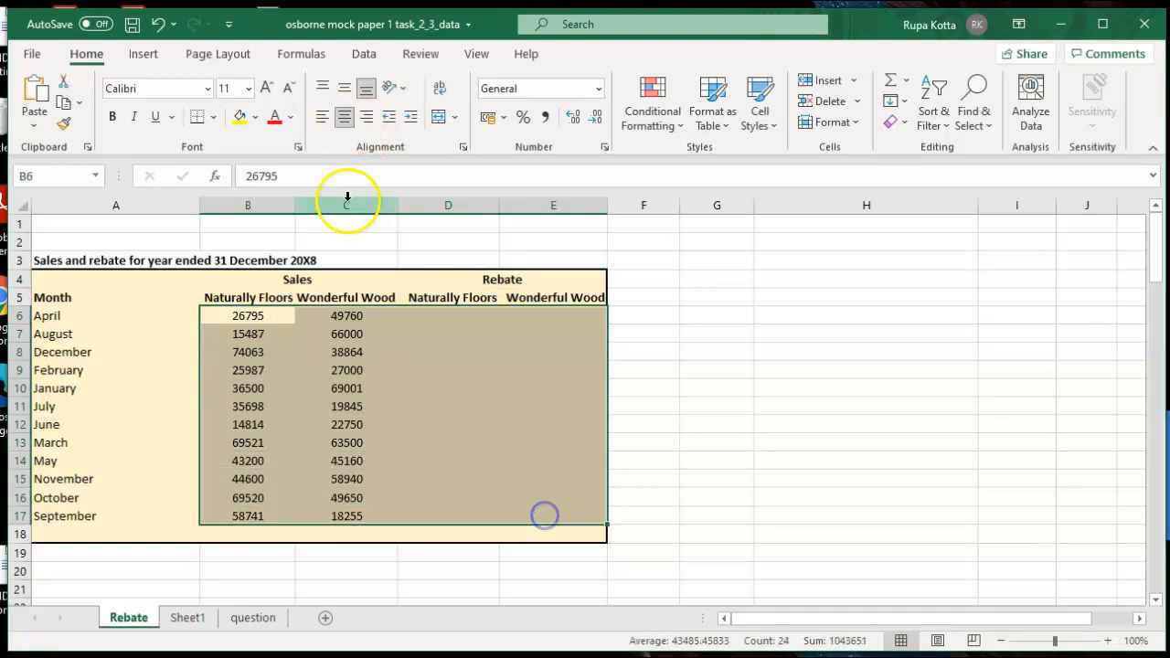
left_click(370, 117)
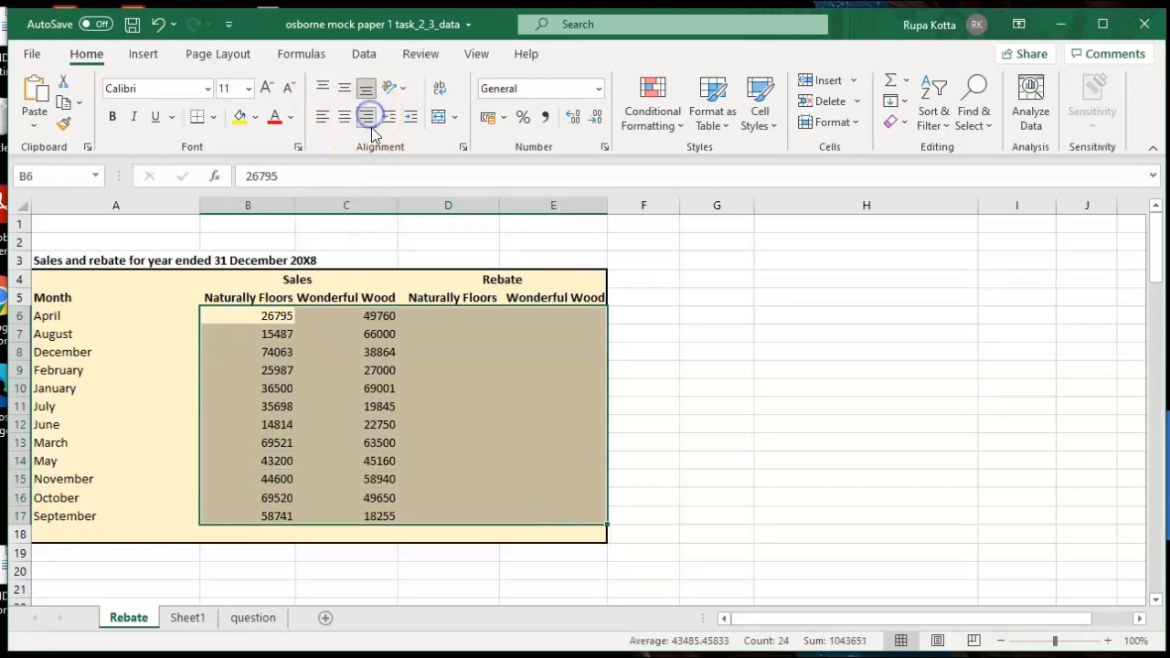
left_click(465, 448)
Check the heading visibility requirement on the question sheet and AutoFit the column widths of the table A4:E18 on the Rebate sheet.
left_click(258, 618)
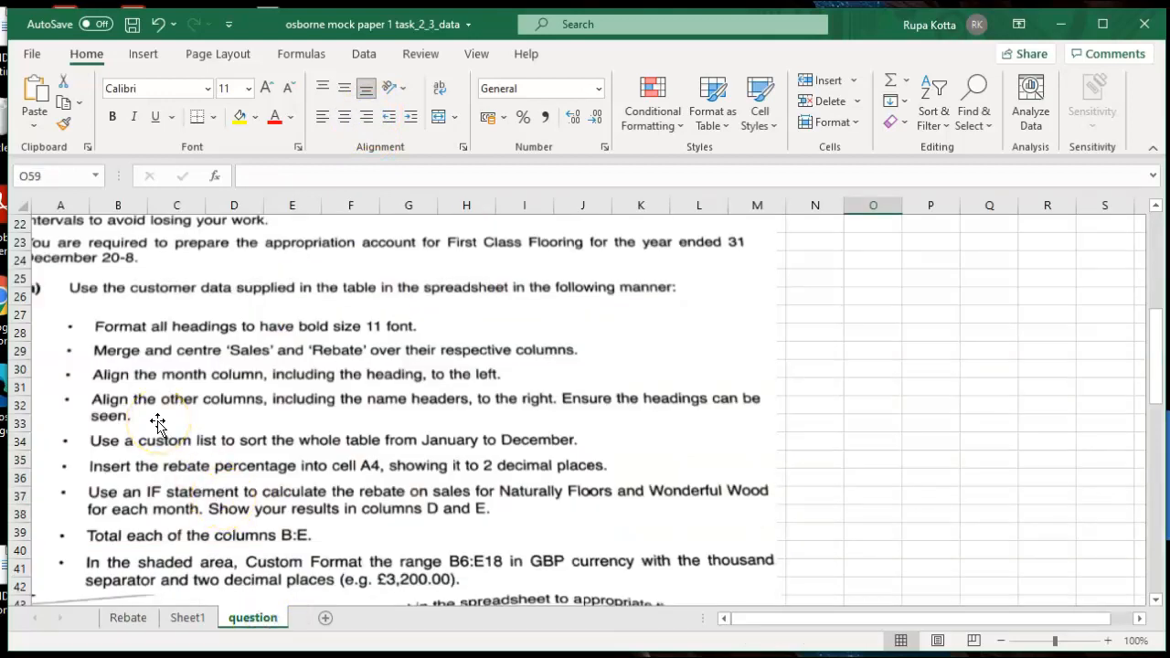
left_click(139, 623)
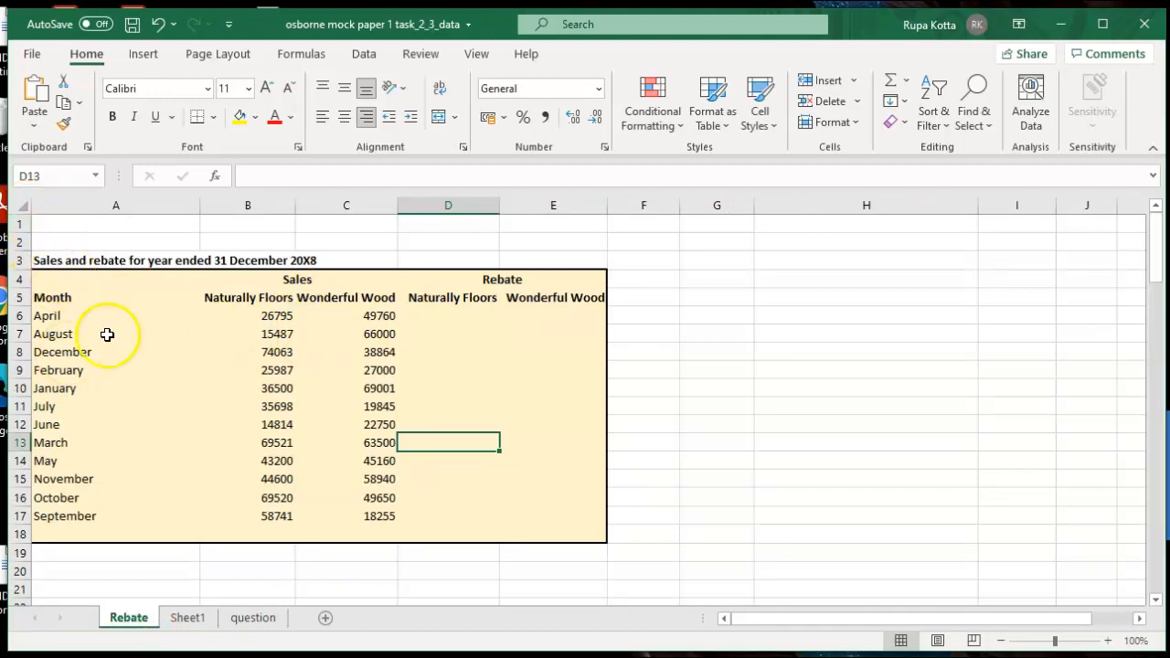
left_click_drag(73, 279, 528, 529)
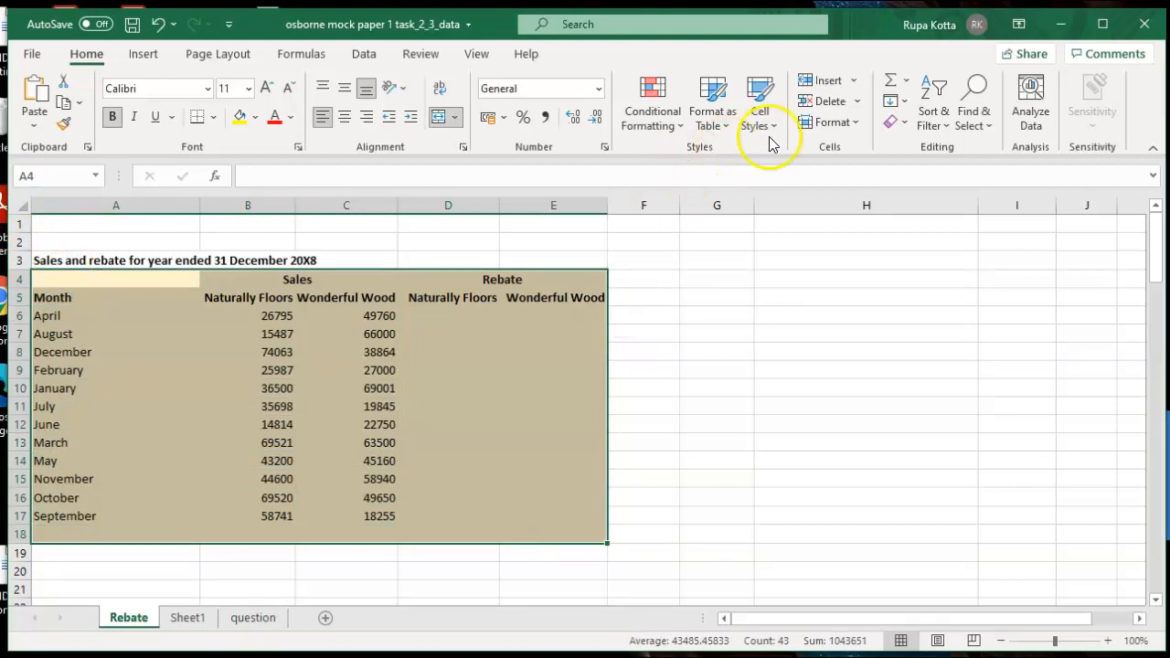
left_click(821, 126)
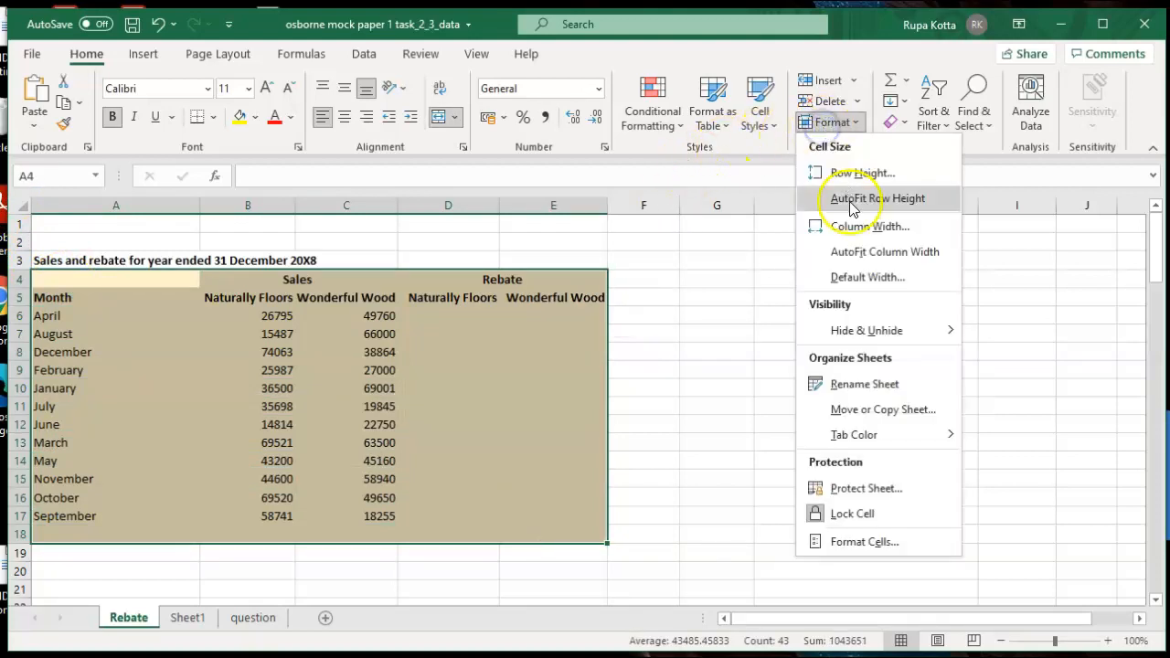
left_click(859, 256)
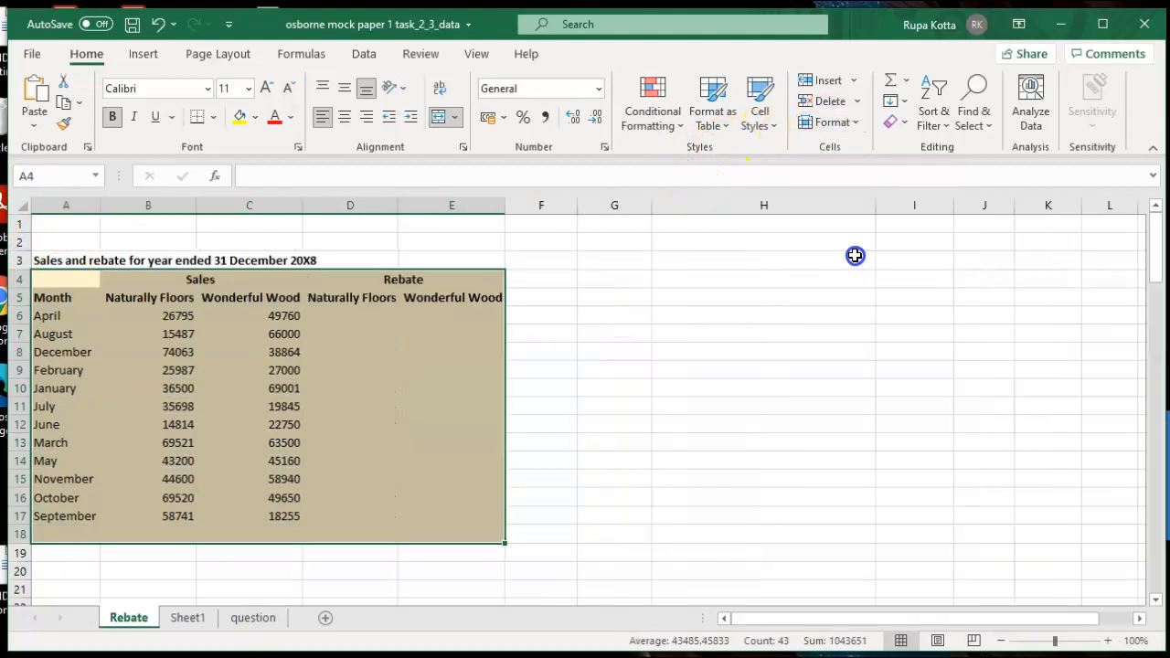
left_click(885, 397)
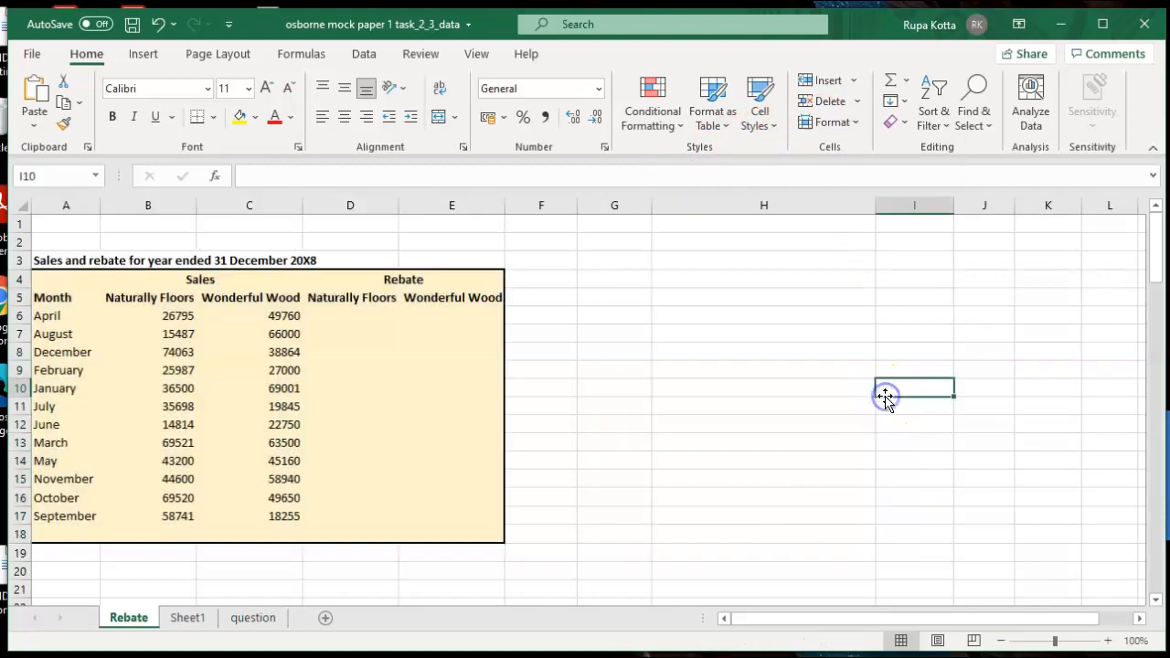
Check the sorting instruction on the question sheet and set up a custom sort of A6:E17 on the Rebate sheet by Month.
left_click(248, 622)
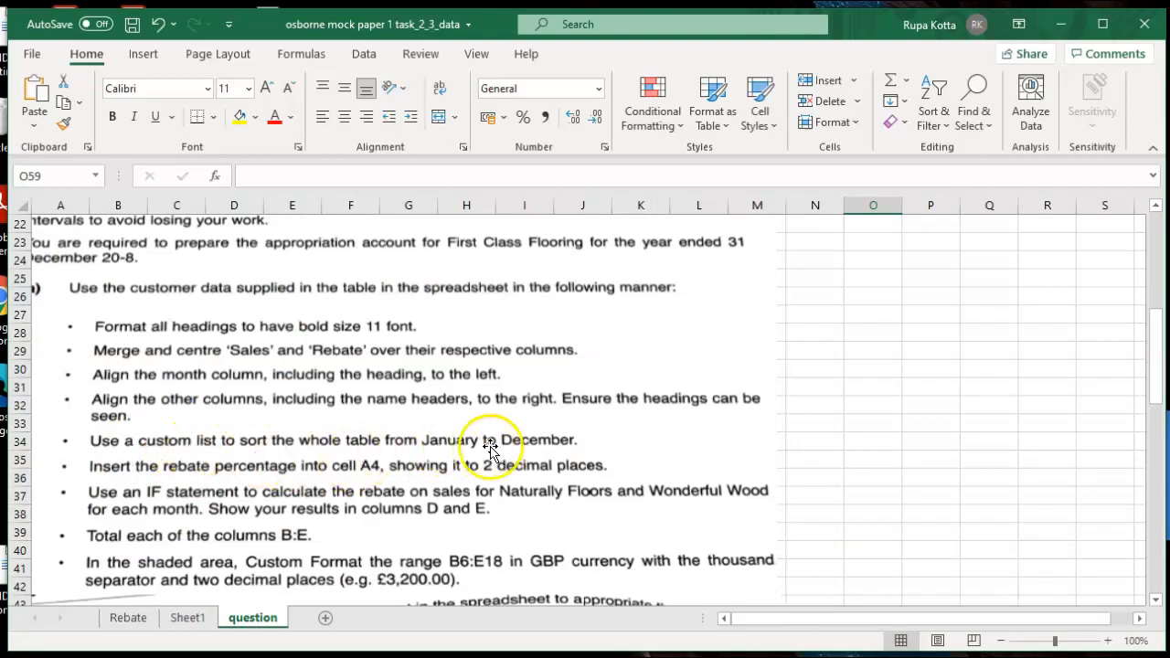
left_click(128, 617)
left_click_drag(46, 316, 471, 512)
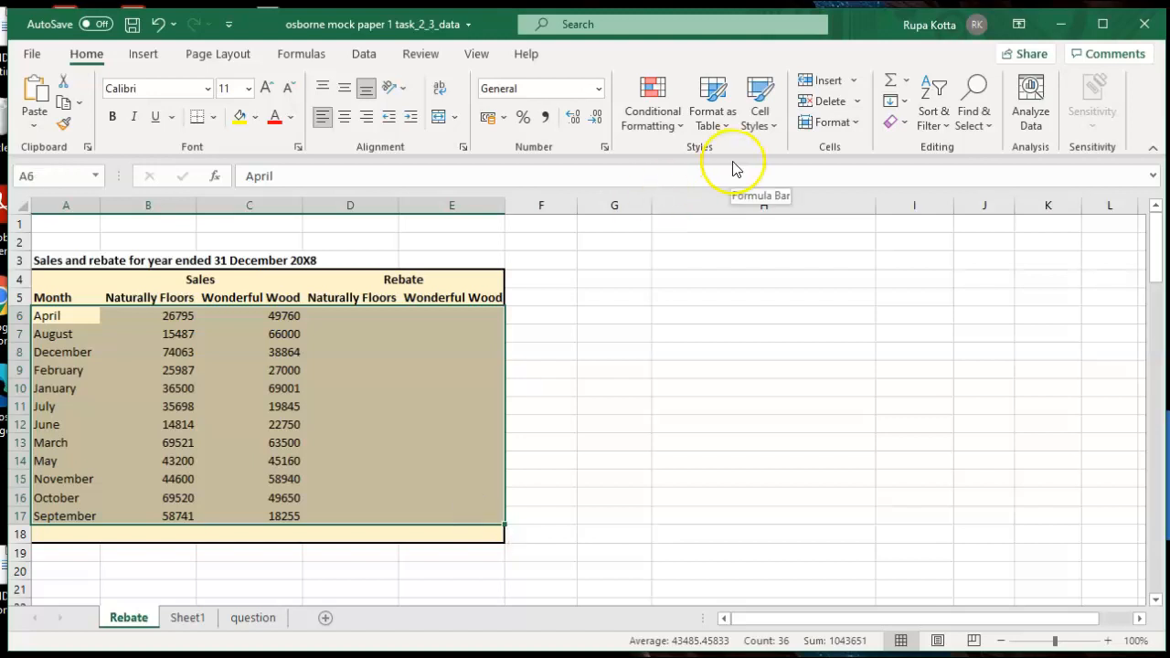
left_click(942, 128)
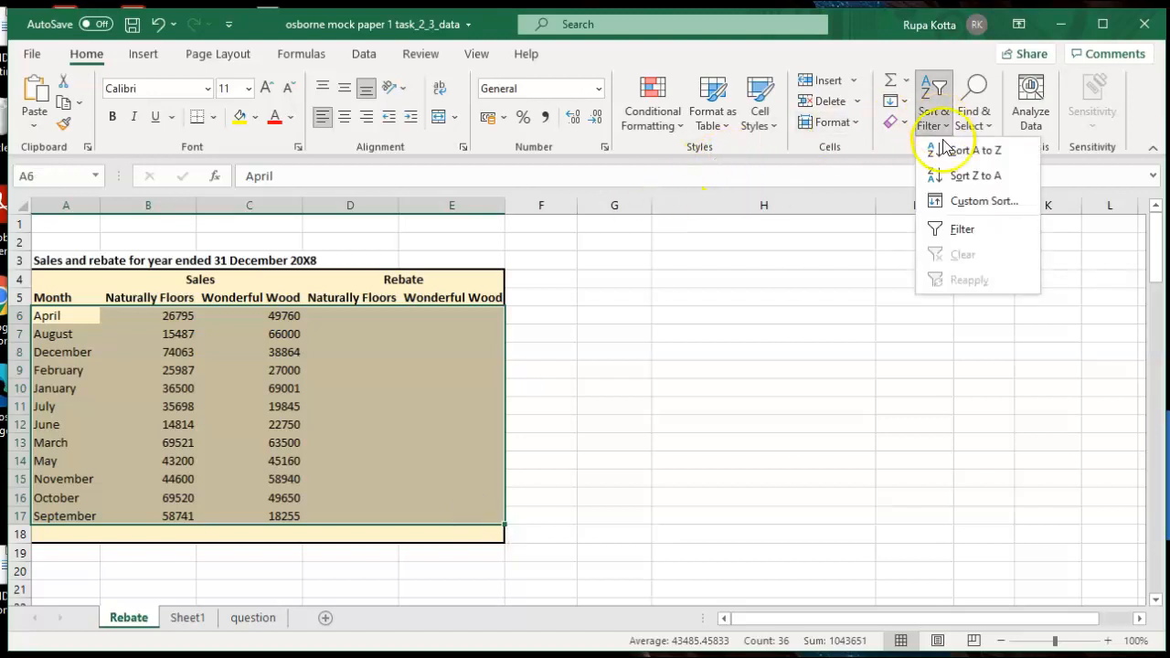
left_click(971, 203)
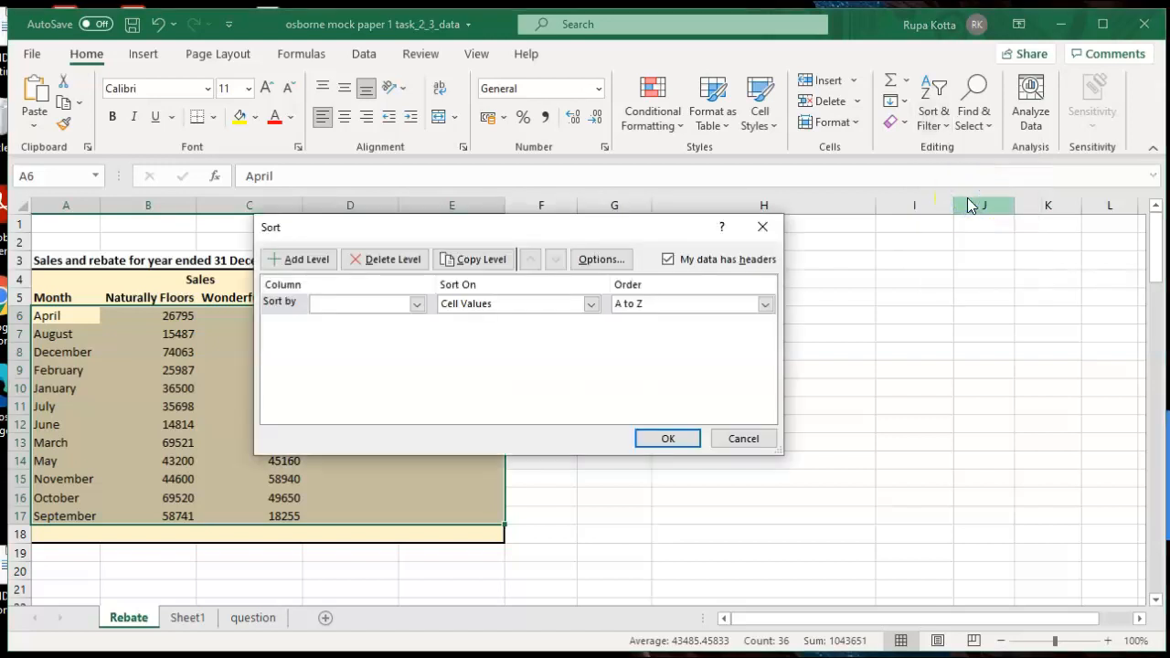
left_click(417, 305)
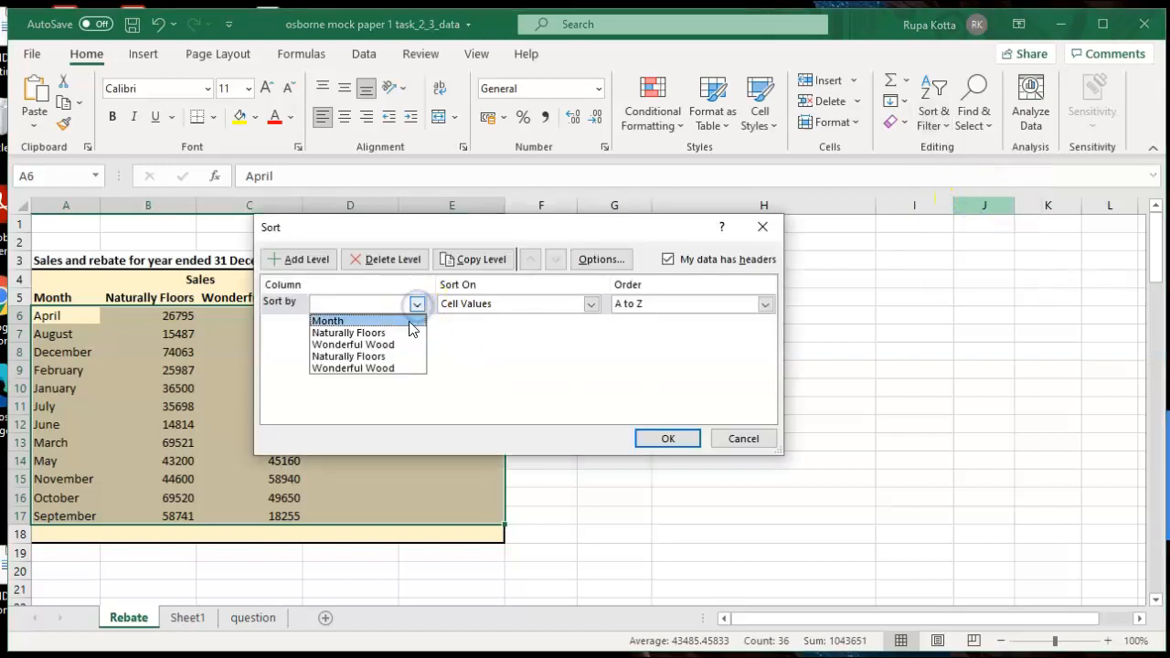
left_click(407, 322)
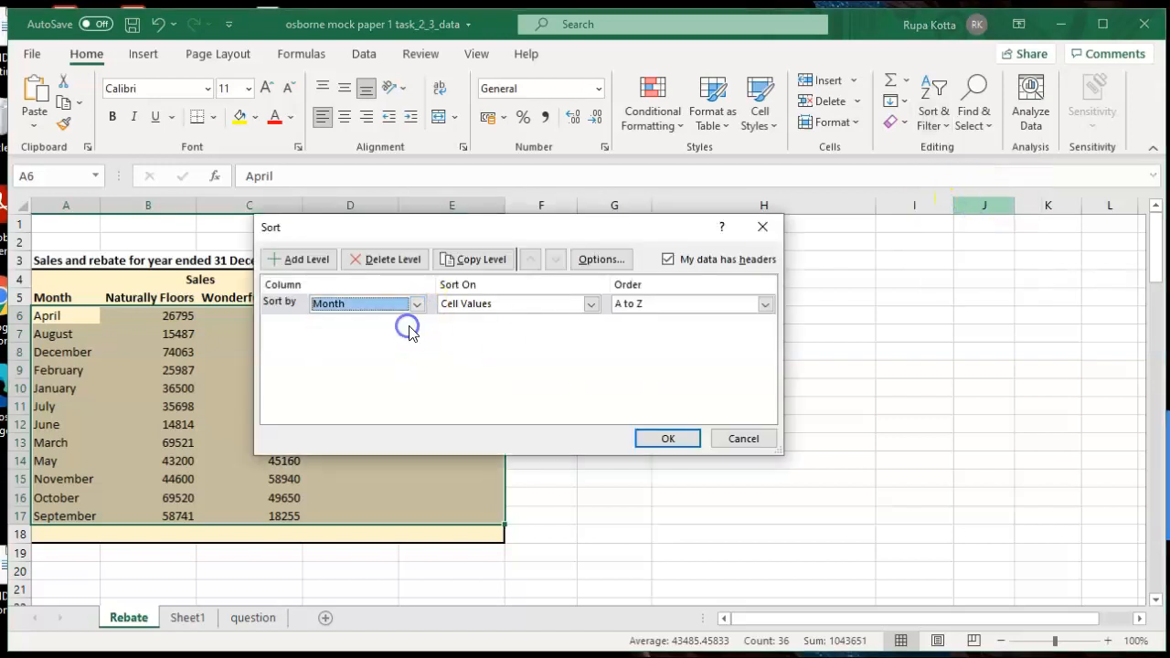
Set the sort order to the custom list January, February, March, April and so on, and apply the sort.
left_click(765, 306)
left_click(745, 344)
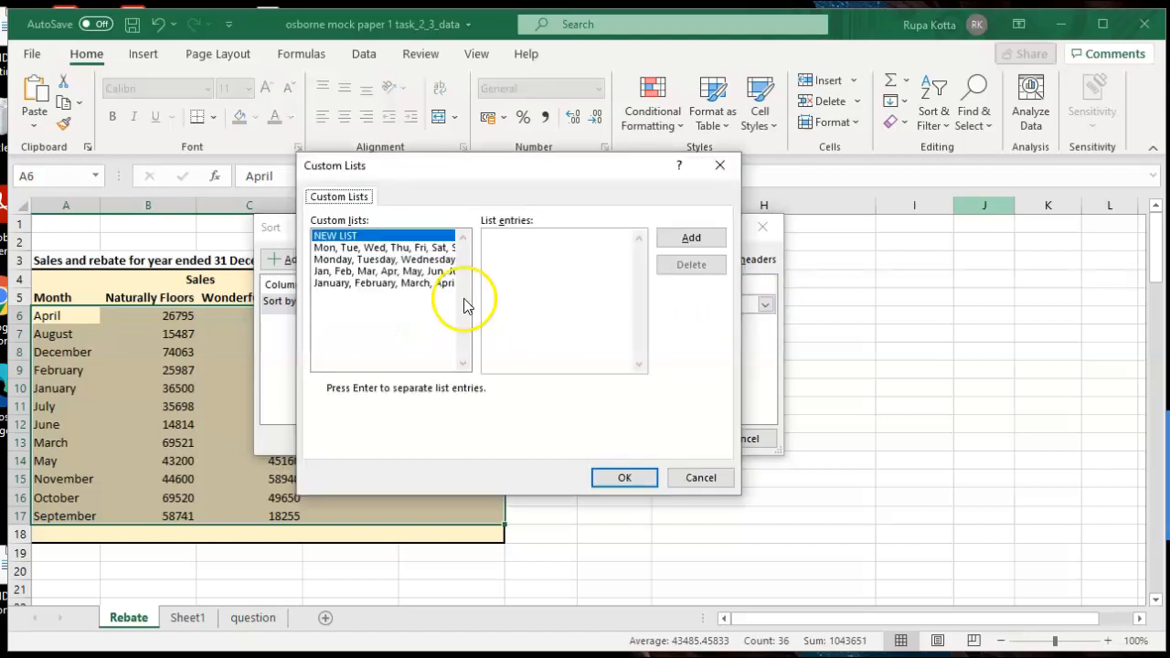
left_click(394, 283)
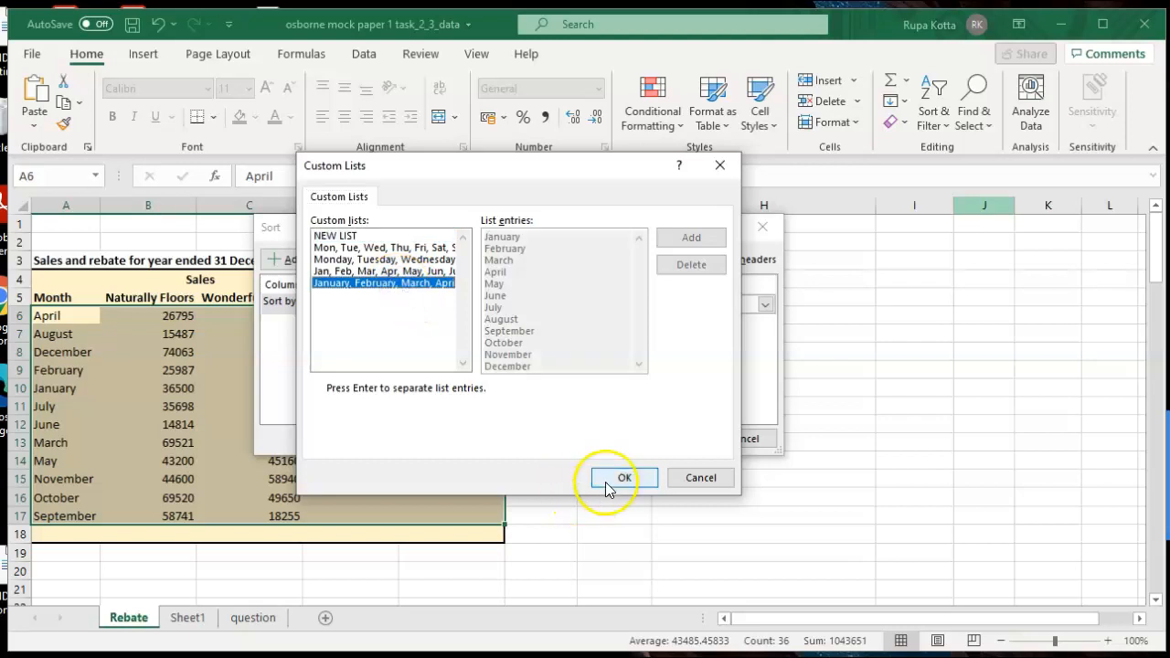
left_click(607, 479)
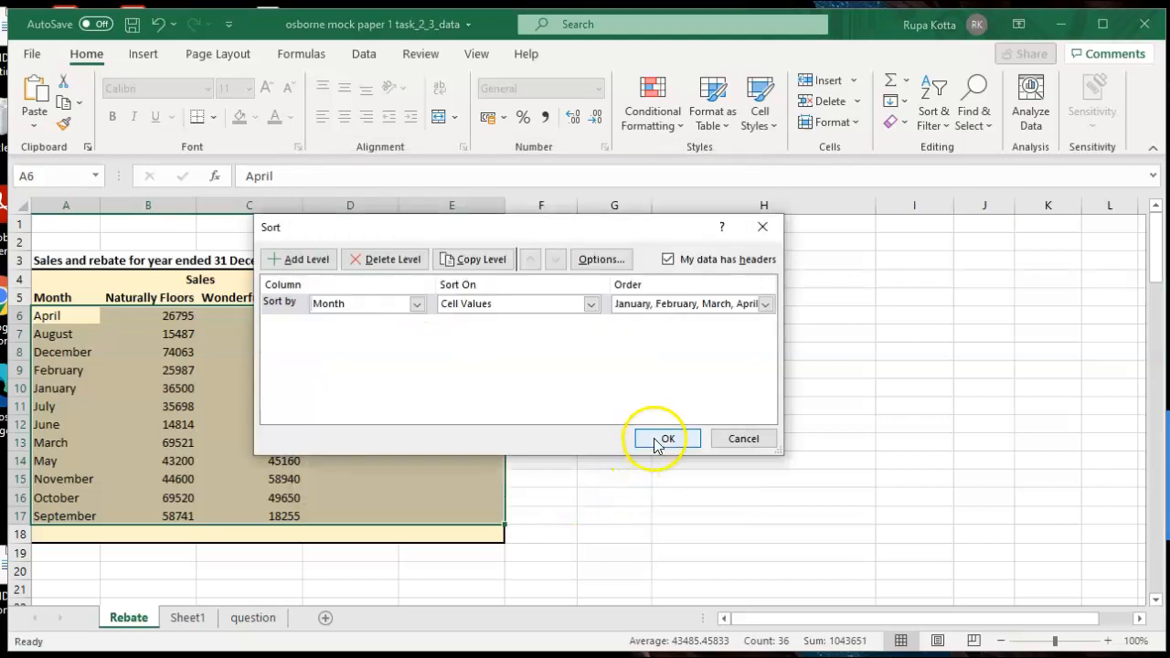
left_click(667, 439)
left_click(654, 440)
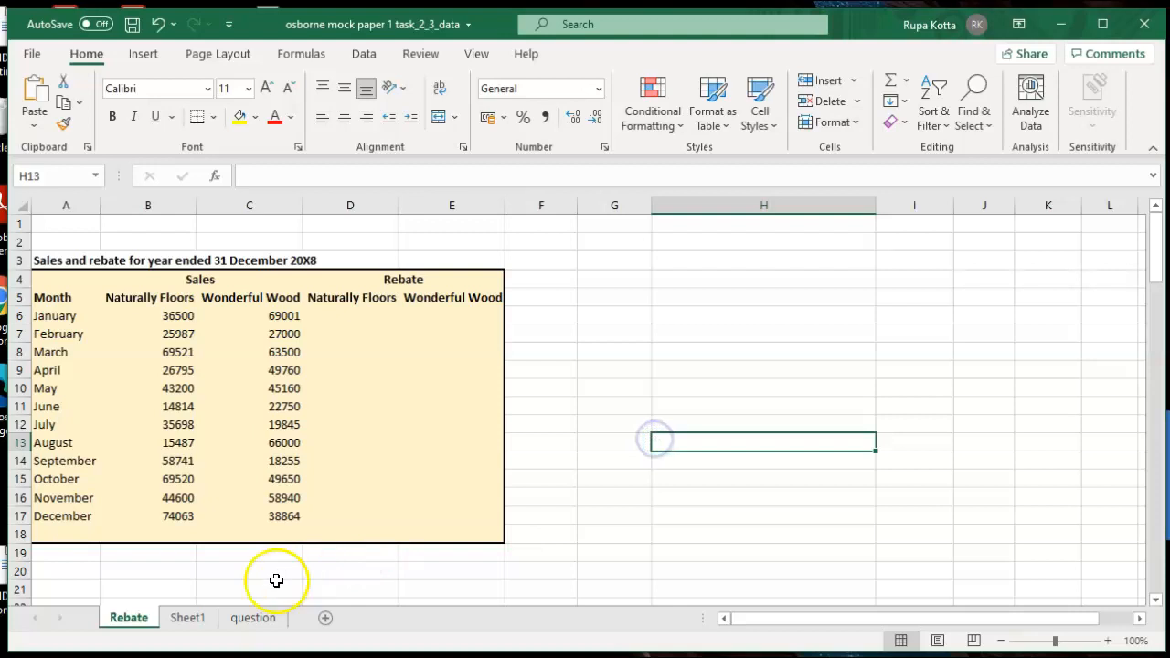
Check the rebate instruction on the question sheet and begin an IF function in D6 of the Rebate sheet with logical test B6>25000.
left_click(252, 618)
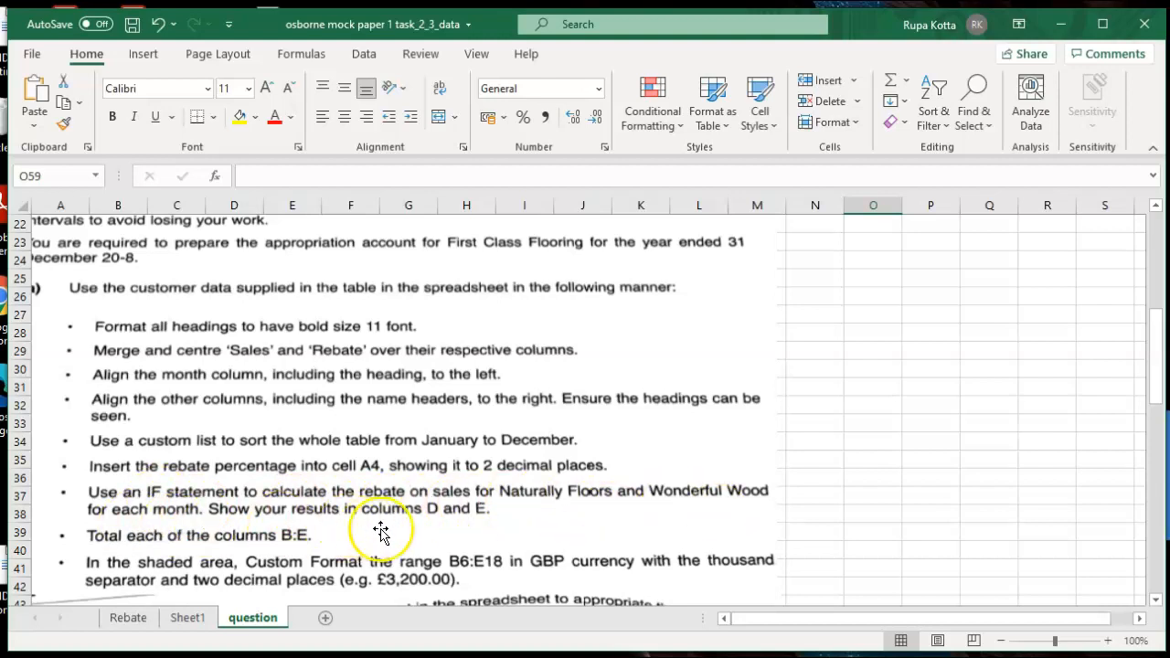
left_click(137, 621)
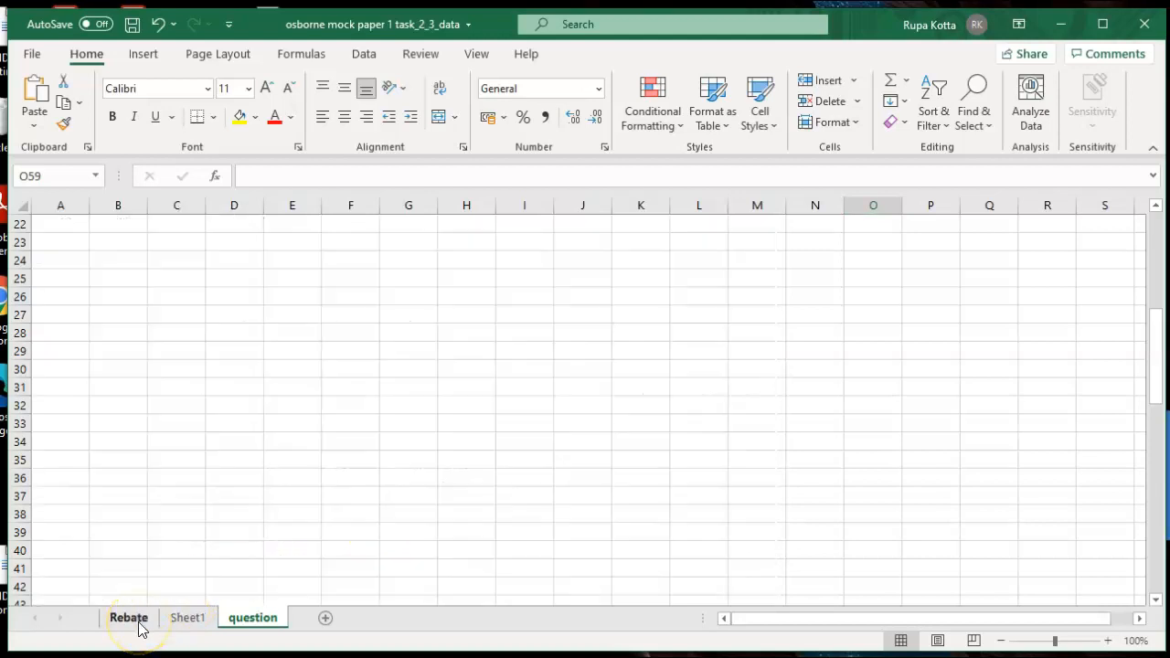
left_click(346, 318)
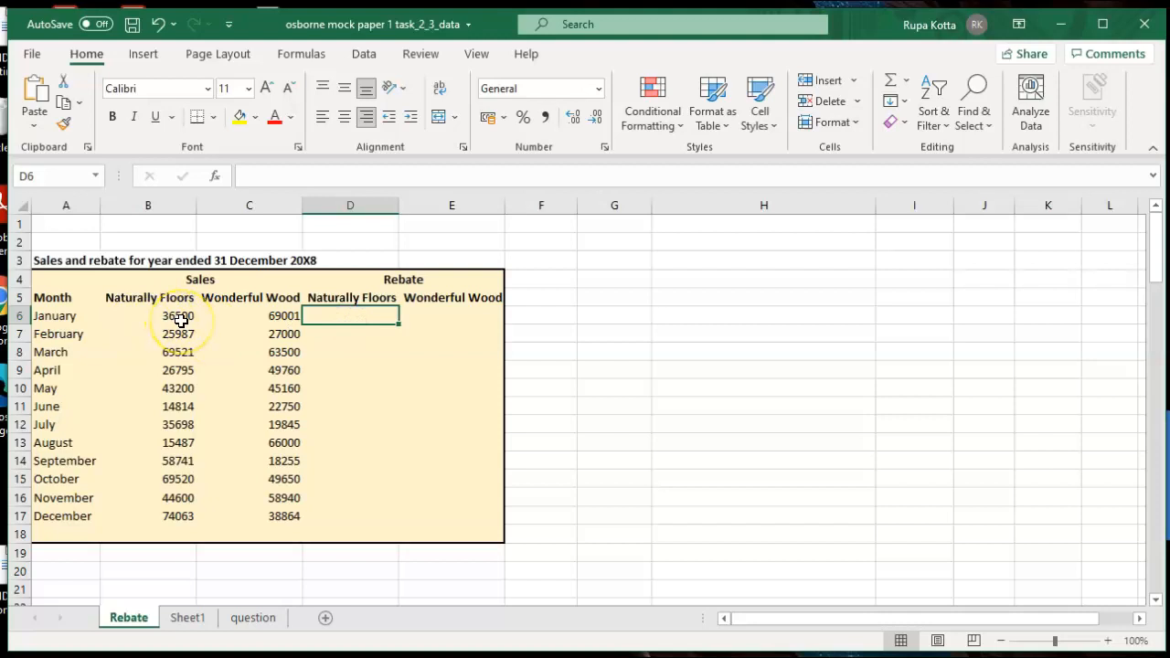
type("=")
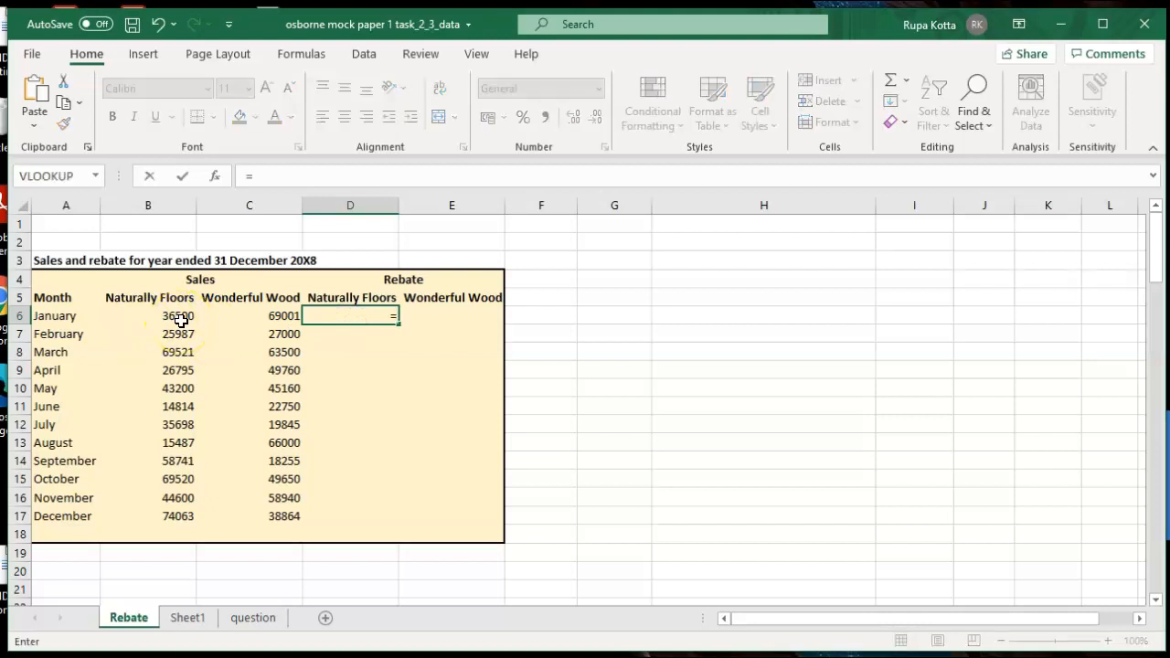
left_click(299, 55)
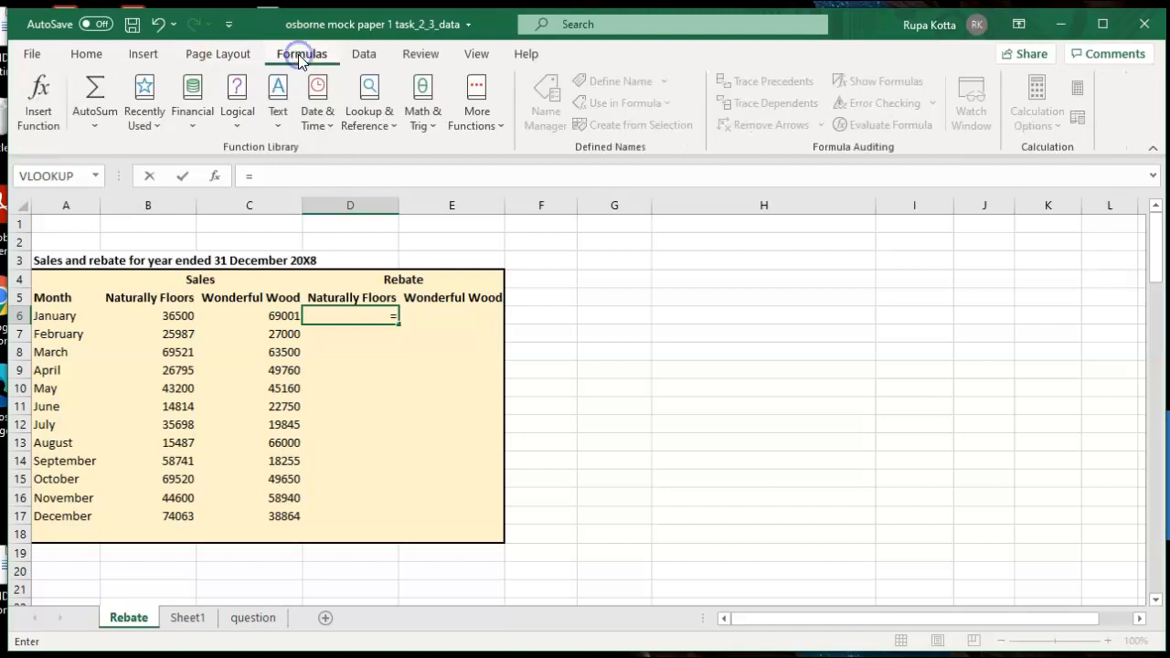
left_click(238, 116)
left_click(254, 200)
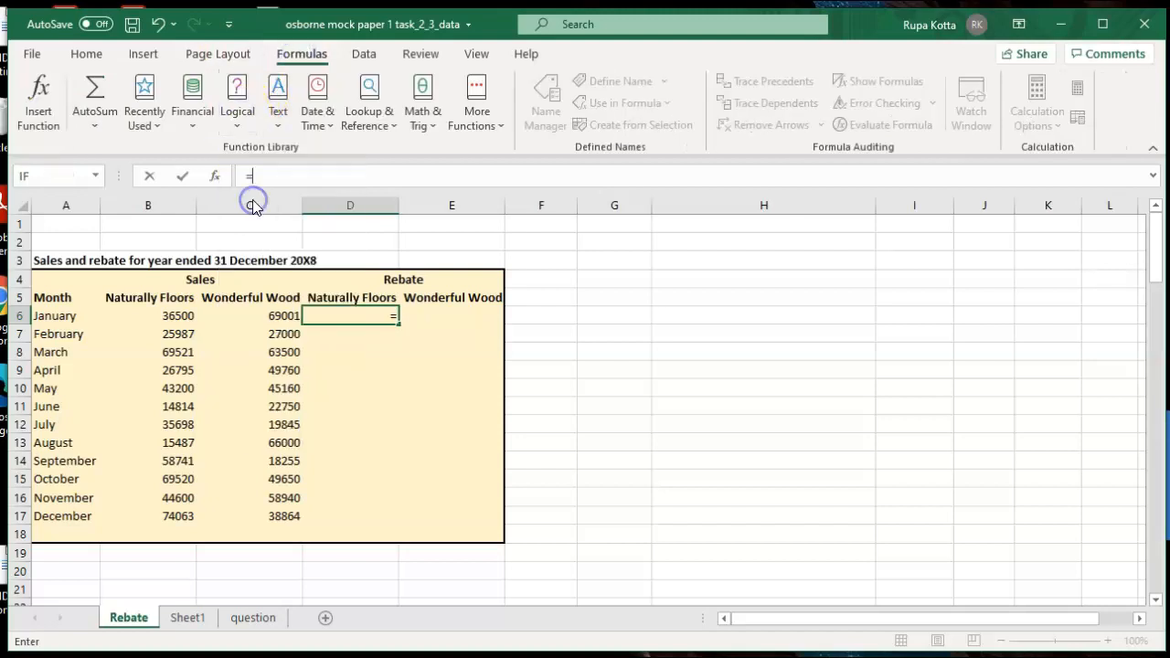
left_click(174, 316)
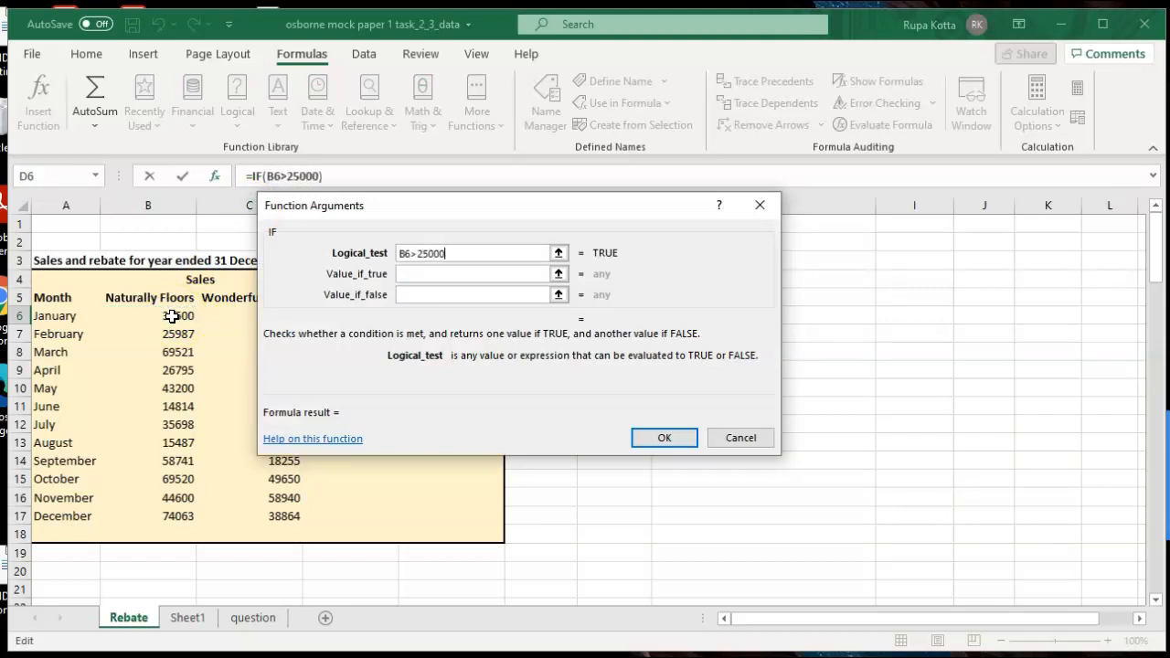
Complete D6's IF function with B6*0.8% if true and 0 if false, and fill the formula down to D17.
left_click(407, 273)
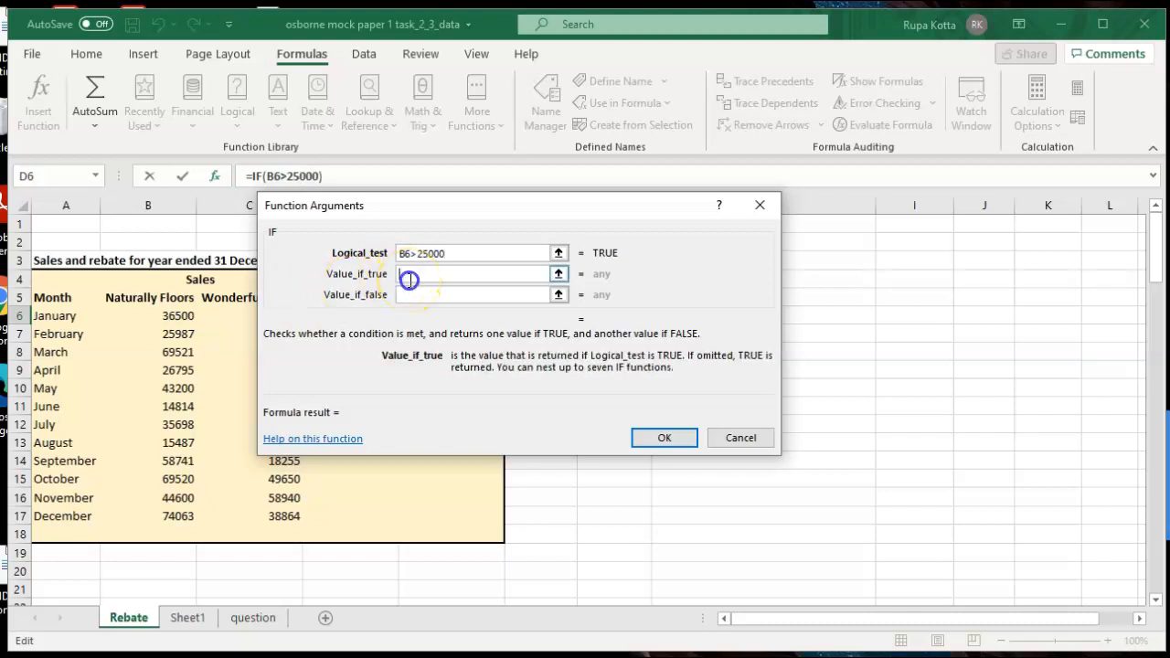
left_click(167, 320)
type("*")
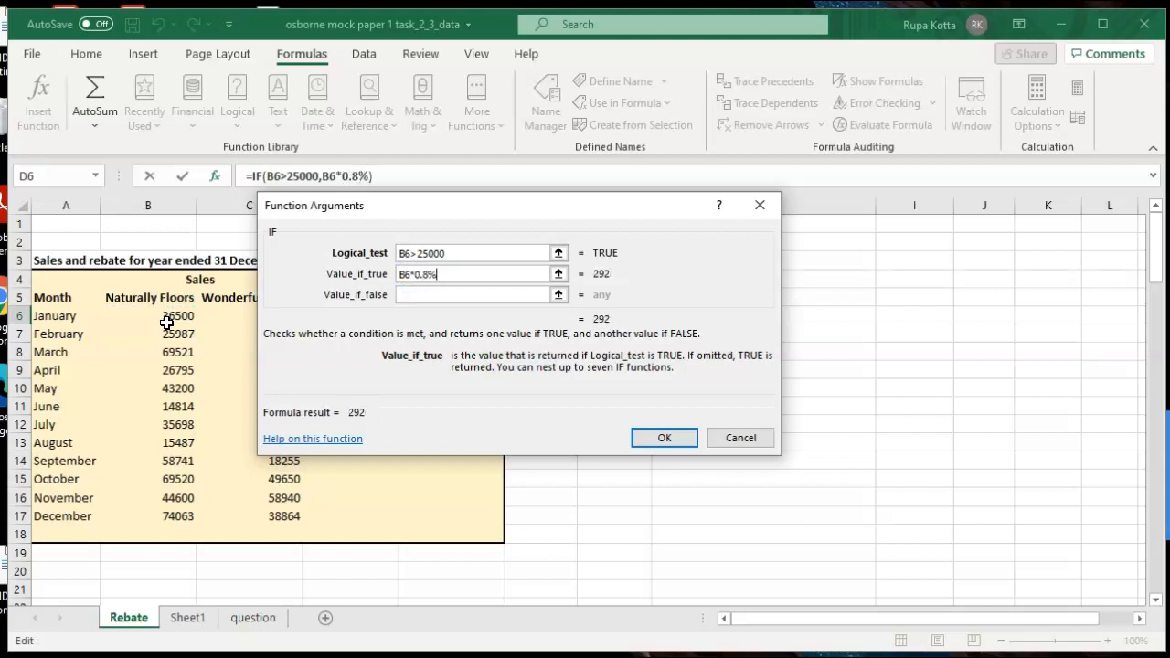
left_click(408, 299)
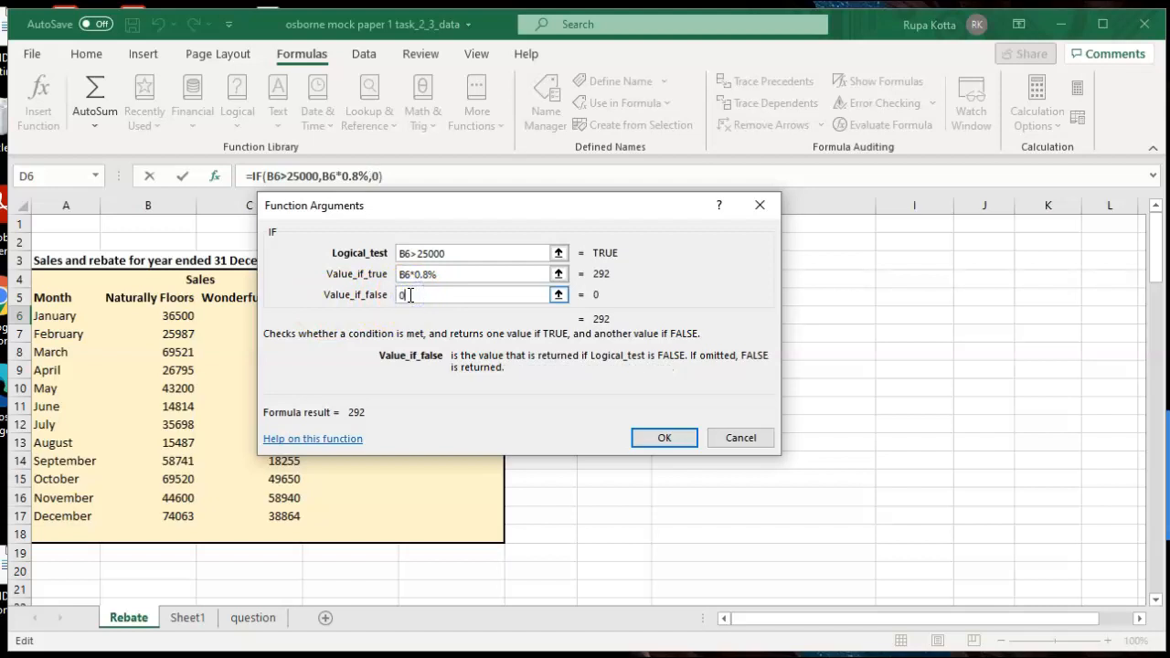
left_click(662, 439)
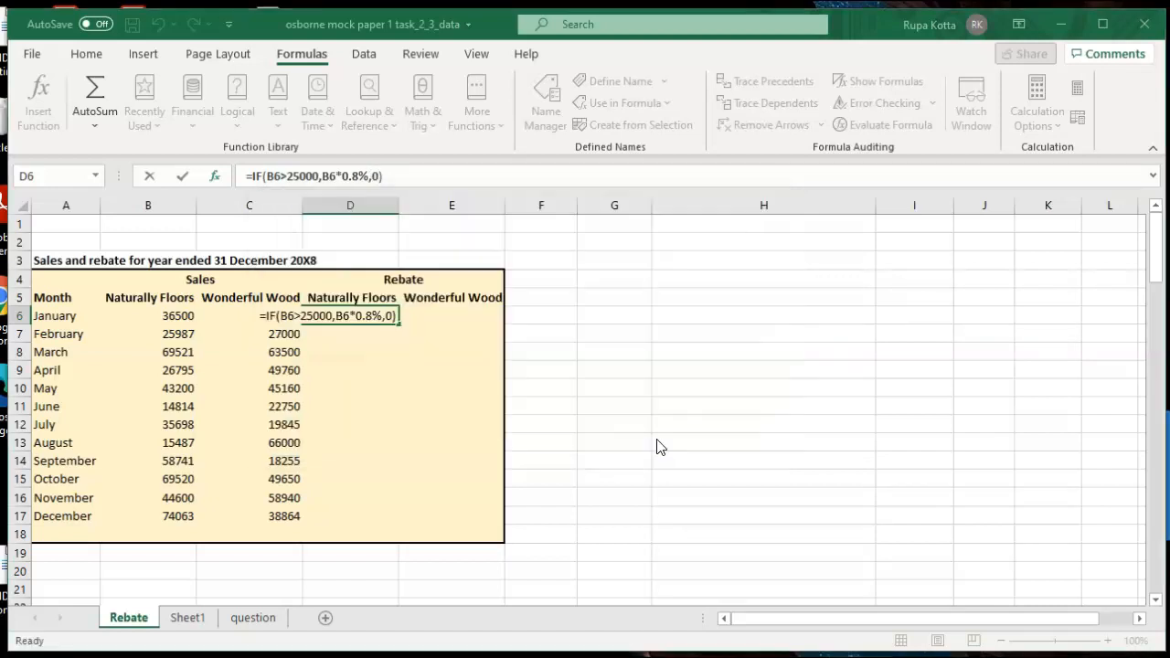
double_click(398, 326)
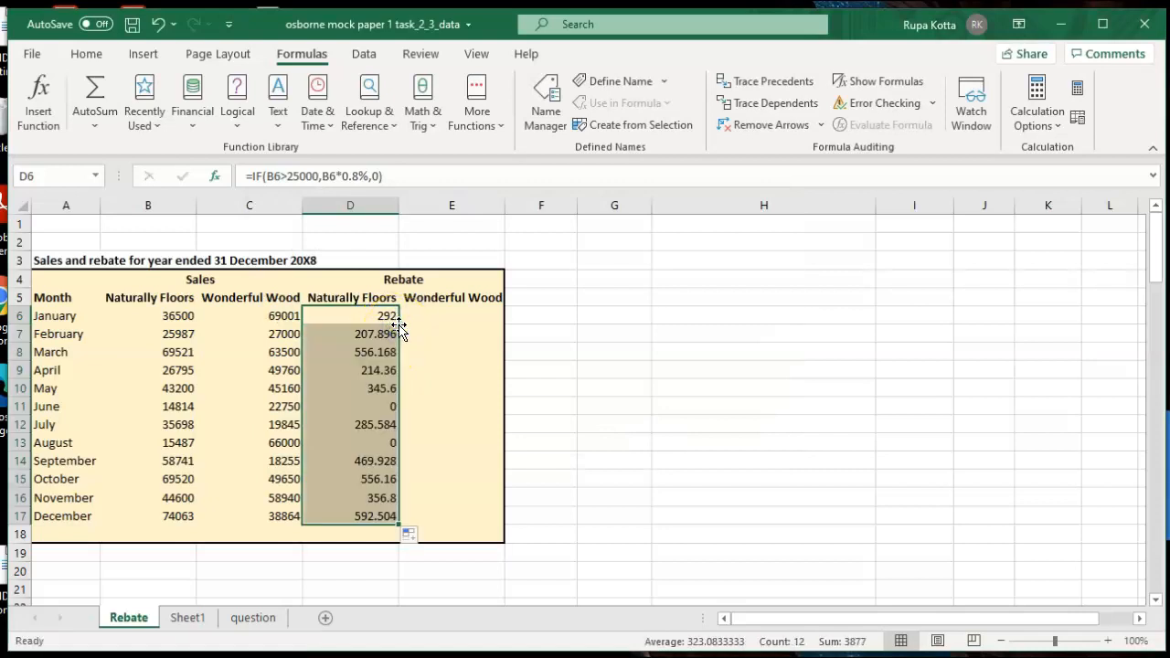
Begin an IF function in E6 for the Wonderful Wood rebate with logical test C6>25000.
left_click(452, 311)
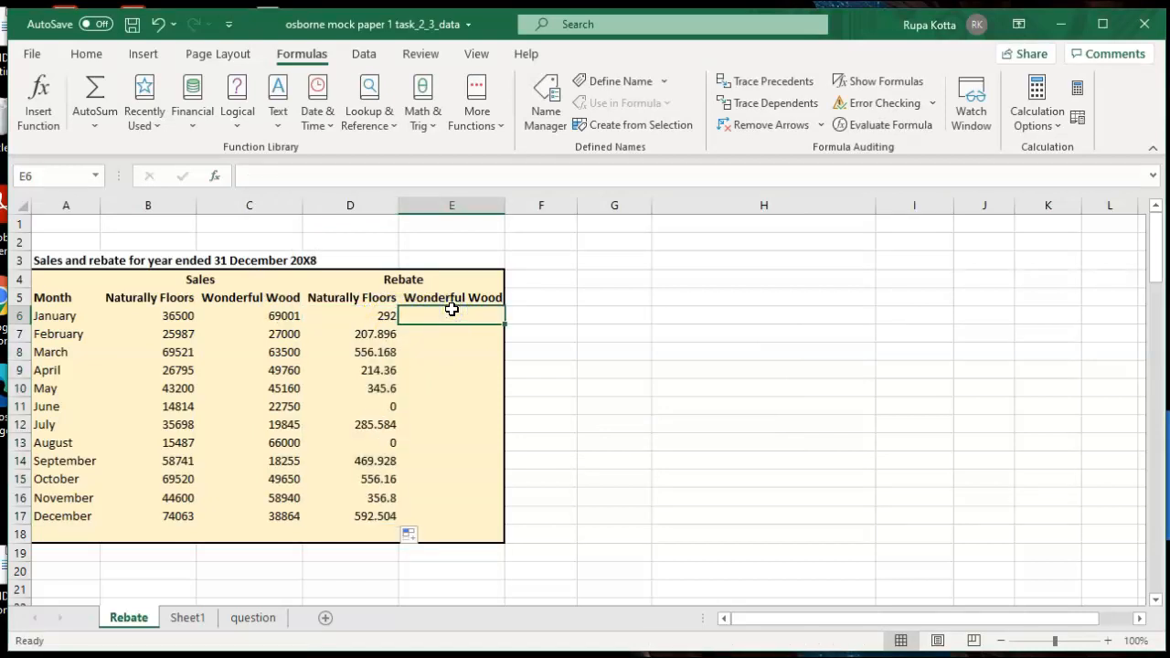
type("=")
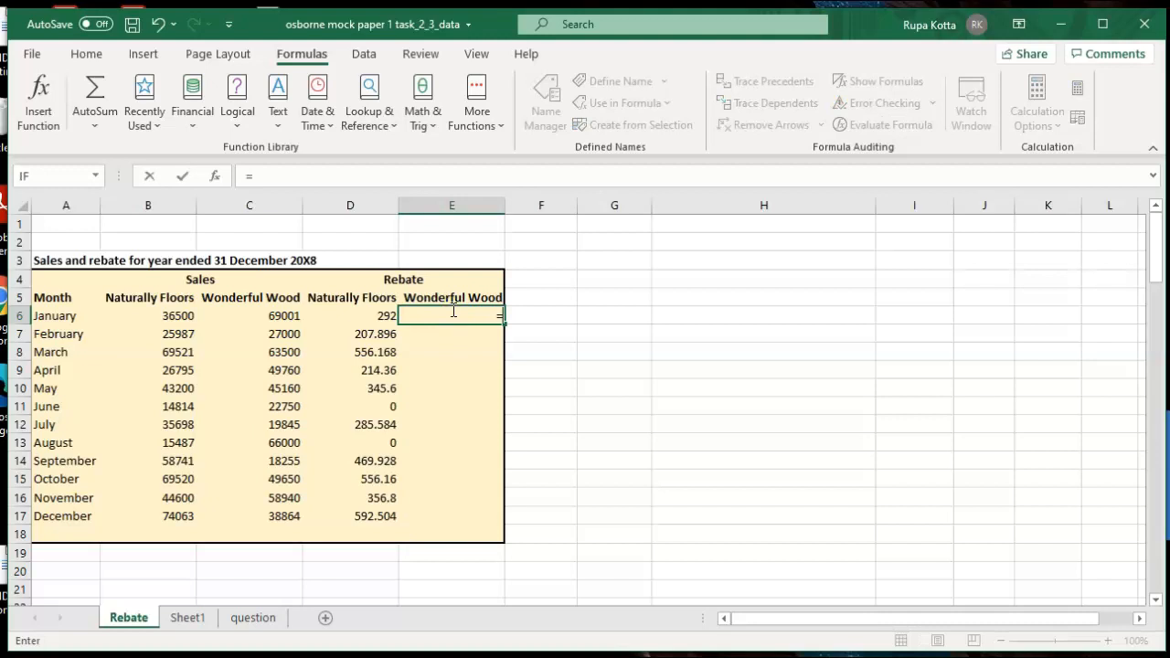
left_click(237, 119)
left_click(258, 203)
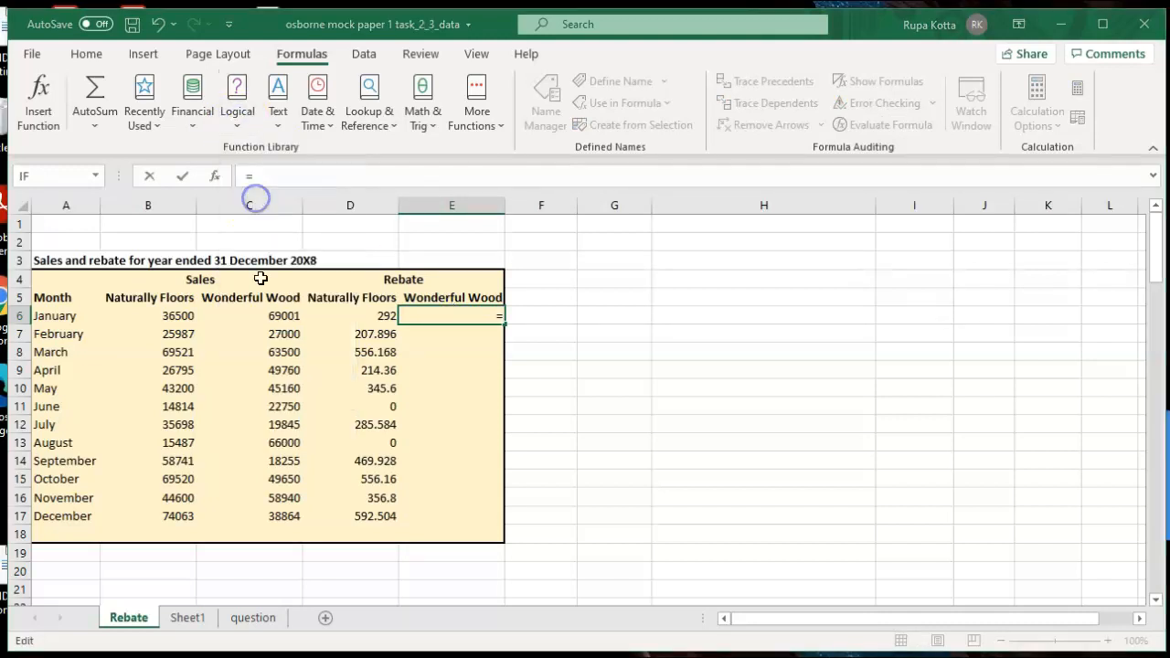
left_click_drag(386, 212, 535, 206)
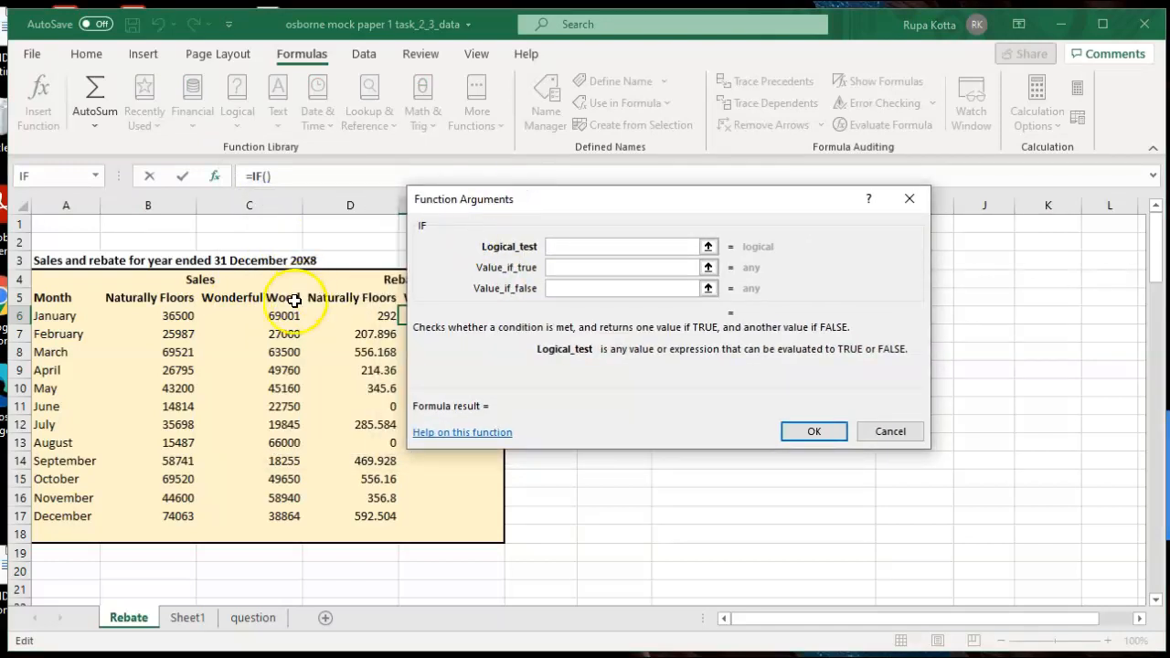
left_click(280, 317)
left_click(529, 245)
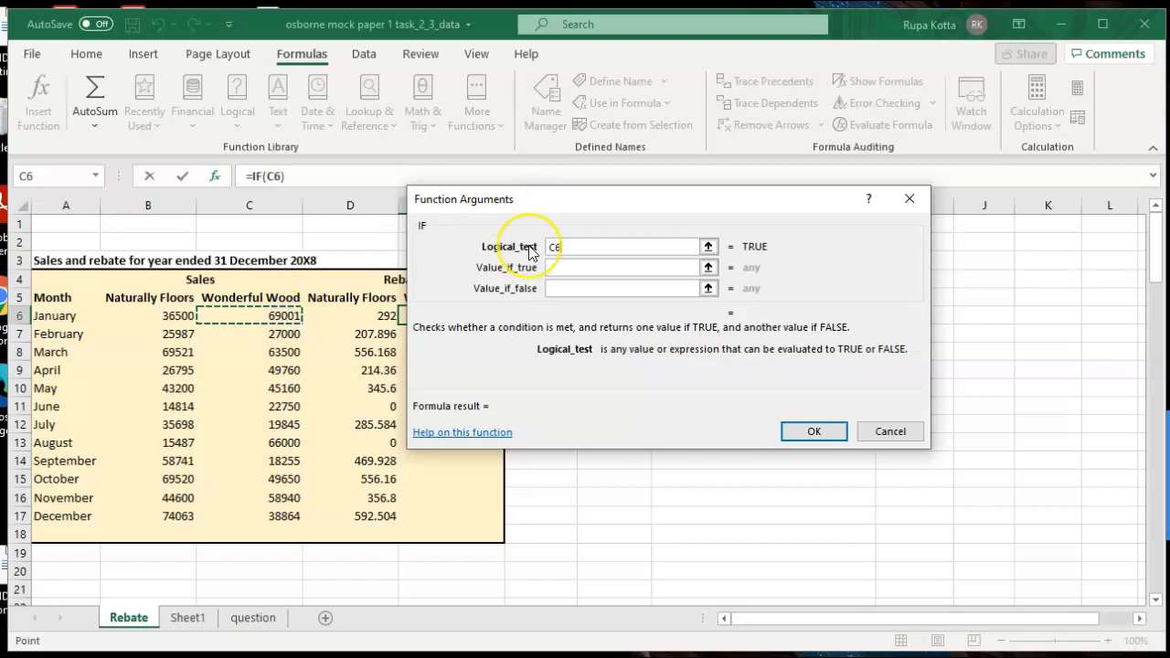
type(">25")
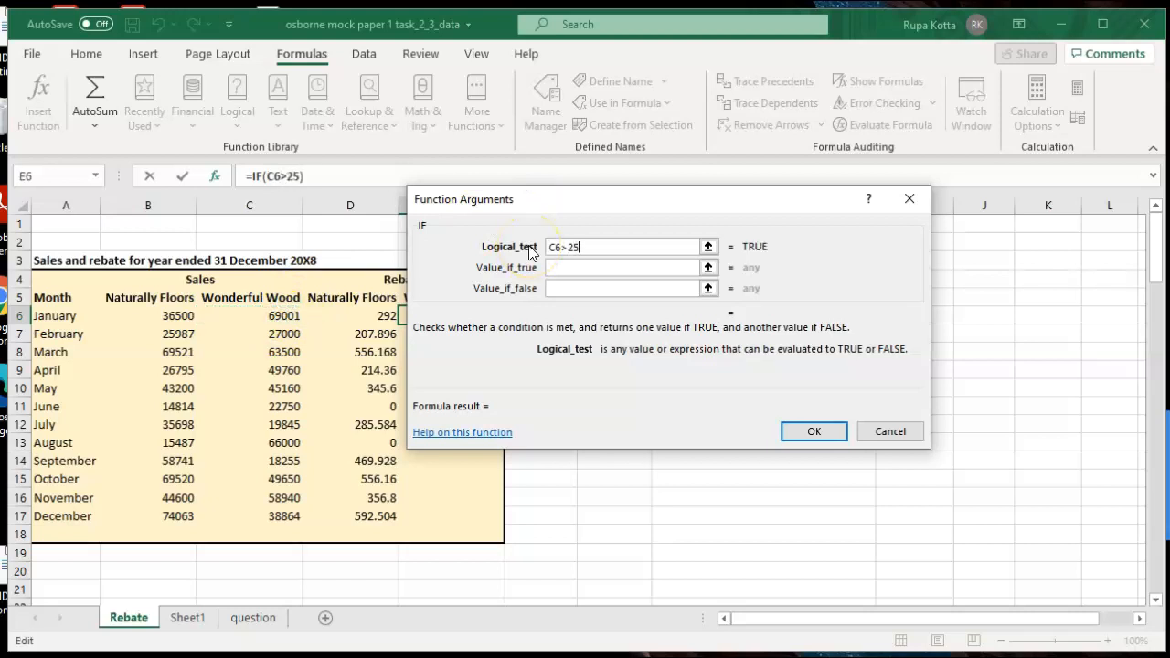
type("000")
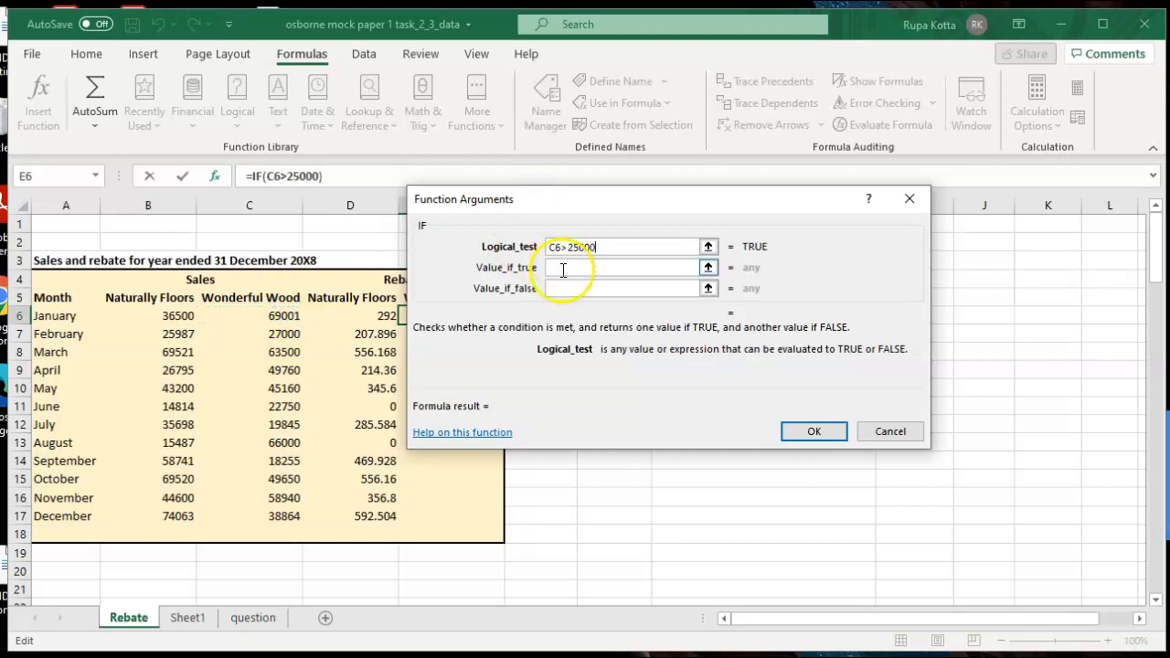
Complete E6's IF function with C6*0.8% if true and 0 if false, and fill the formula down to E17.
left_click(563, 267)
left_click(285, 313)
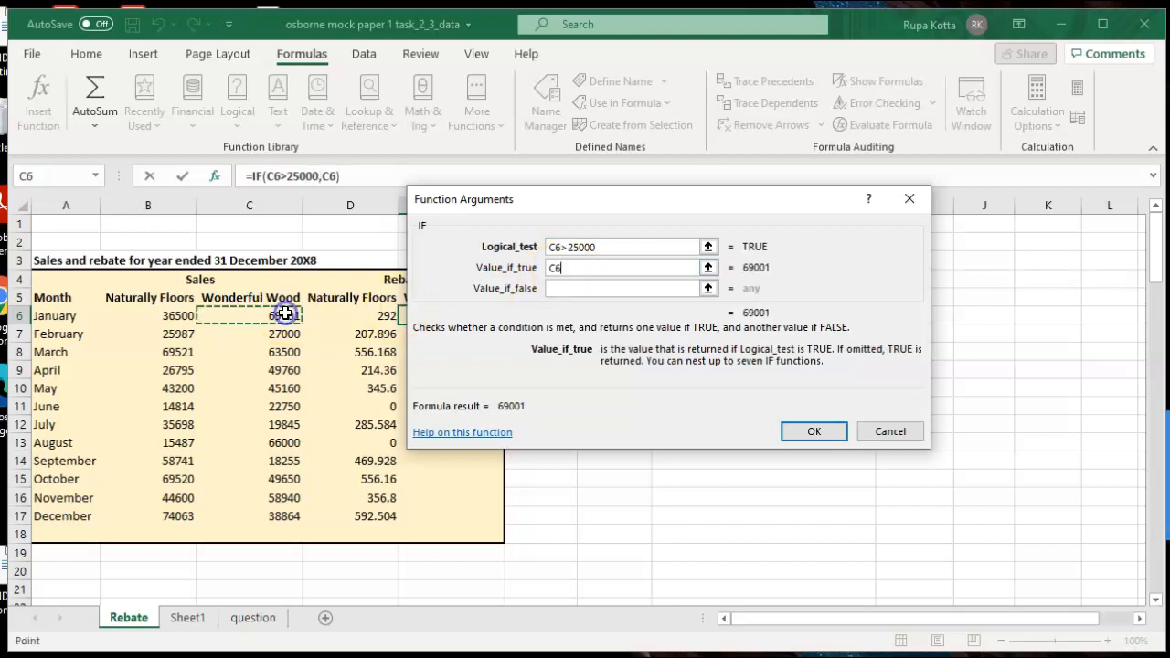
type("*0.8")
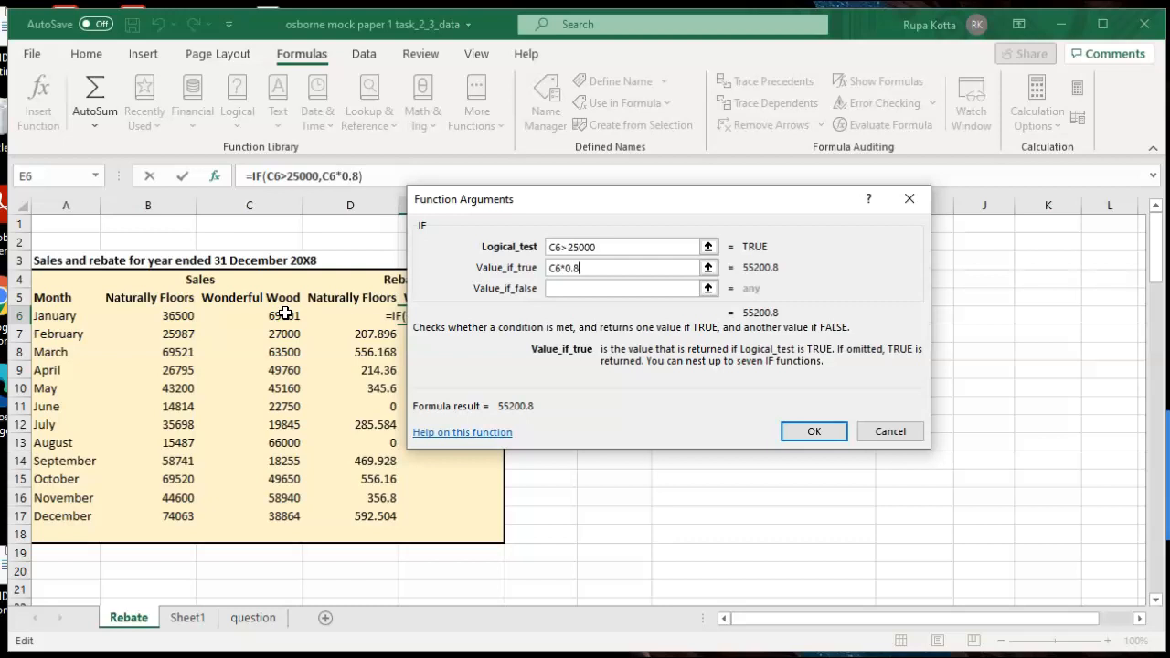
left_click(575, 289)
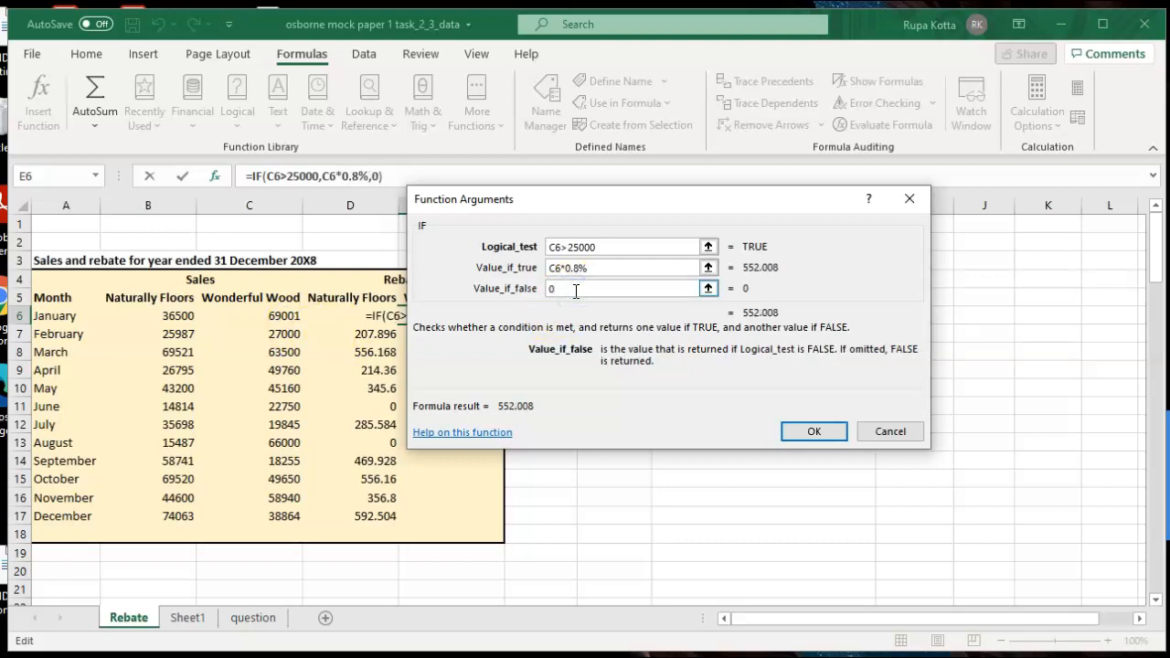
key("Return")
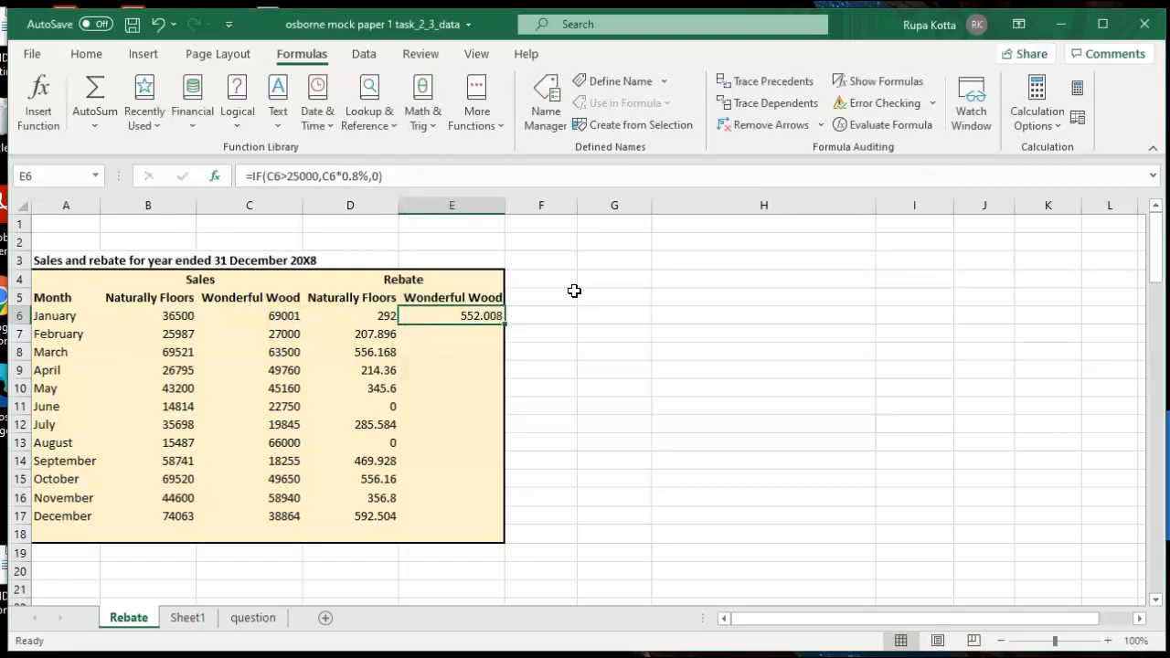
double_click(503, 325)
left_click(698, 380)
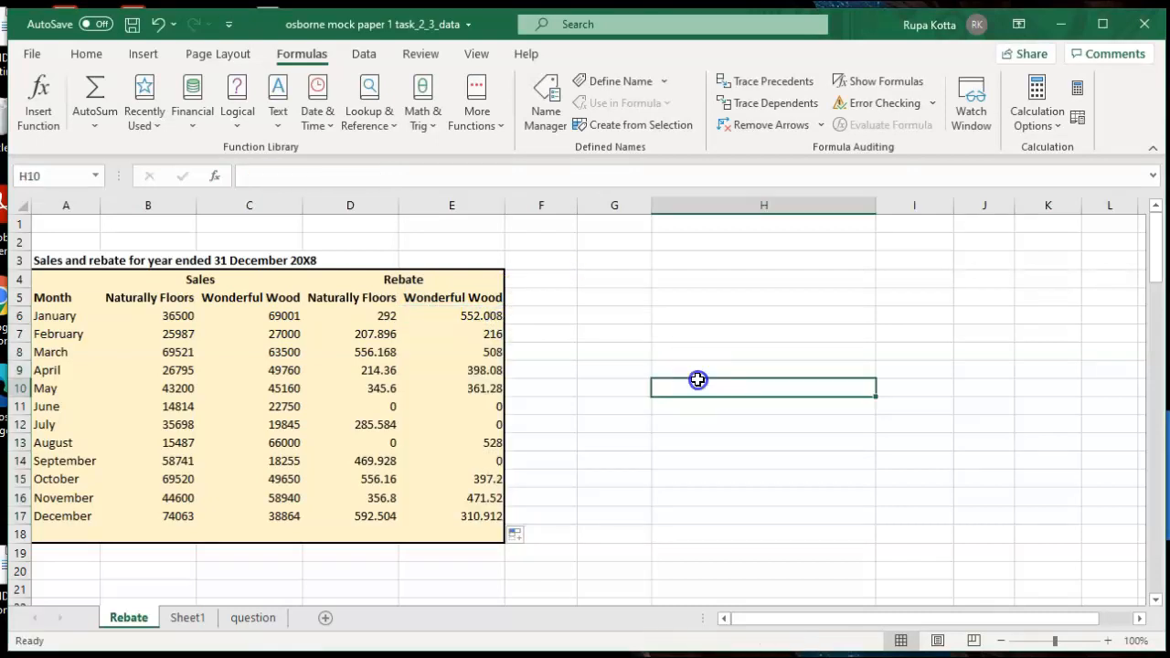
Check the totalling instruction on the question sheet, sum B6:B17 into B18 on the Rebate sheet, and fill the total across to E18.
left_click(256, 622)
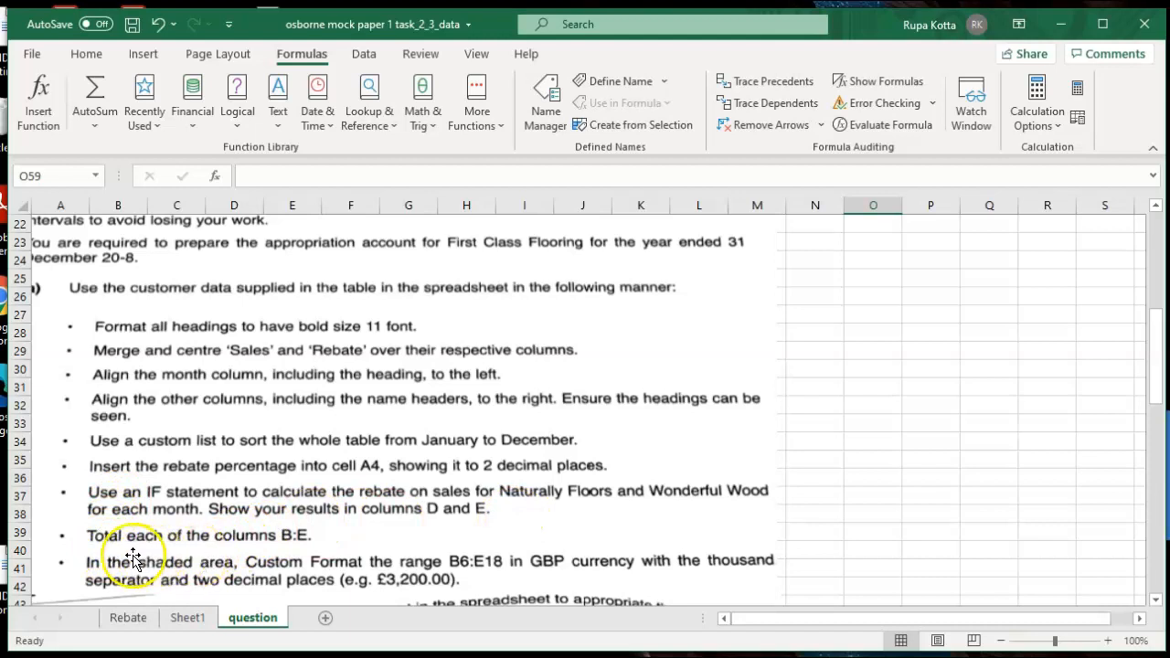
left_click(128, 618)
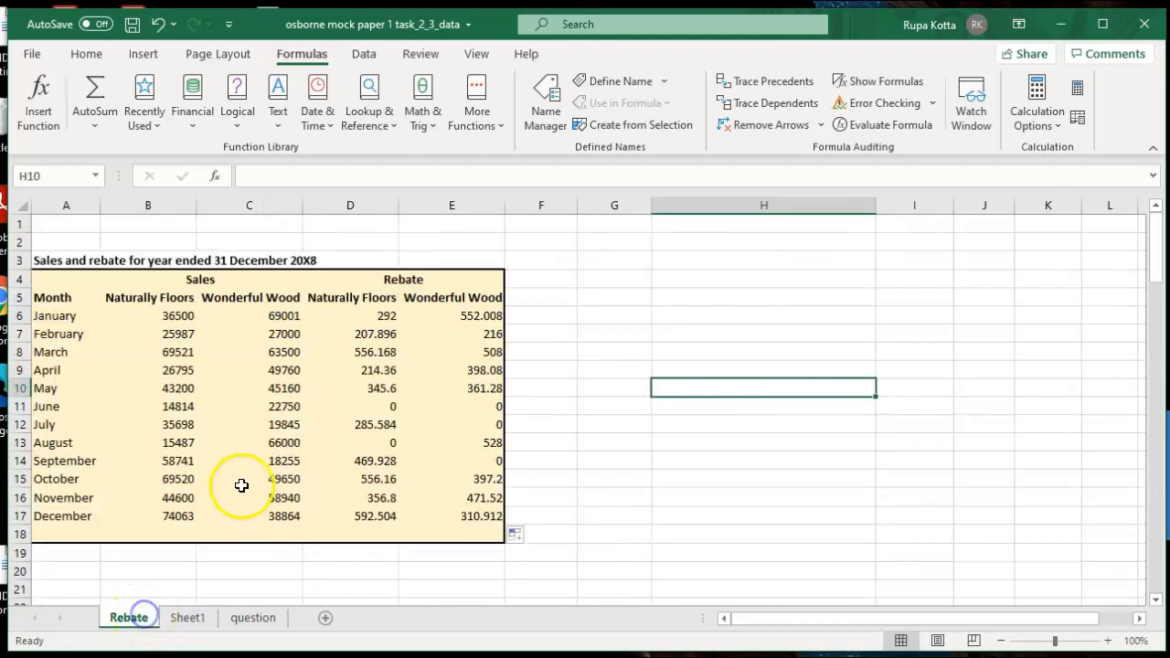
left_click_drag(166, 316, 168, 536)
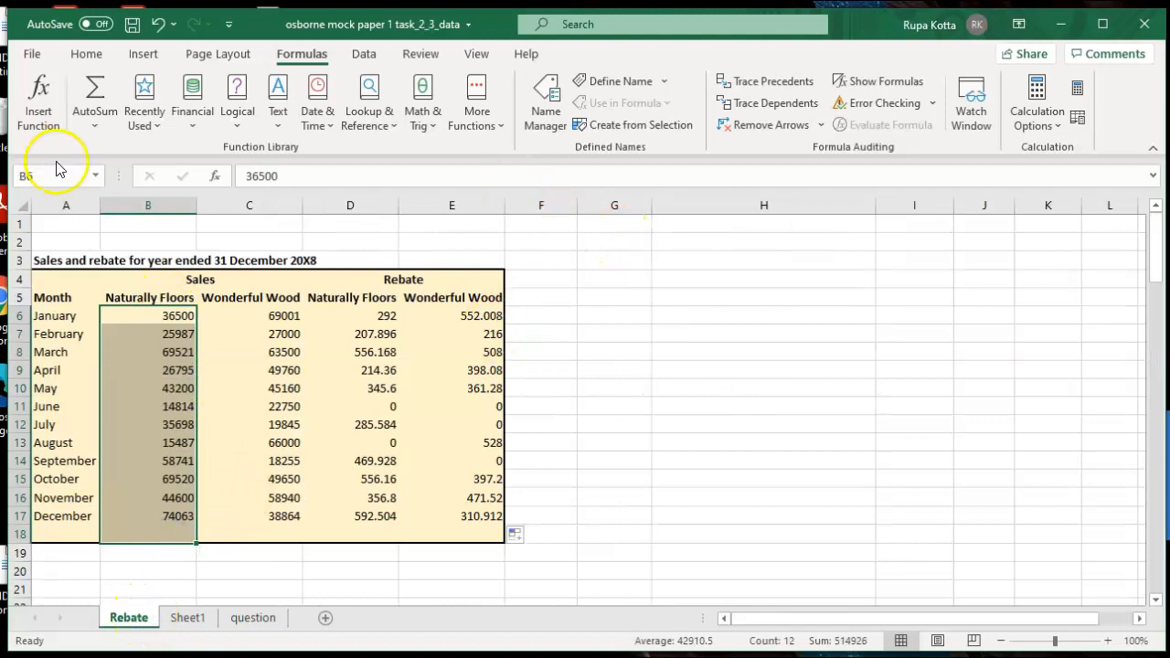
left_click(92, 95)
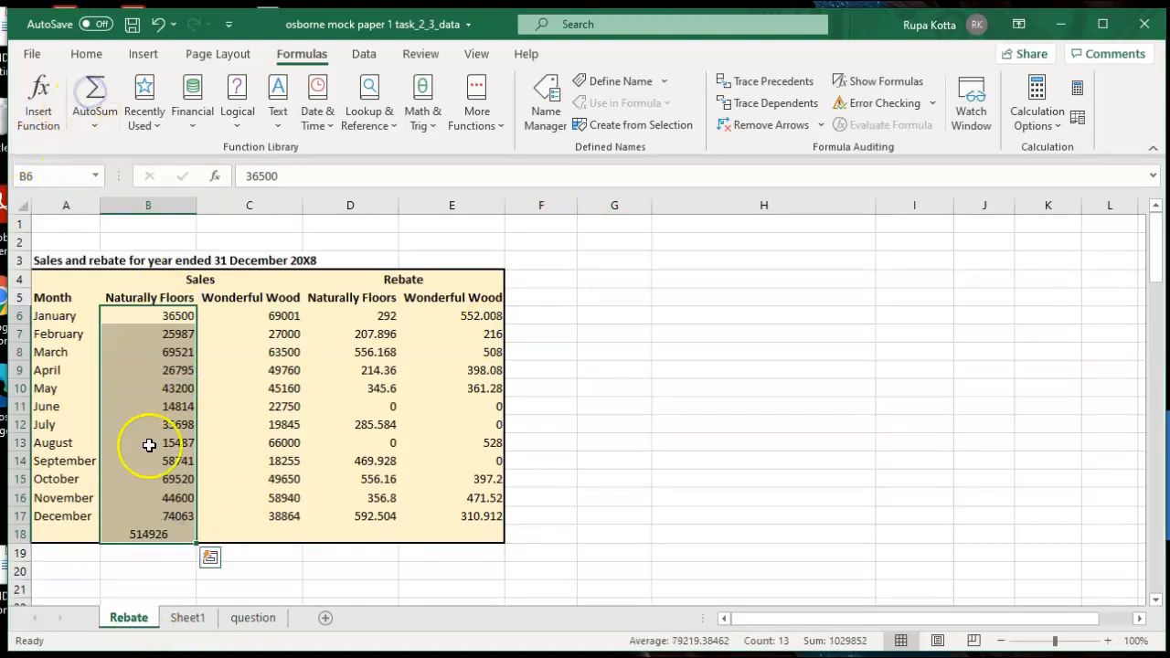
left_click(171, 535)
left_click_drag(196, 545, 531, 536)
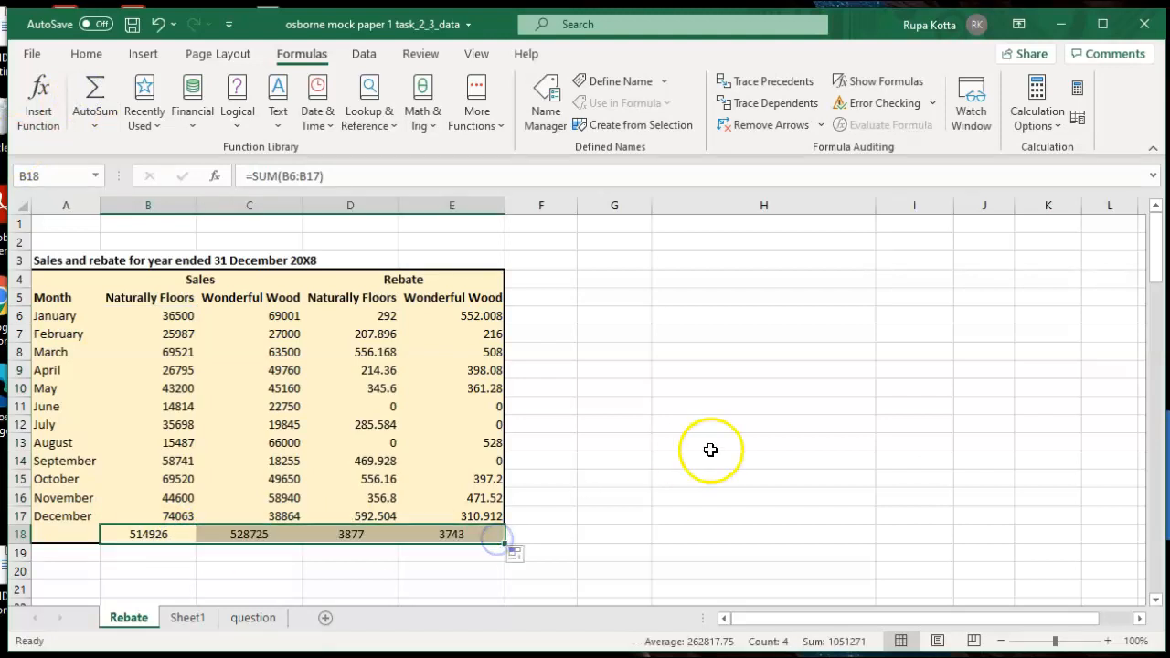
left_click(706, 447)
Right-align the column totals in B18:E18 of the Rebate sheet.
left_click_drag(164, 536, 416, 532)
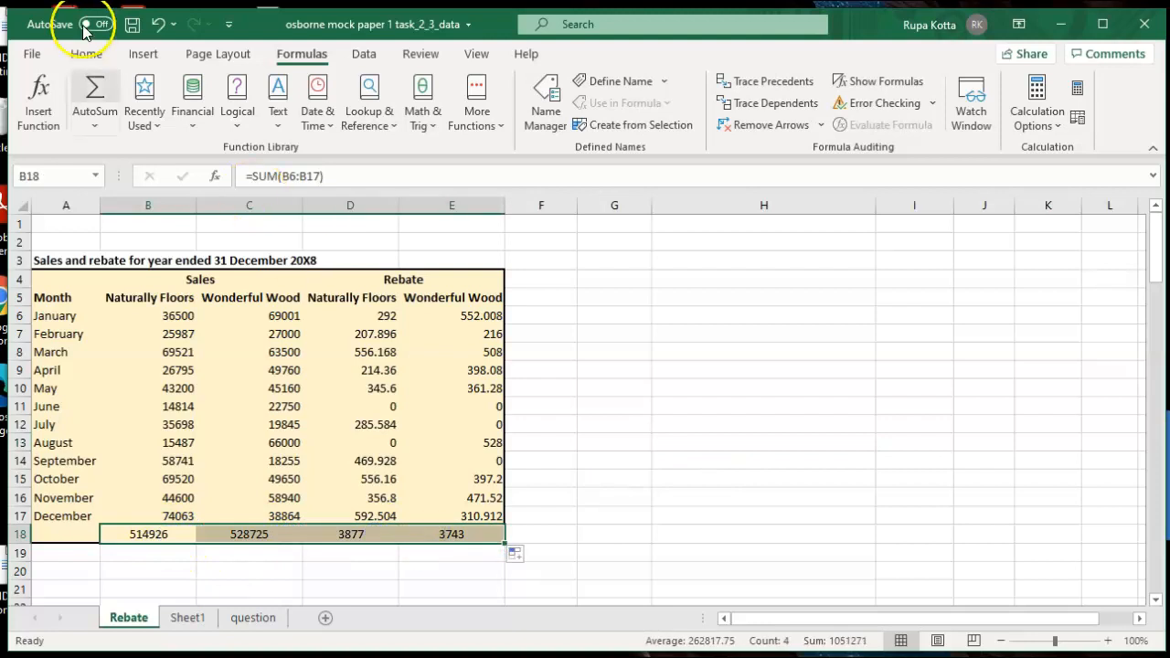
left_click(84, 57)
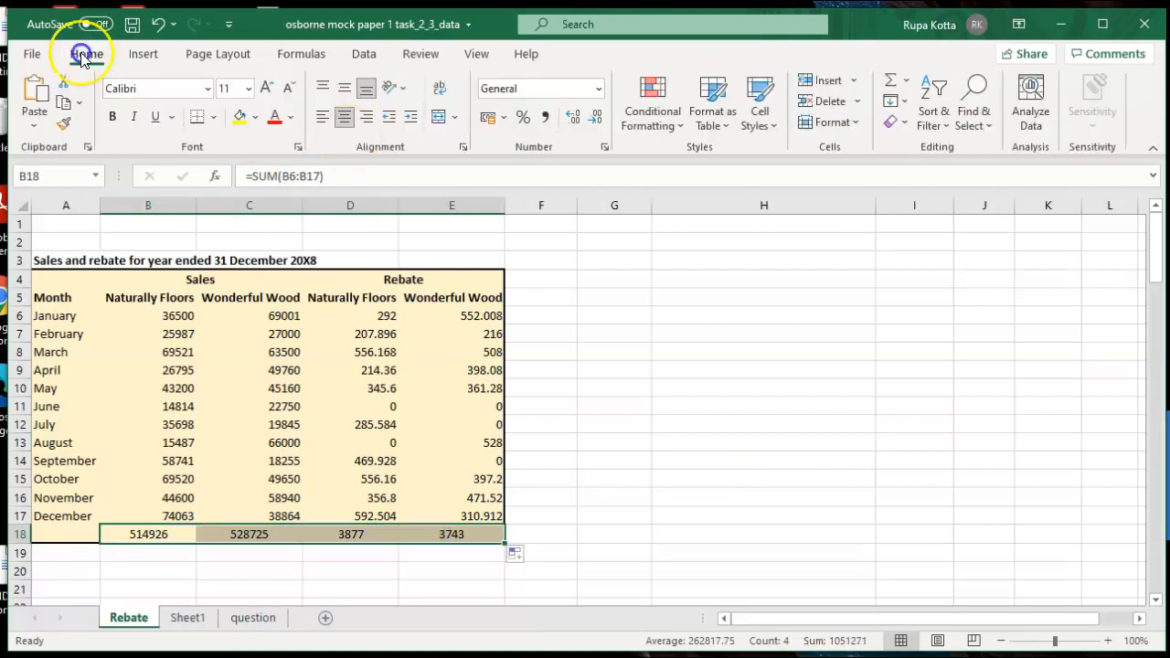
left_click(366, 117)
left_click(637, 346)
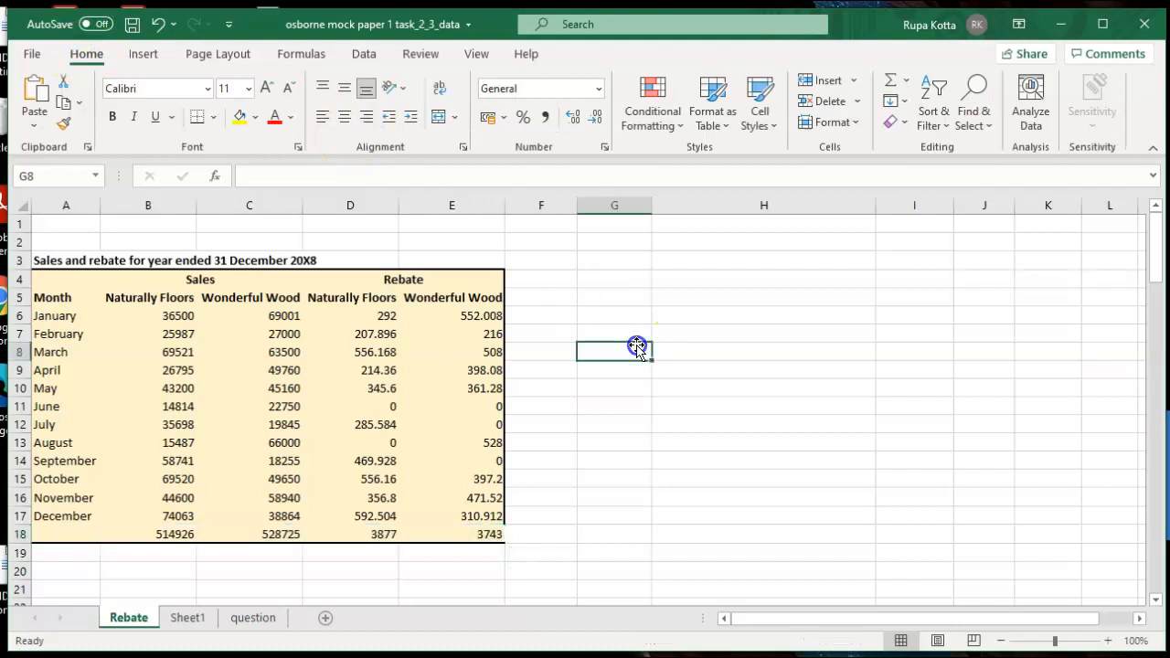
Add a right border to total cell E18 through Format Cells to complete the table's outline.
left_click(482, 540)
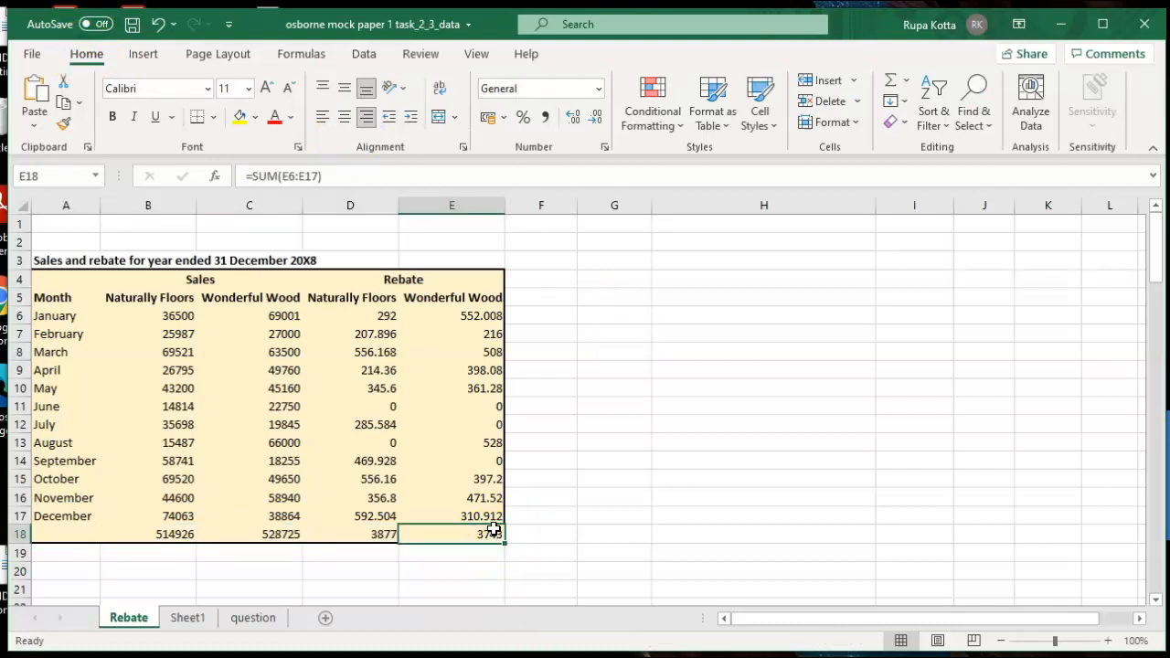
right_click(492, 530)
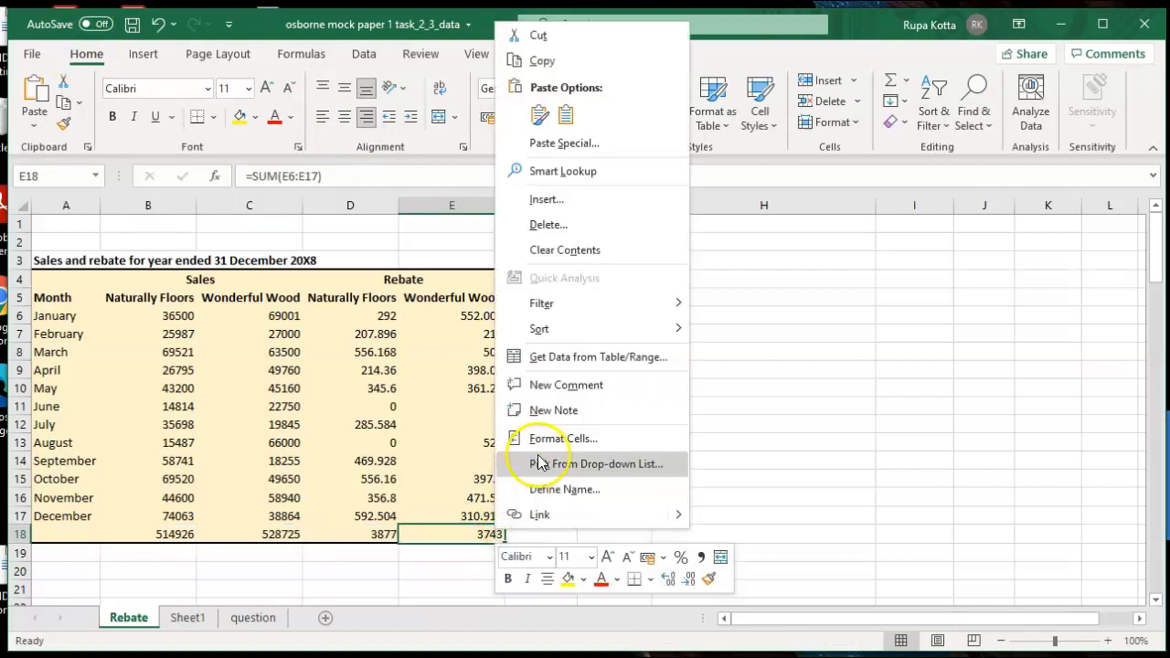
left_click(559, 440)
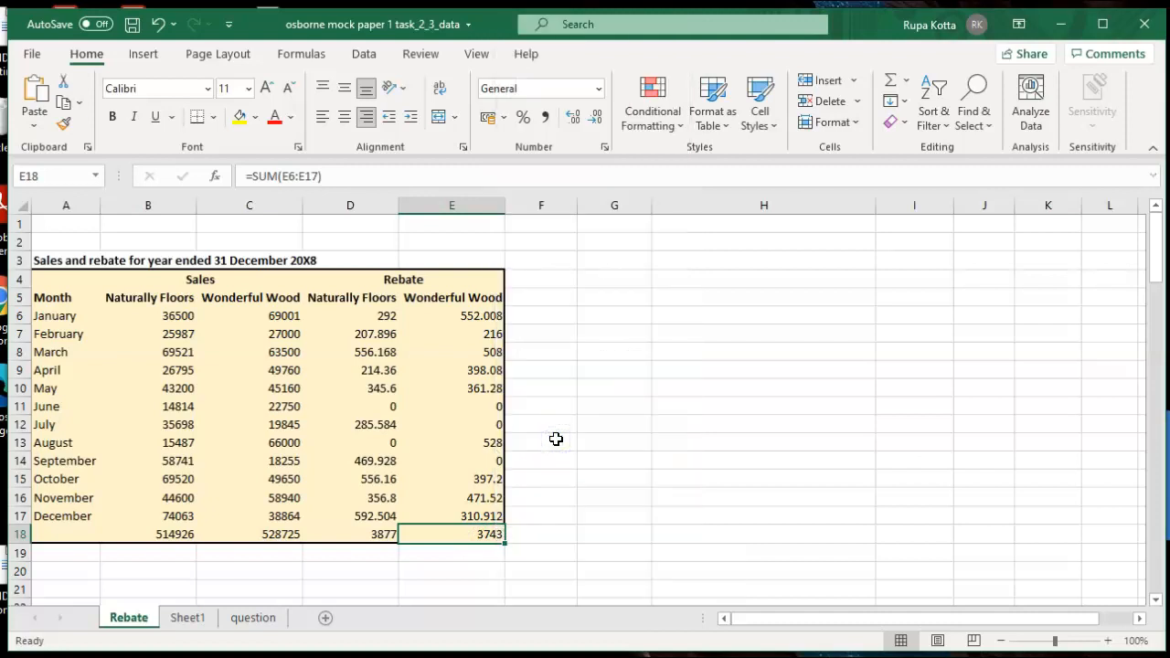
left_click(510, 251)
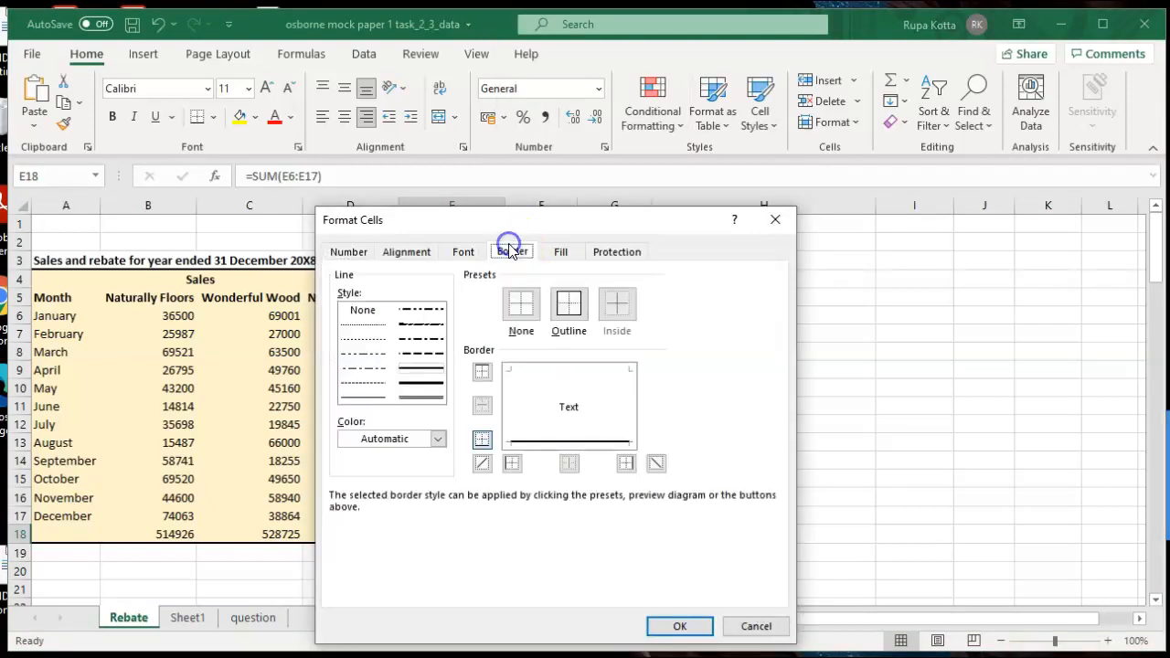
left_click(626, 465)
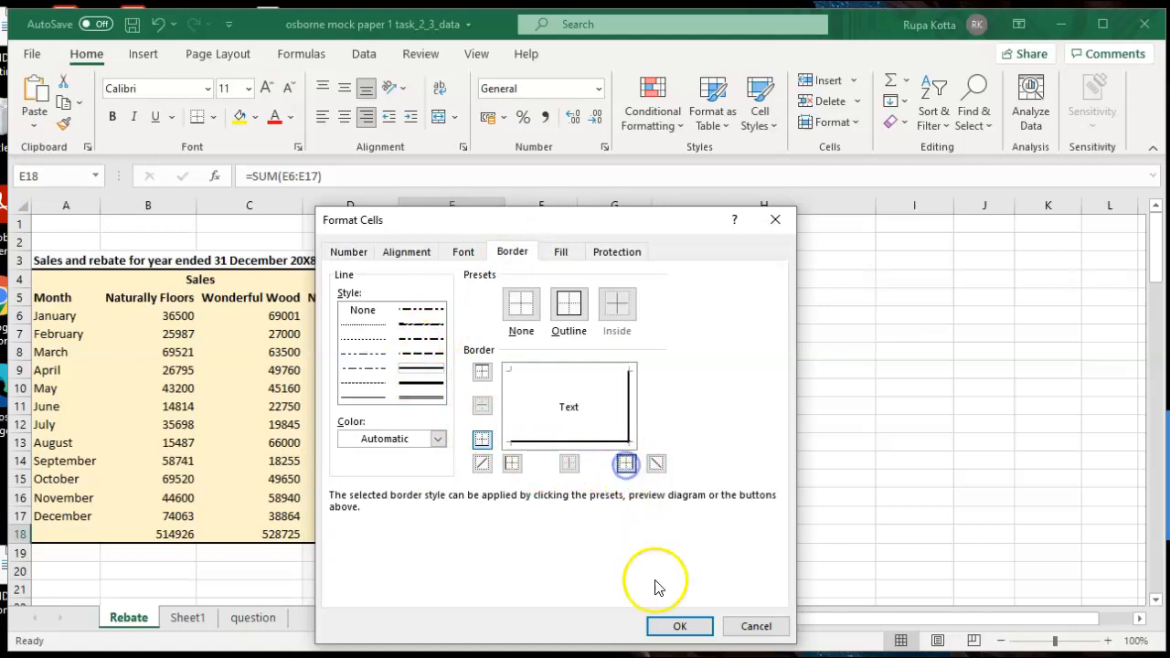
left_click(677, 627)
left_click(804, 438)
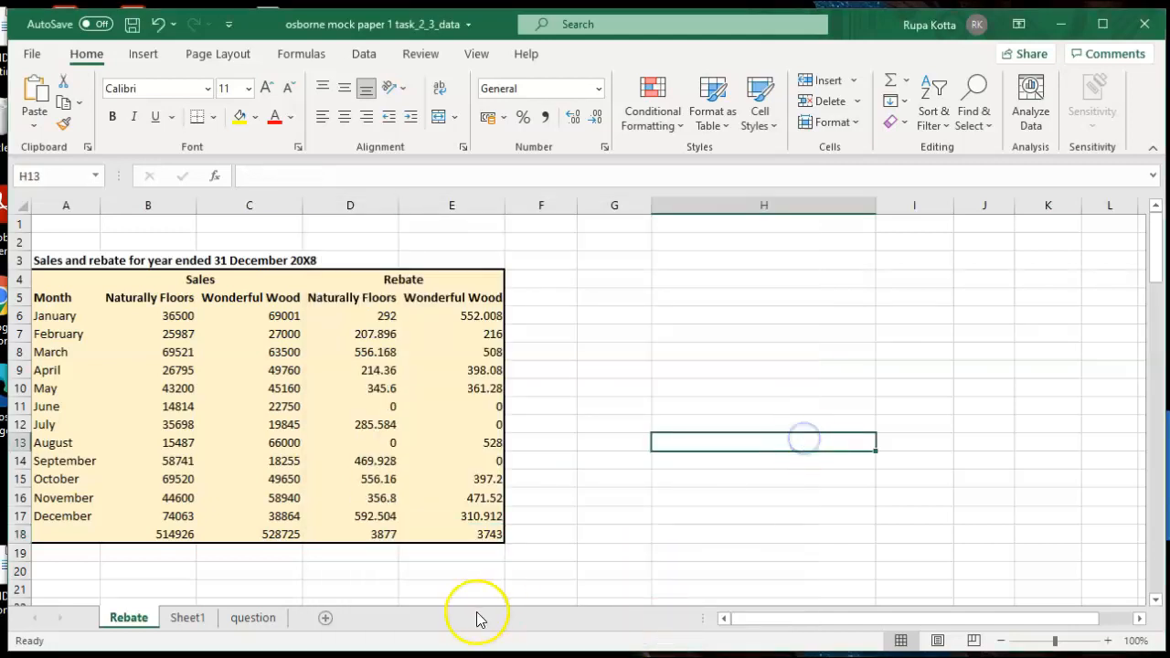
Read the question sheet's instruction on custom formatting the shaded range B6:E18.
left_click(254, 619)
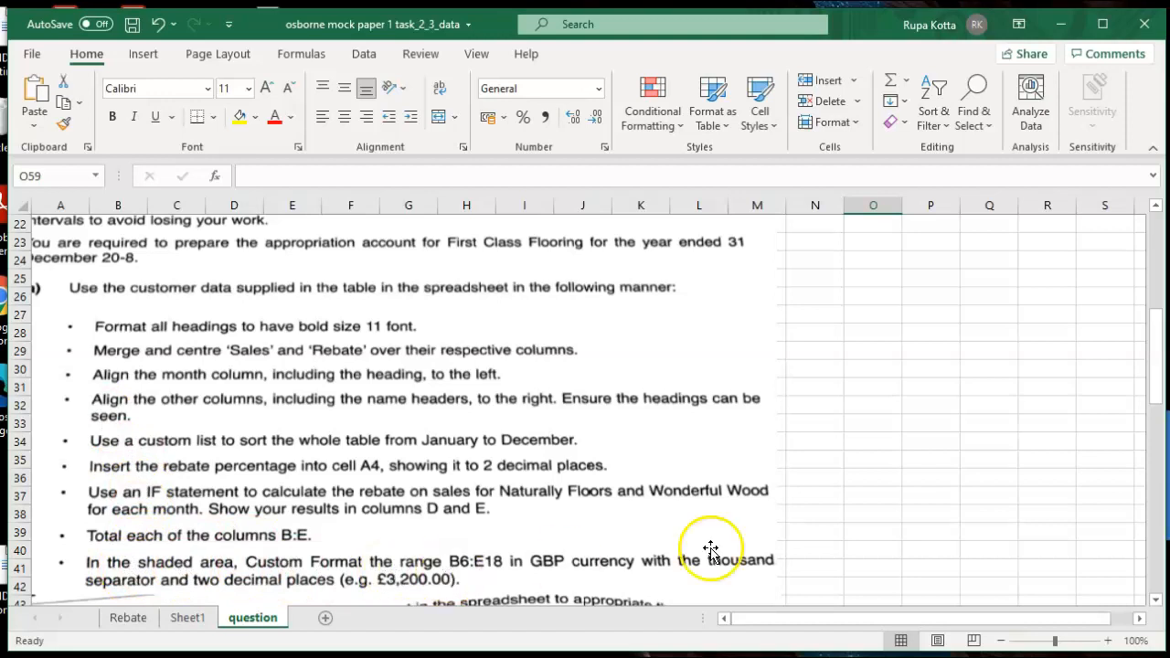
left_click(1157, 601)
left_click(1157, 601)
left_click(1158, 600)
left_click(1158, 601)
left_click(1158, 601)
left_click(1157, 600)
left_click(1157, 601)
left_click(1158, 601)
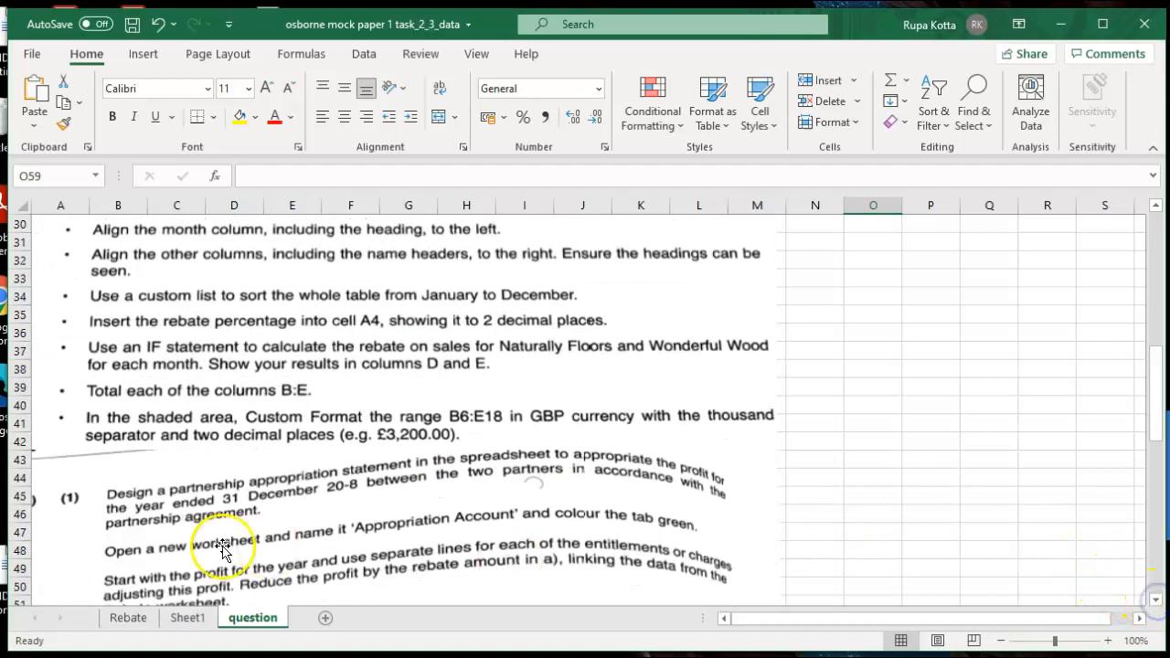
Format B6:E18 on the Rebate sheet as Currency with the £ symbol and 2 decimal places.
left_click(128, 618)
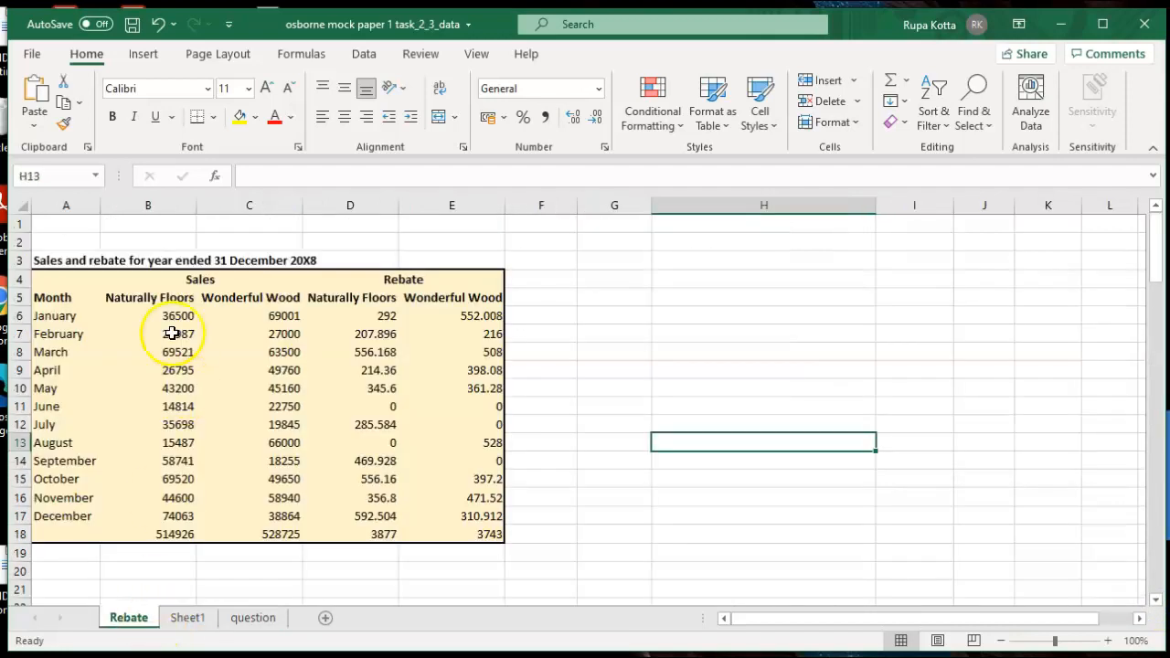
left_click_drag(160, 315, 459, 531)
right_click(401, 428)
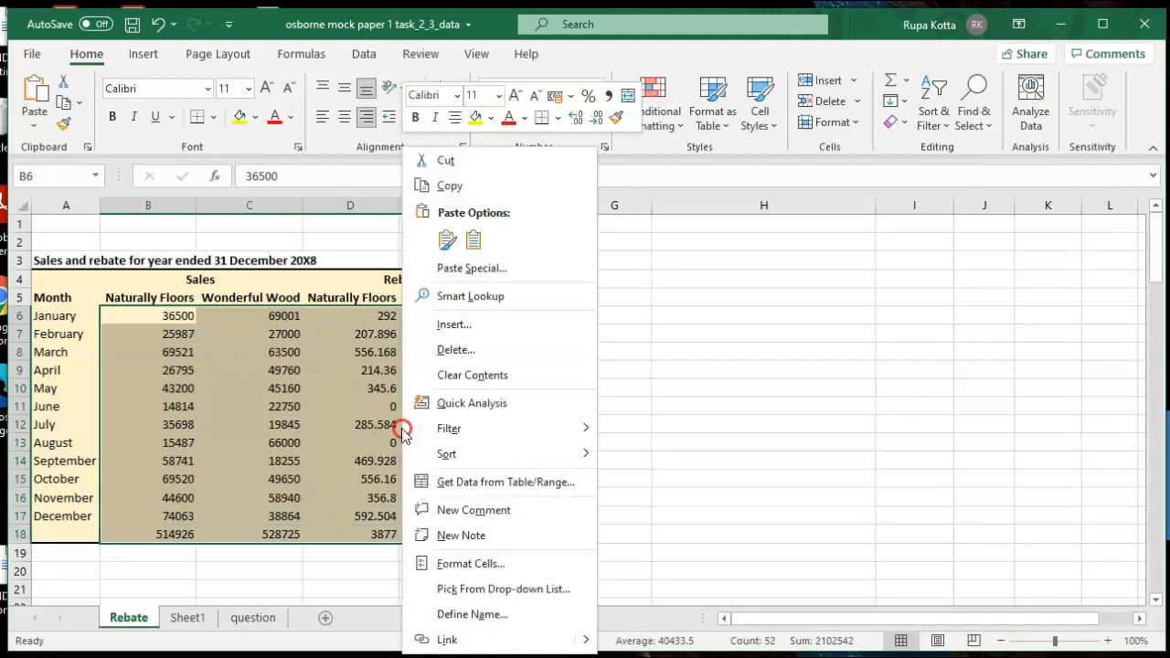
left_click(454, 564)
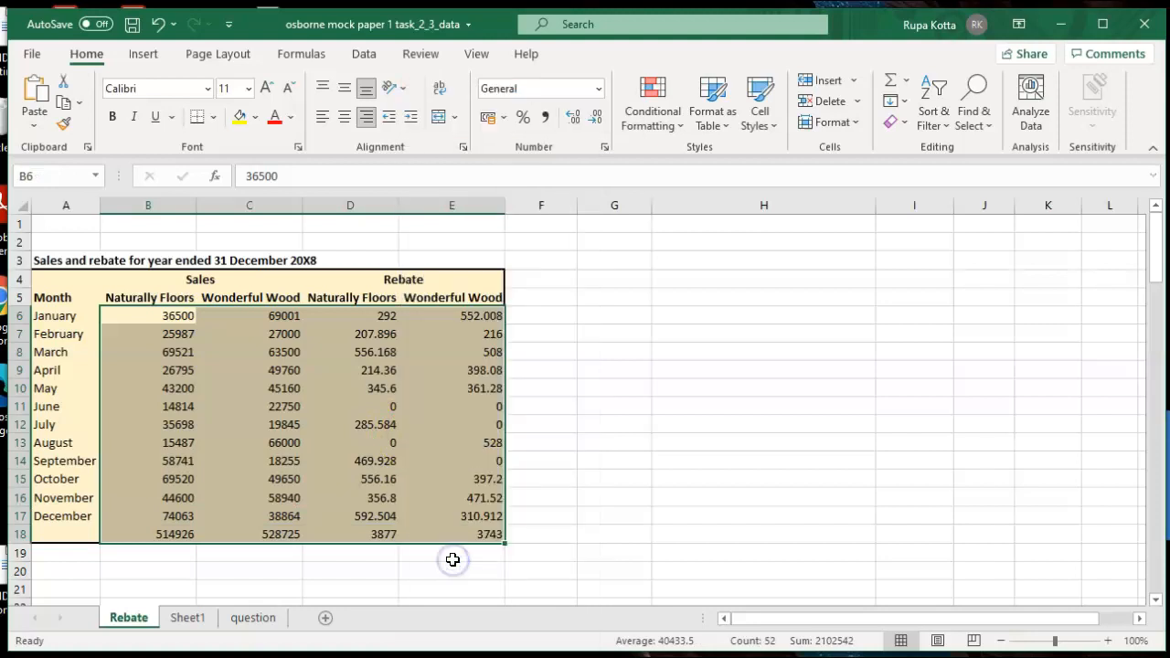
left_click(243, 260)
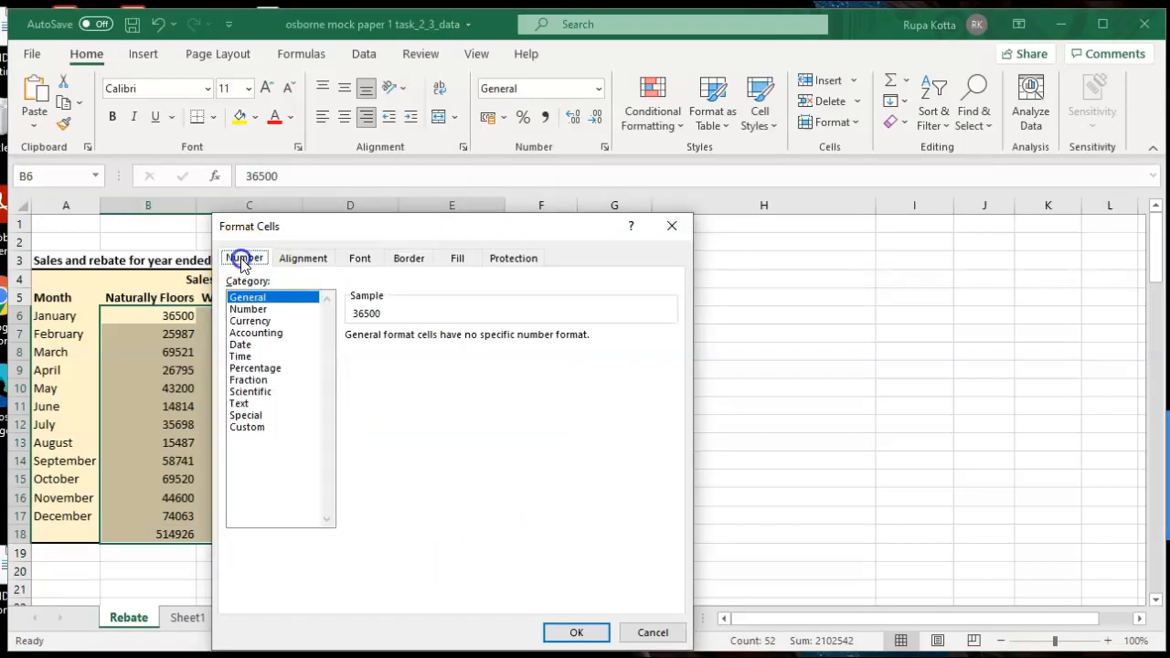
left_click(259, 323)
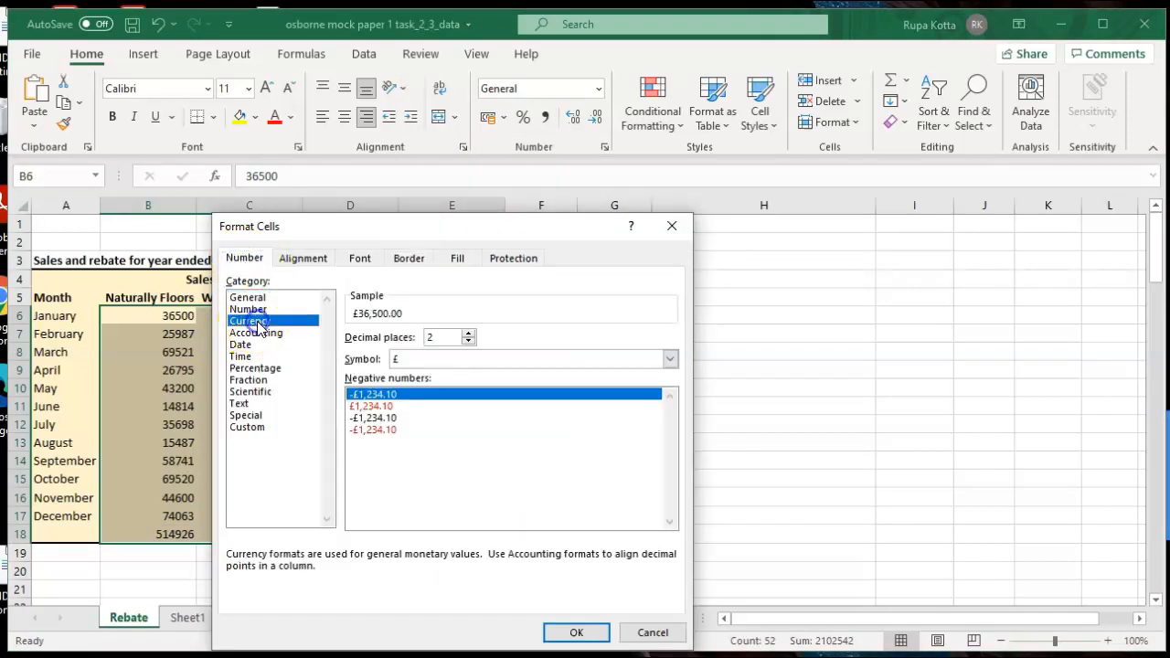
left_click(576, 633)
left_click(762, 444)
Read the question sheet's part (b) requirements for the partnership appropriation statement and its formatting.
left_click(253, 618)
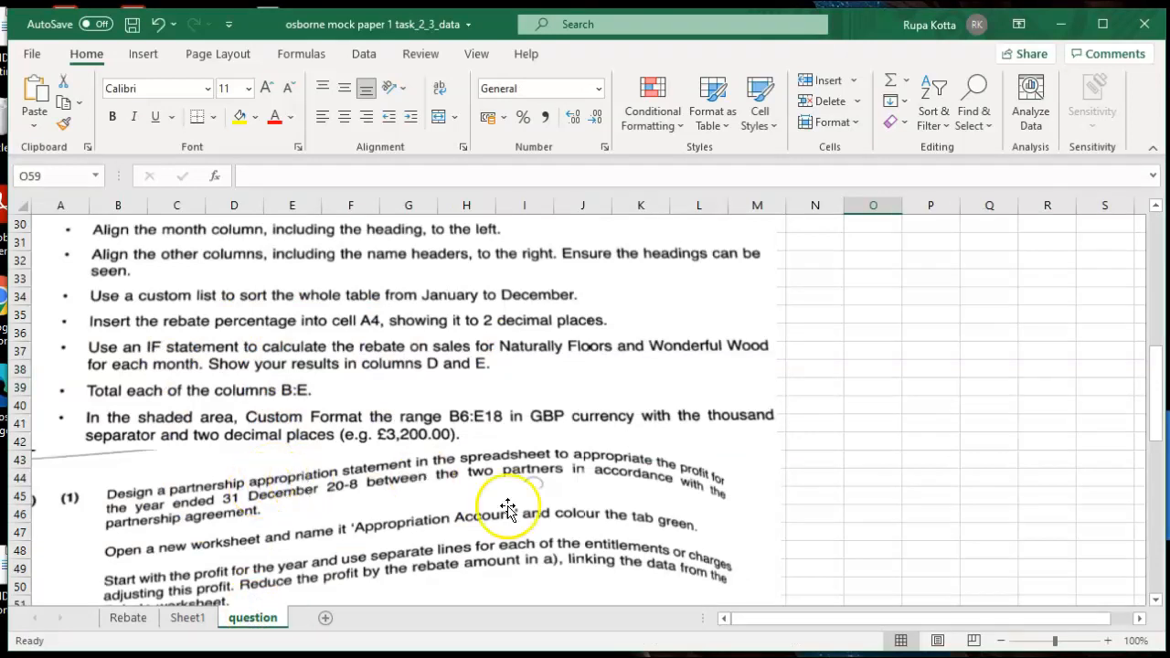
left_click(1157, 603)
left_click(1156, 602)
left_click(1156, 602)
left_click(1156, 603)
left_click(1157, 602)
left_click(1156, 603)
left_click(1156, 603)
left_click(1157, 602)
left_click(1156, 602)
left_click(1157, 603)
left_click(1156, 603)
left_click(1156, 603)
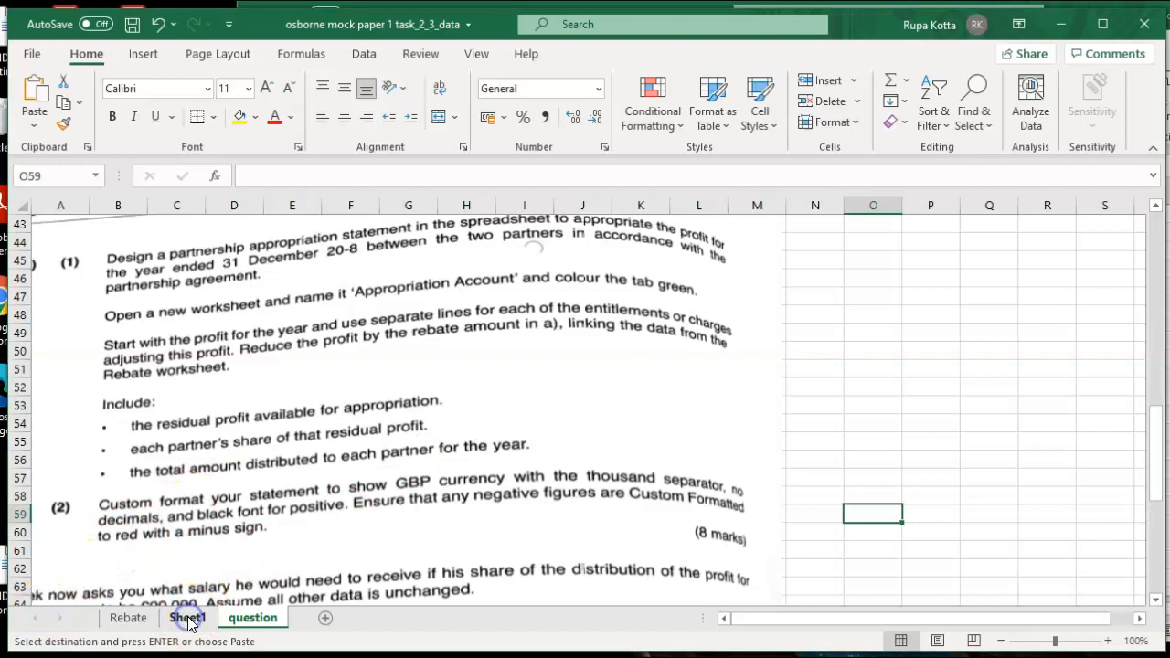
Widen columns A to D on Sheet1 and enter the heading Details in A2.
left_click(187, 619)
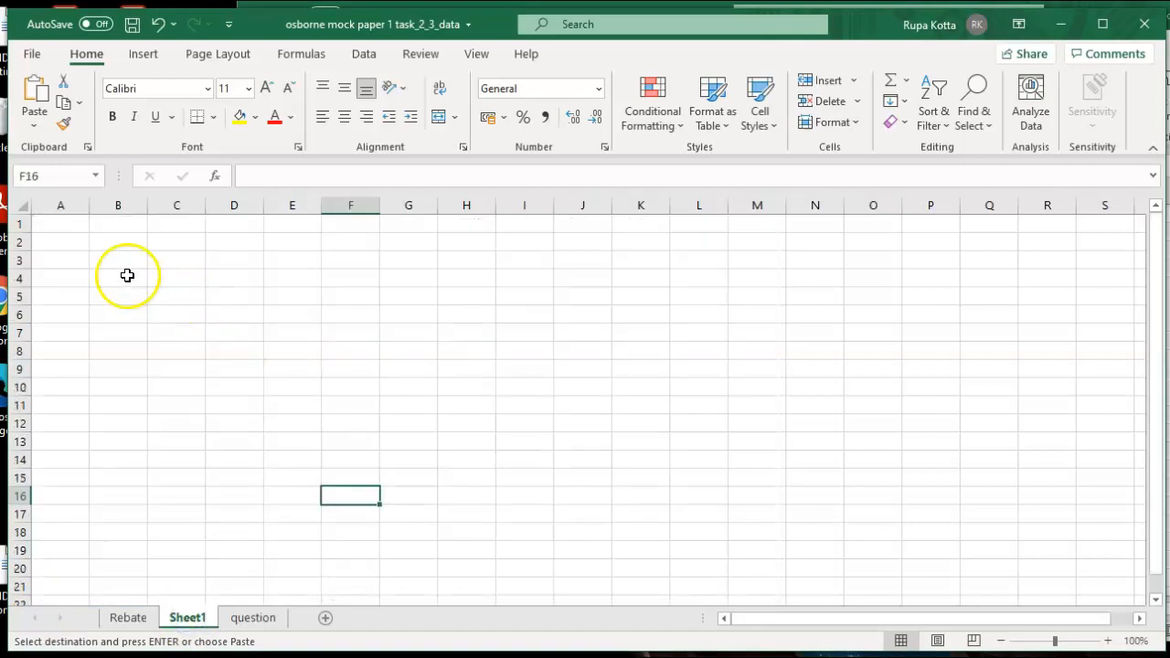
left_click_drag(89, 204, 298, 205)
left_click_drag(355, 201, 495, 208)
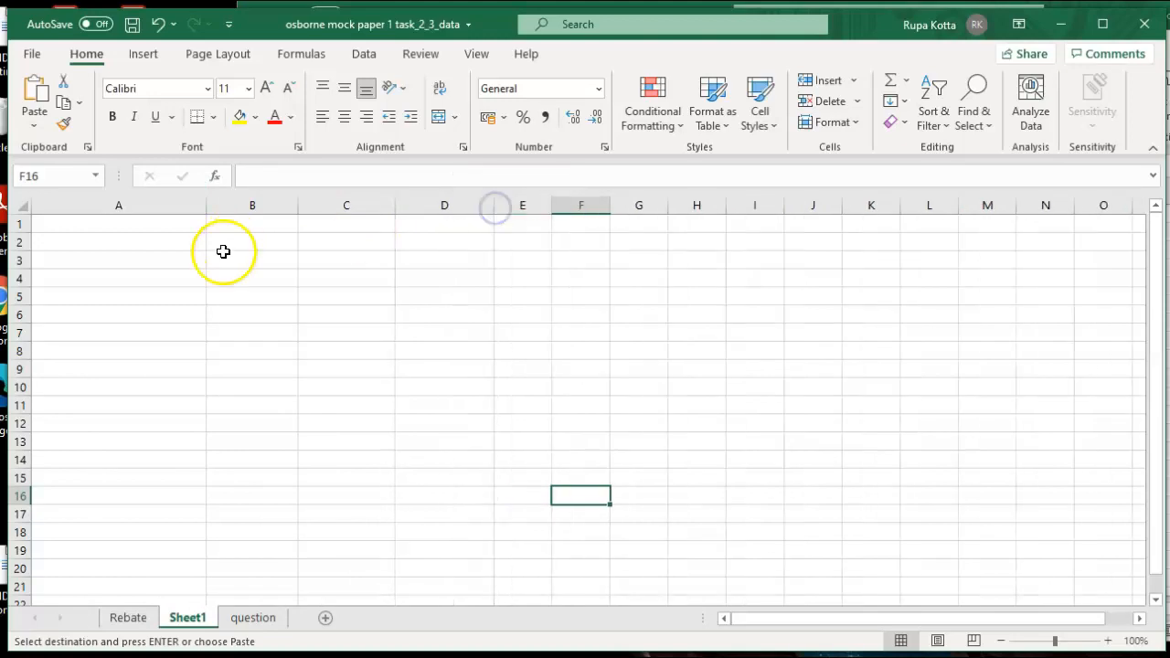
left_click(160, 241)
type("Details")
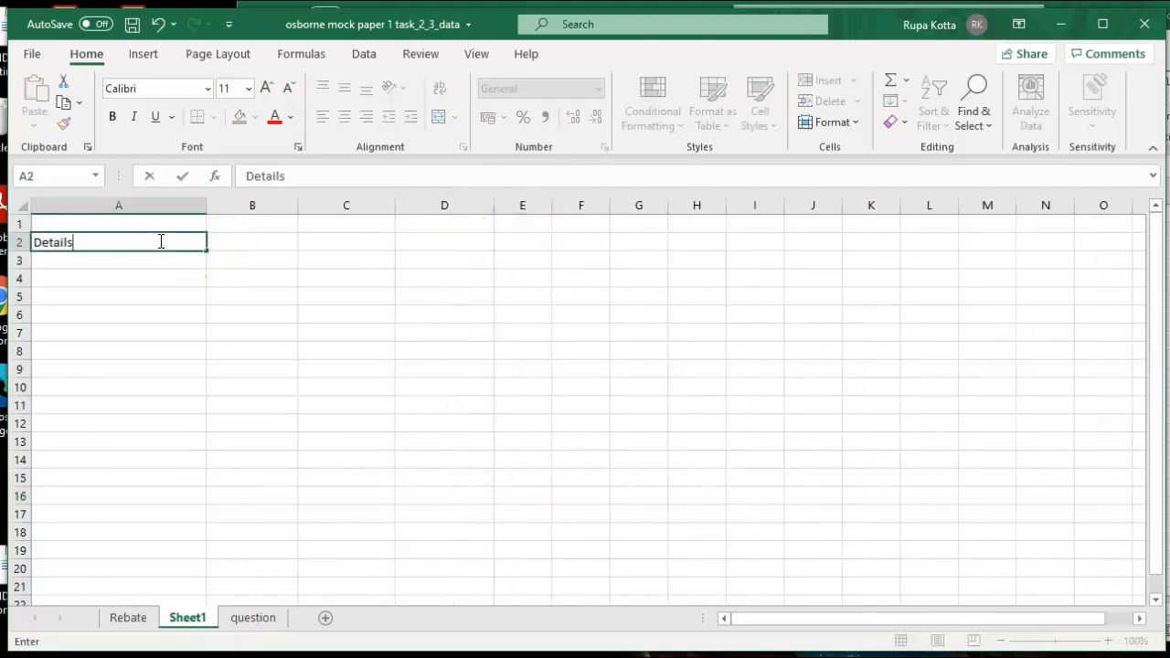
key("Tab")
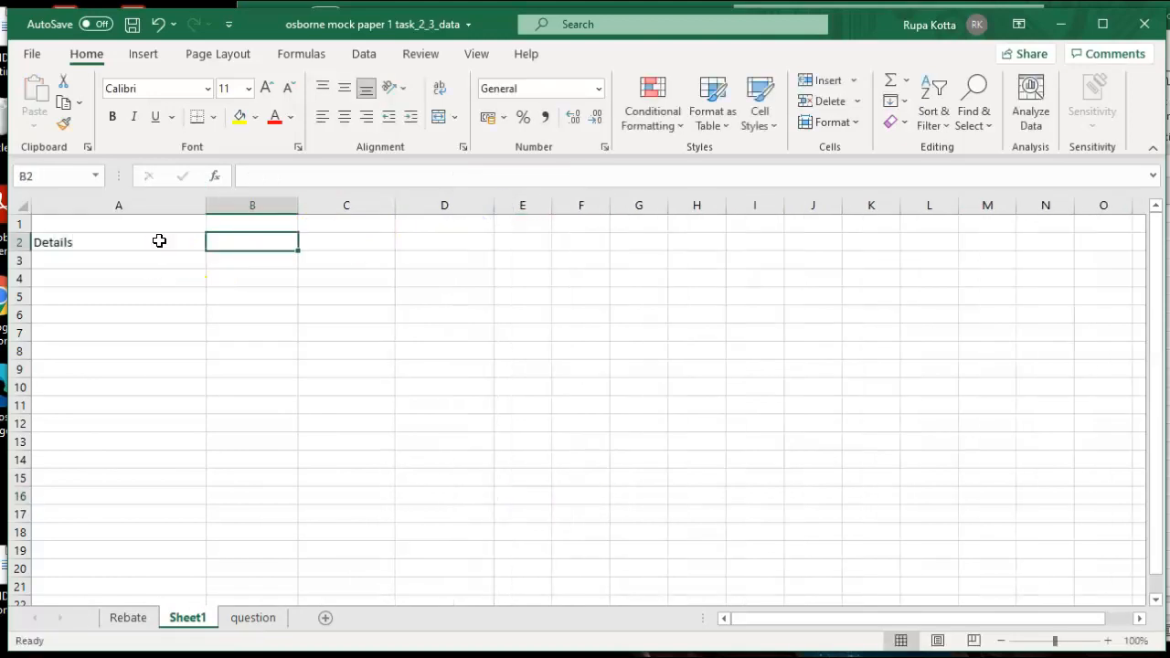
Check the partners' details at the start of the question sheet, then enter their names in B2 and C2 and Total in D2 of Sheet1.
left_click(252, 631)
left_click_drag(1158, 448, 1153, 234)
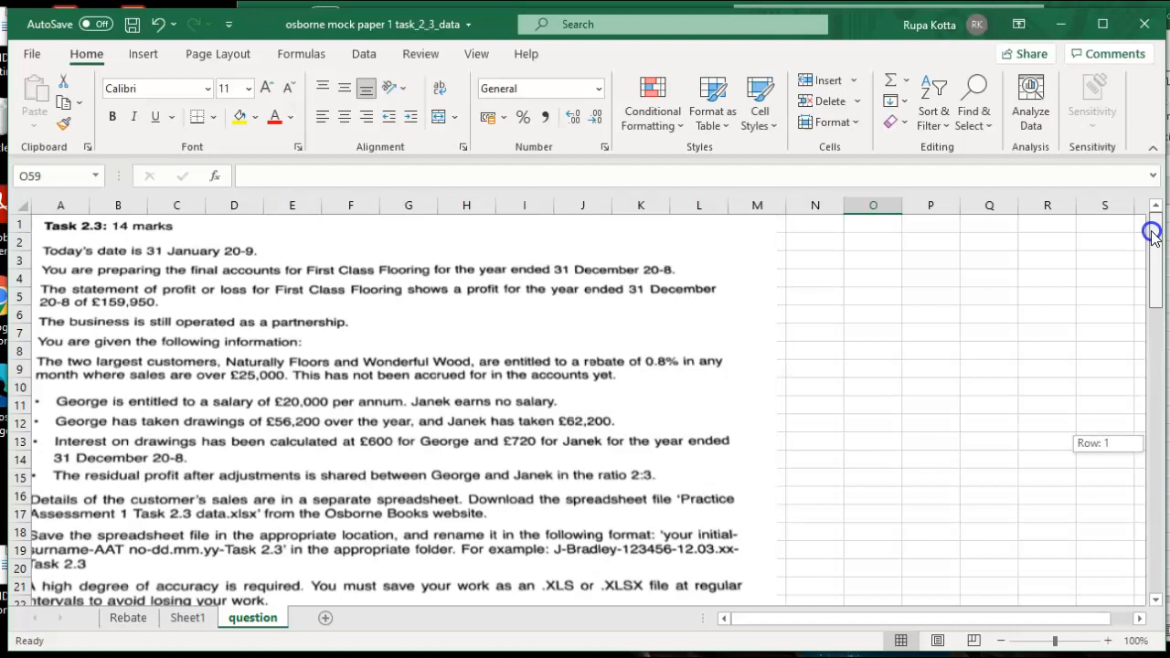
left_click_drag(1152, 234, 1153, 234)
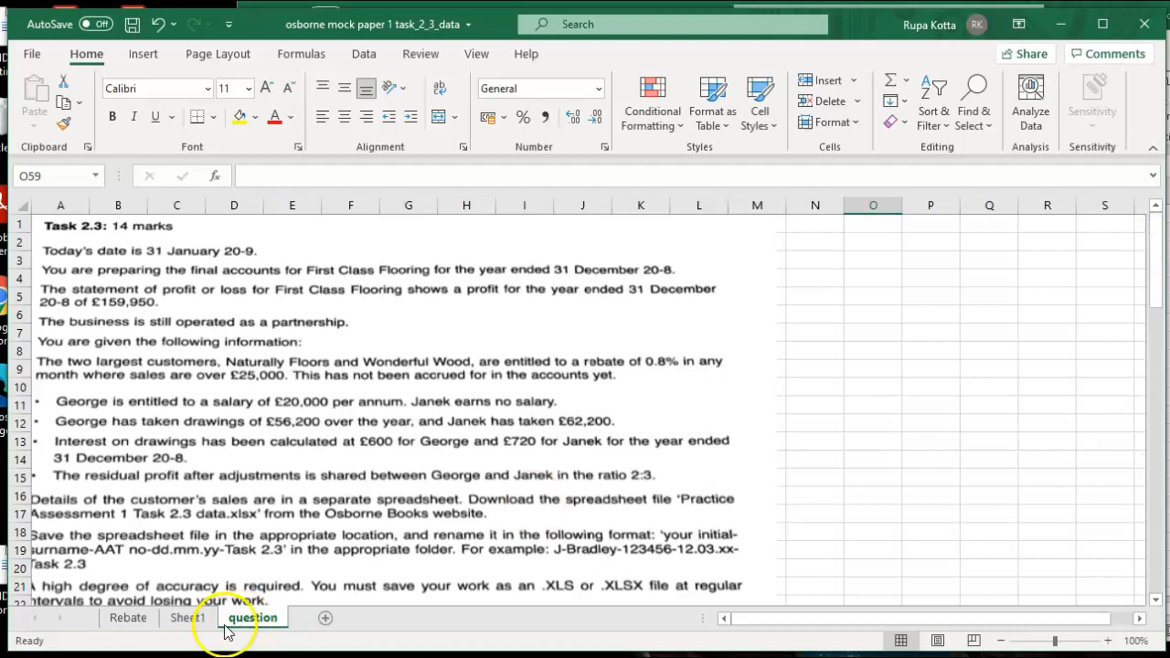
left_click(187, 618)
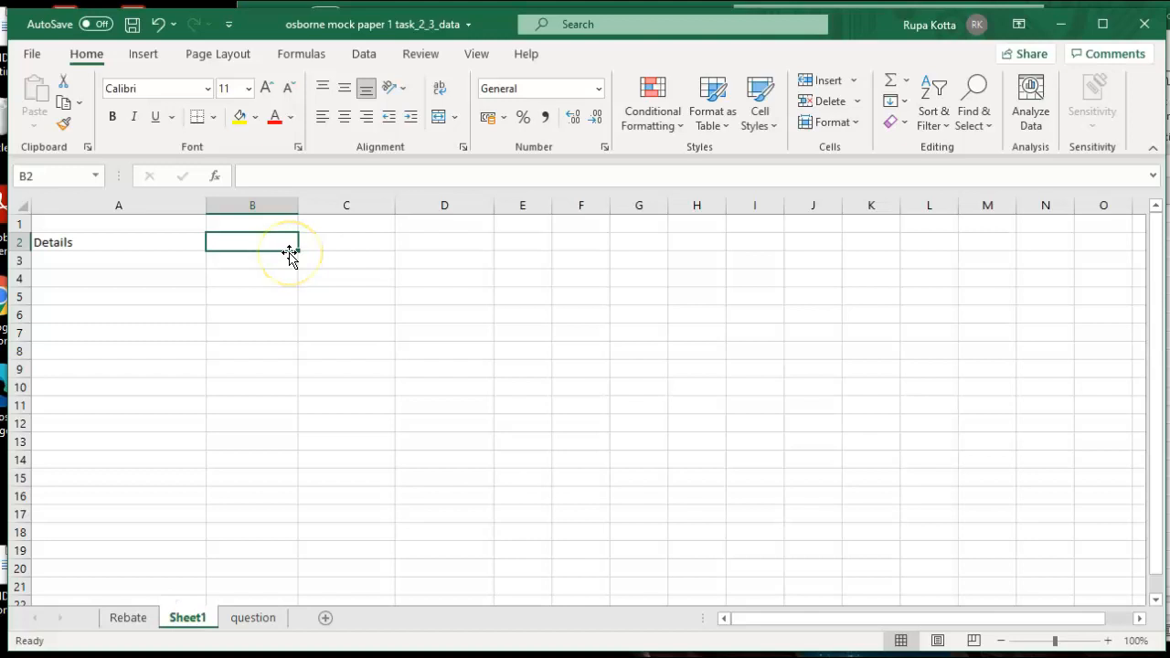
type("George")
key("Tab")
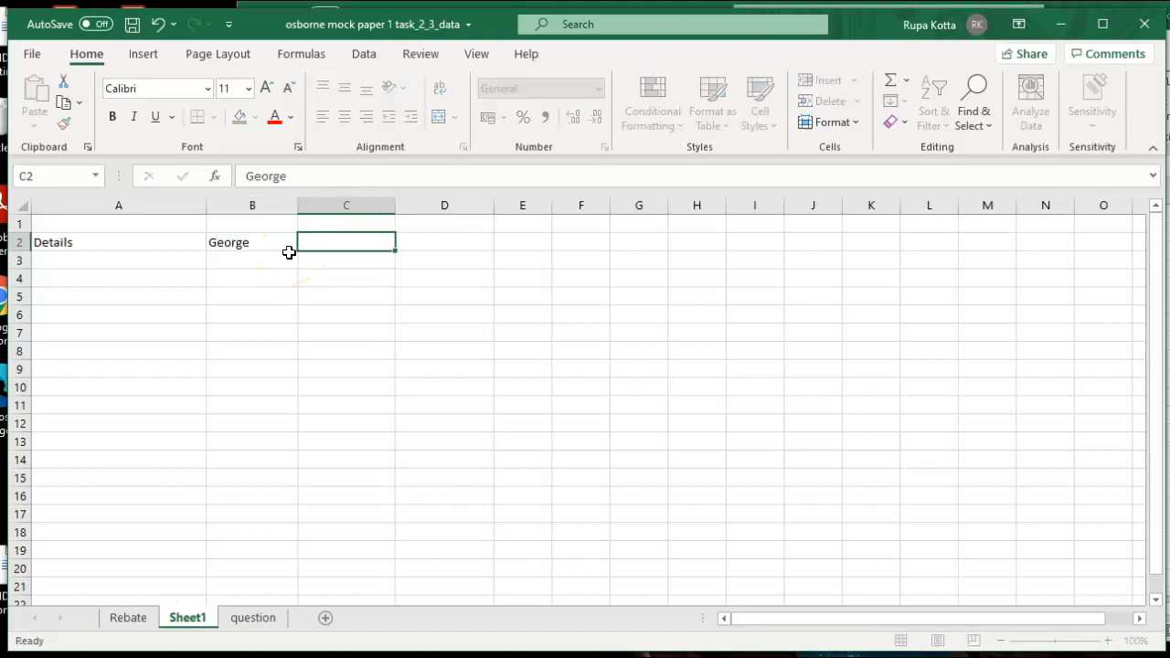
type("Janej")
key("Tab")
type("Tot")
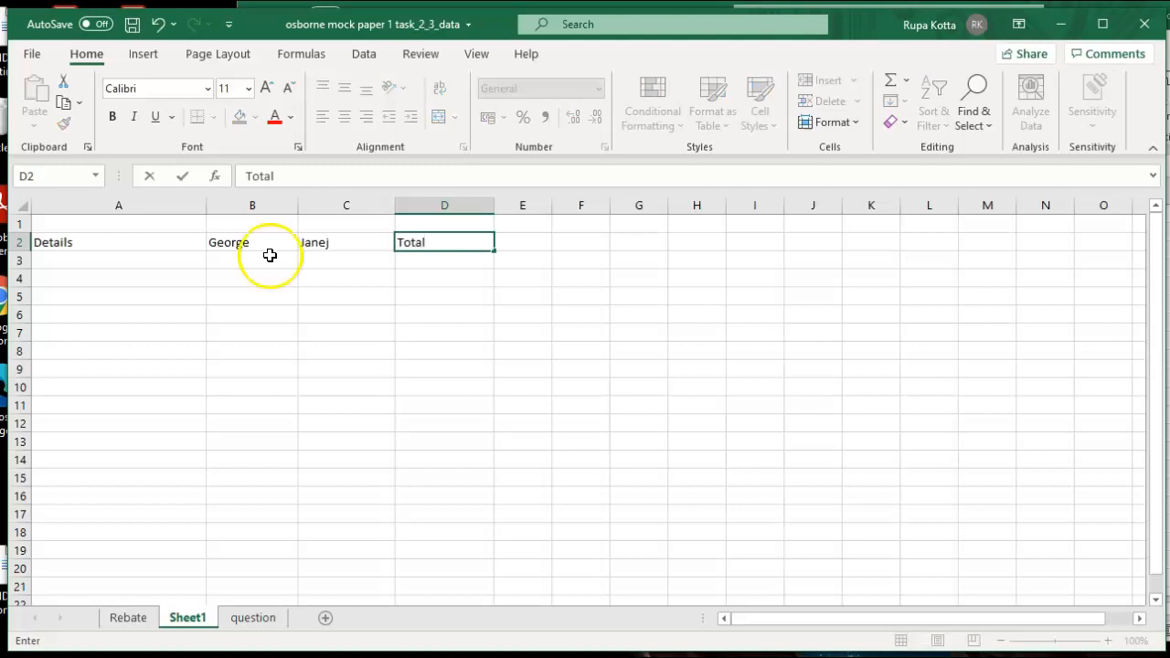
Enter the row label Net profit in A3 of Sheet1.
left_click(82, 266)
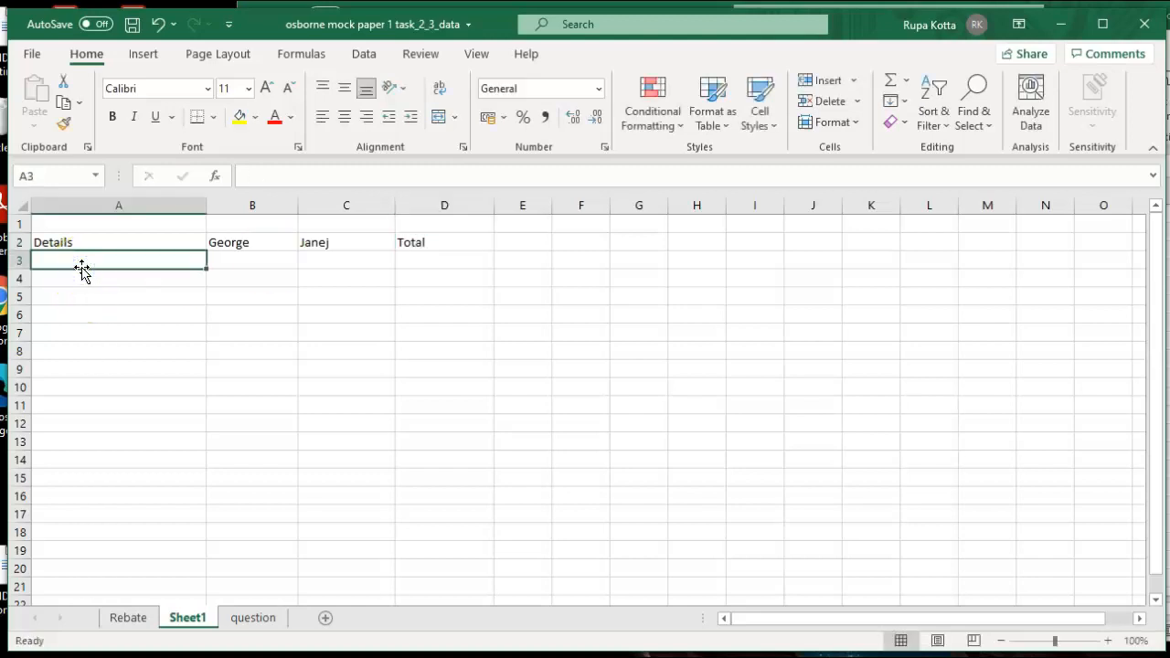
type("Net profit")
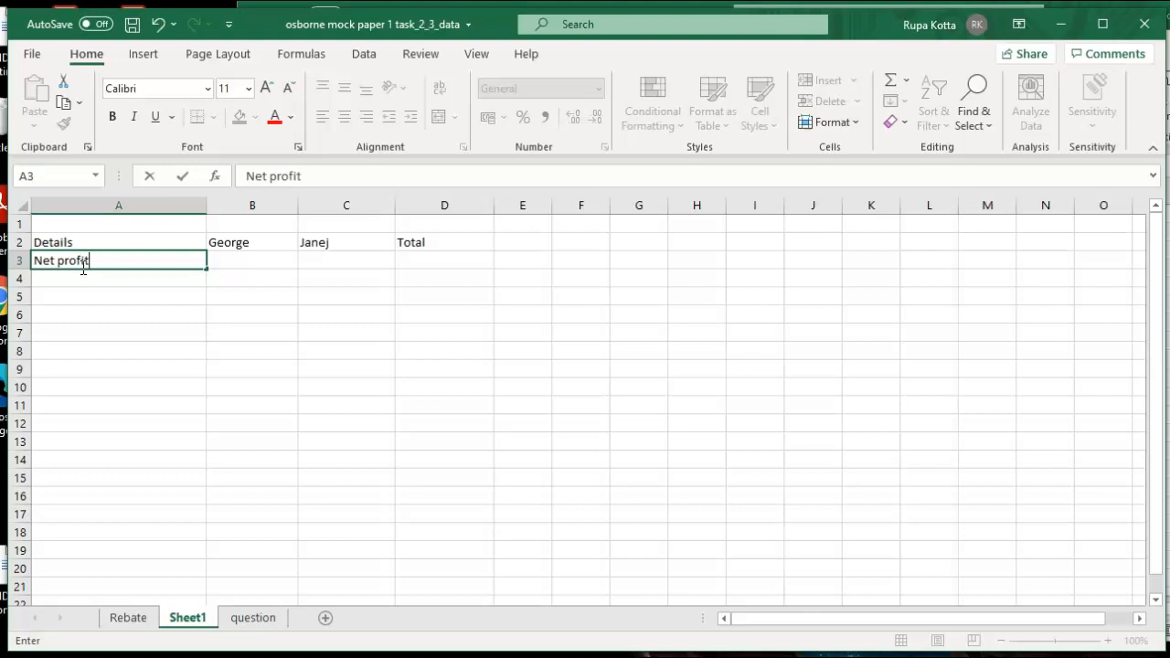
left_click(118, 332)
Make the headings in A2:D2 of Sheet1 bold.
left_click_drag(83, 242, 423, 242)
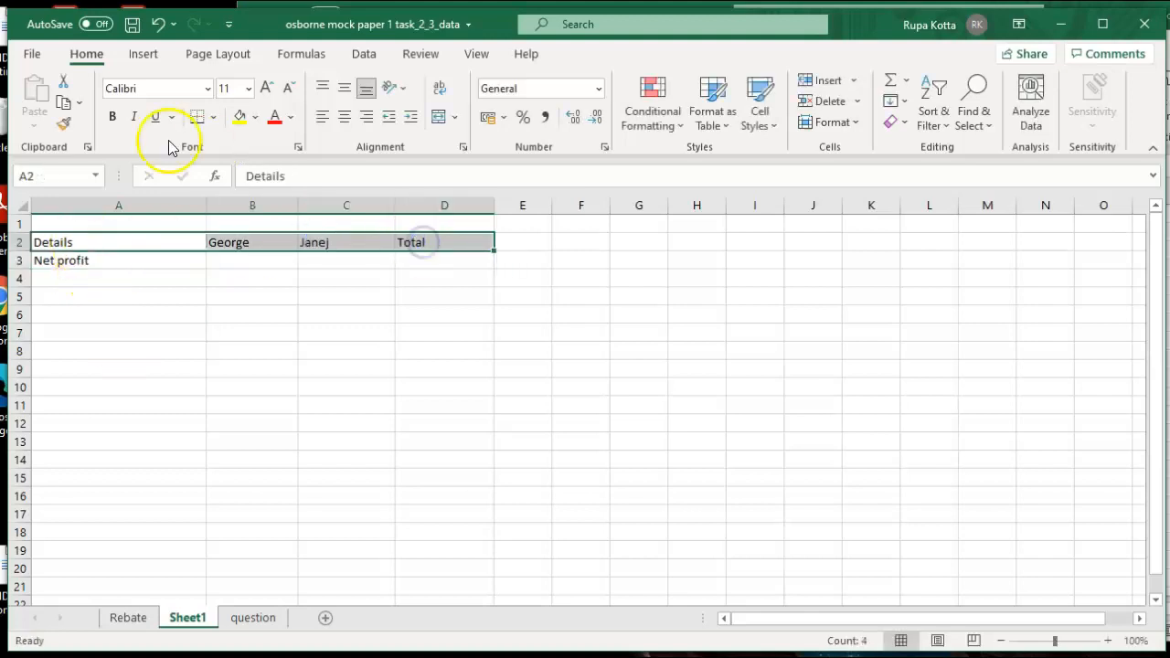
left_click(113, 117)
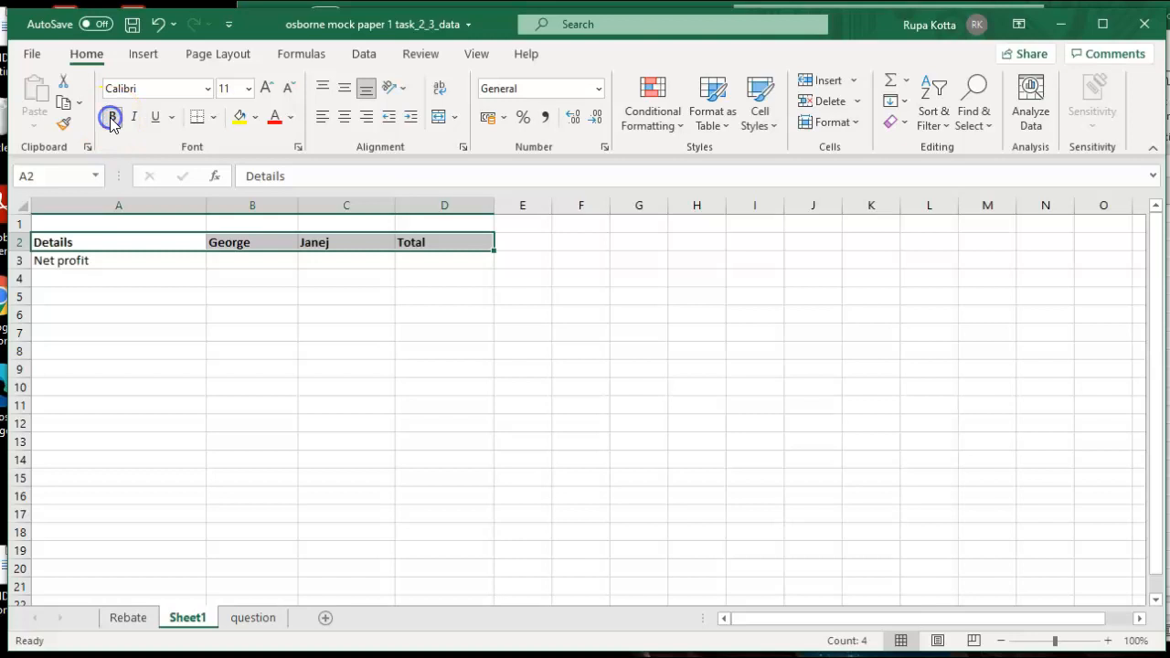
left_click(366, 279)
Look up the year's profit on the question sheet, then enter the net profit formula =159950-Rebate!D18-Rebate!E18 in D3 of Sheet1.
left_click(416, 263)
type("=")
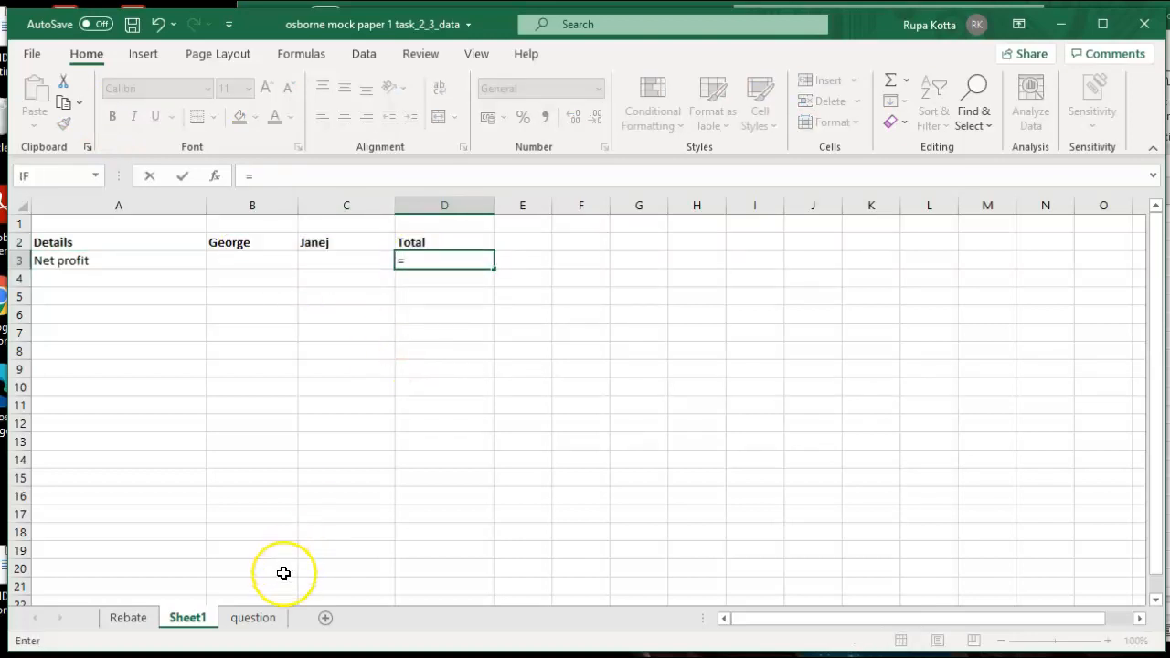
key("Escape")
left_click(259, 618)
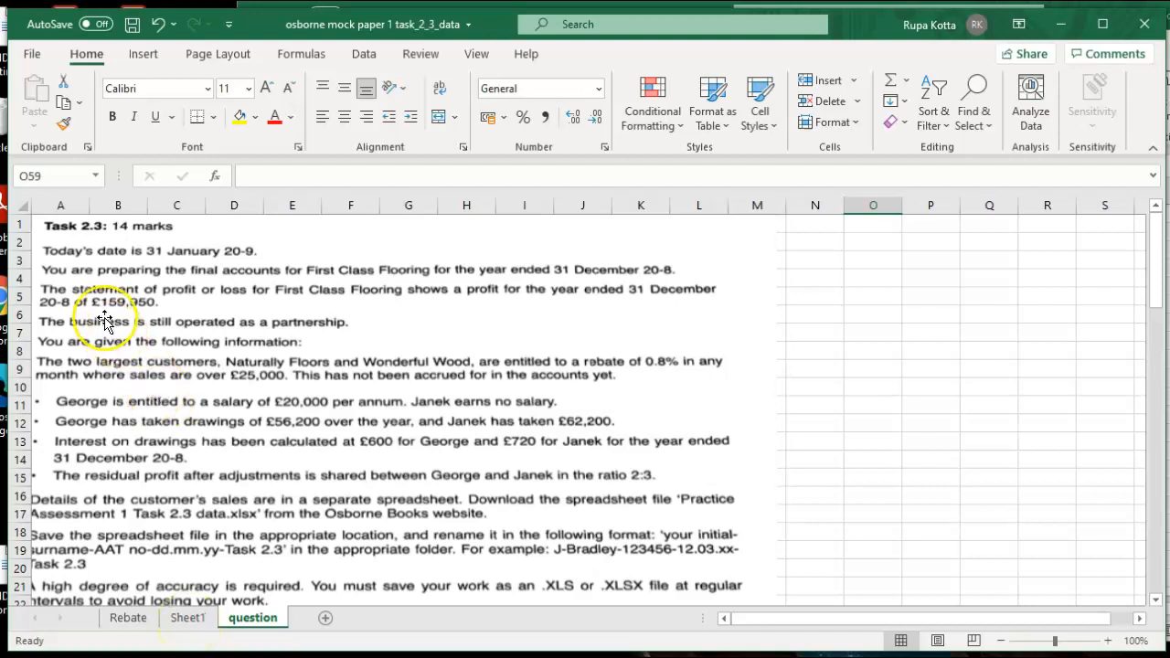
left_click(188, 618)
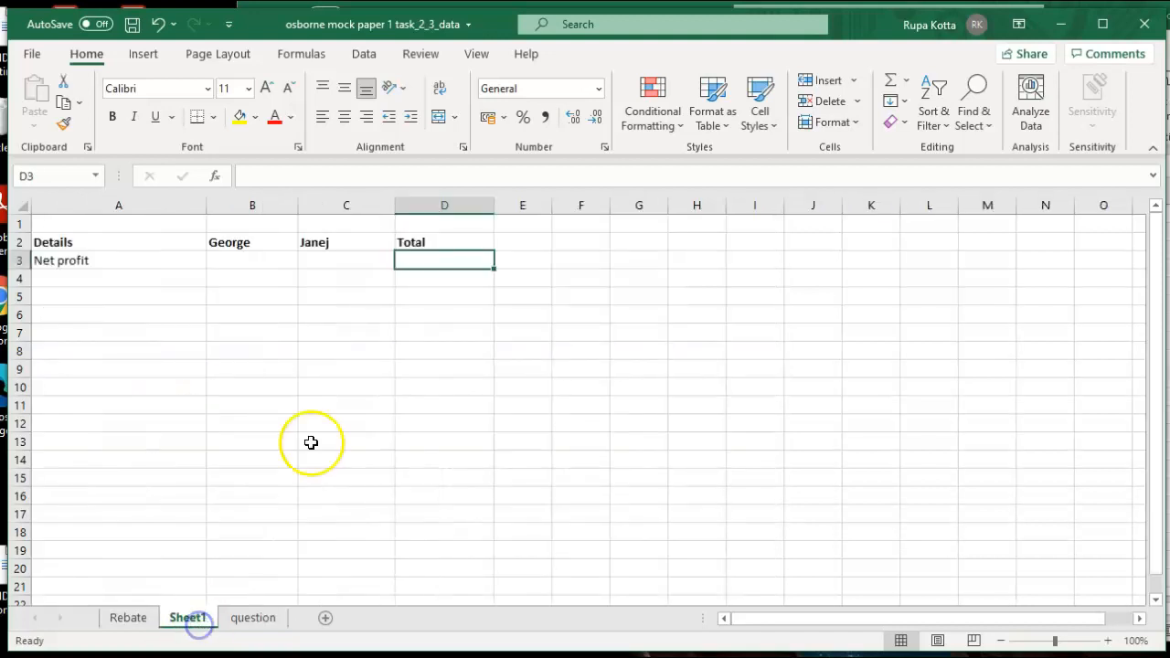
type("=159950-")
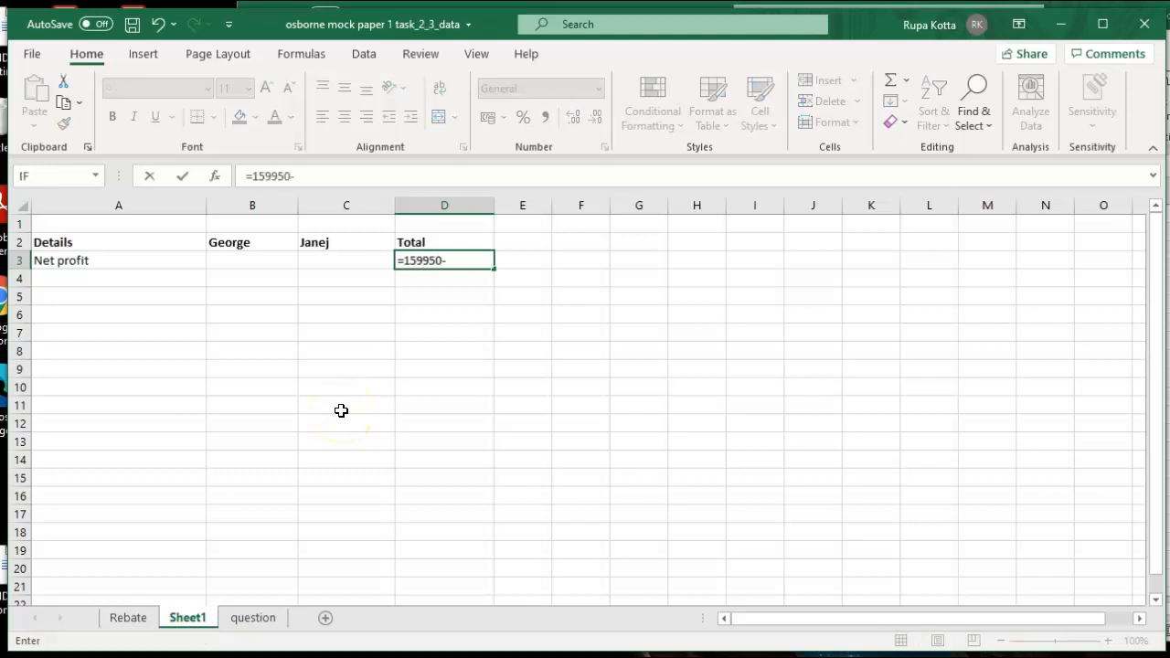
left_click(139, 622)
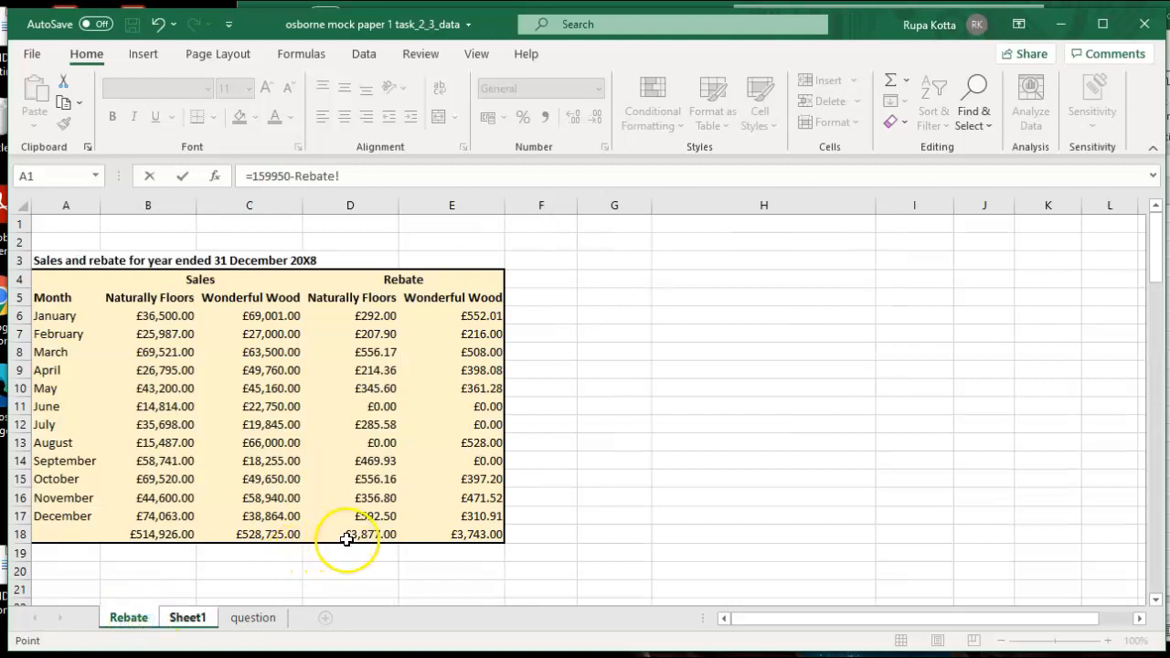
left_click(346, 540)
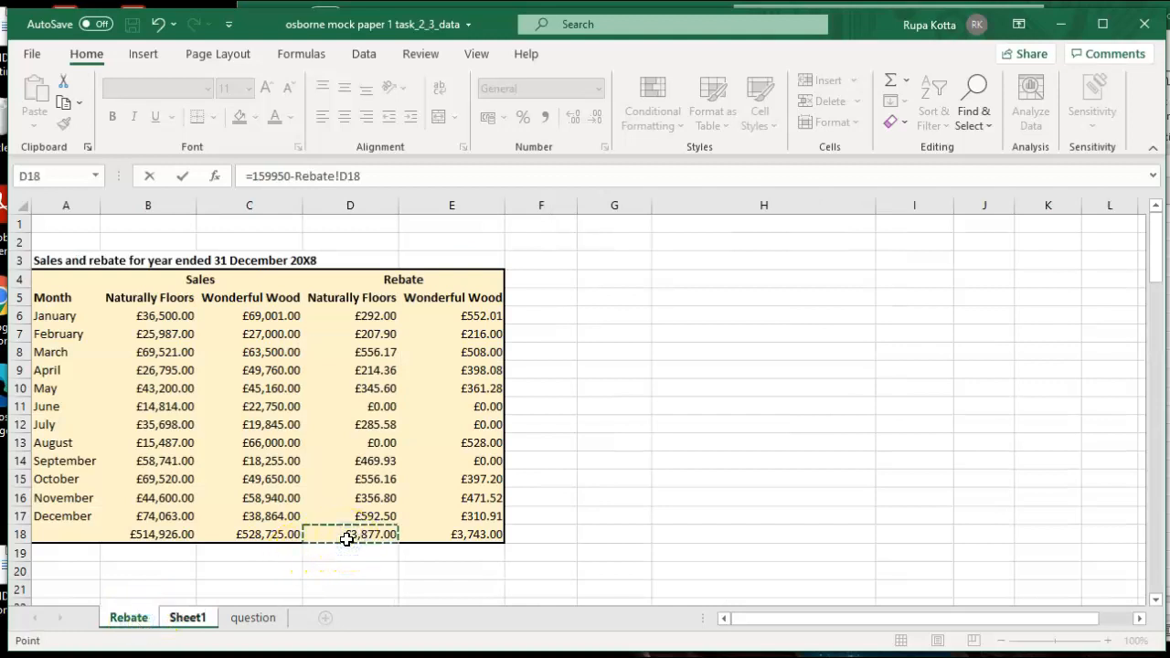
type("-")
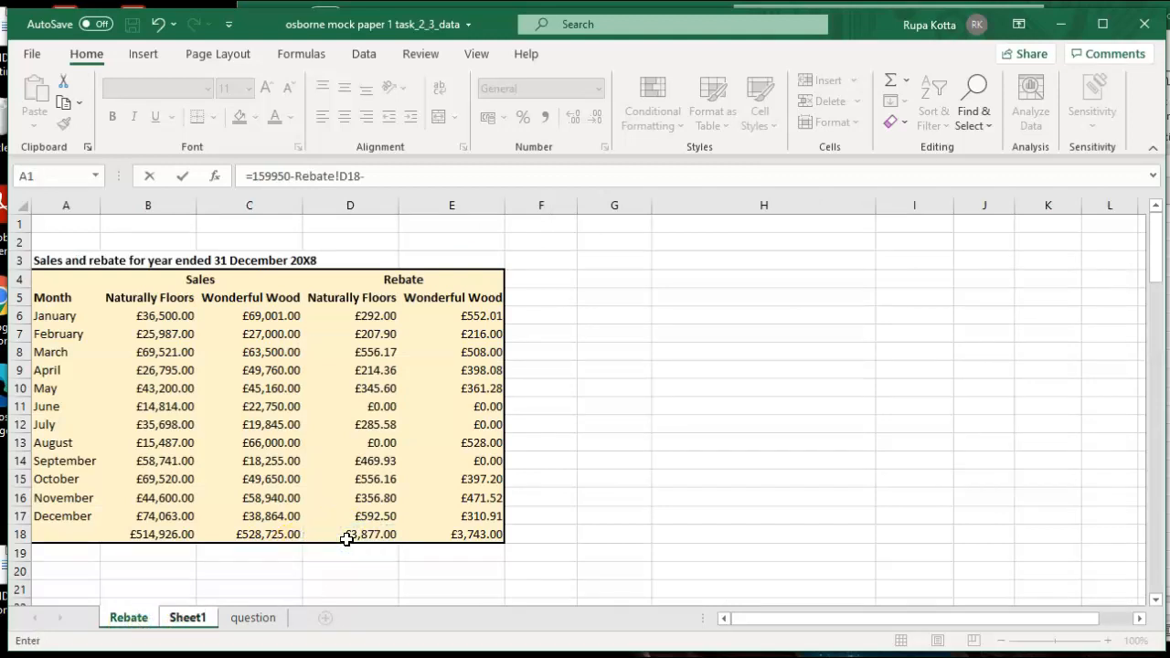
left_click(461, 537)
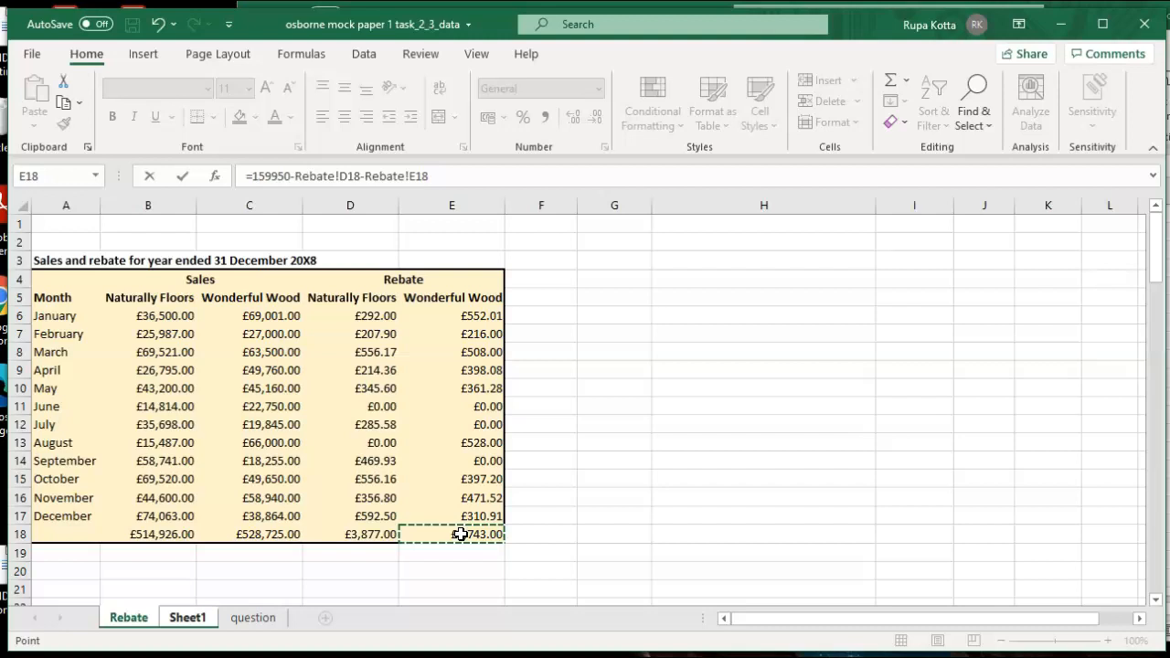
key("Return")
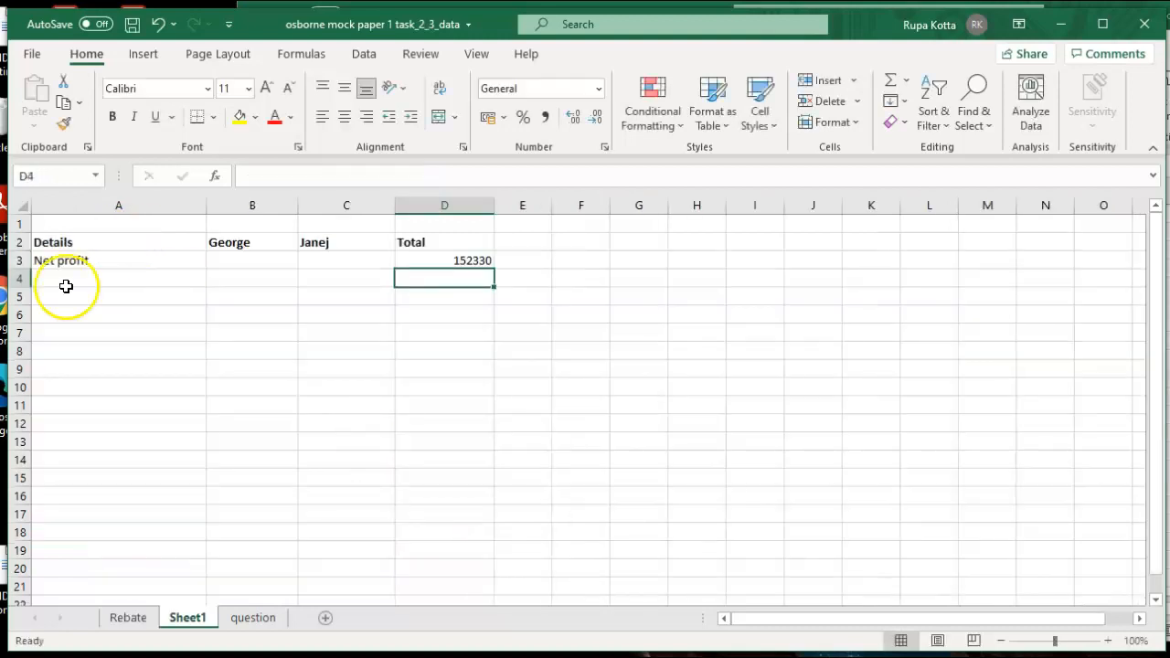
Enter the row label Salary in A4 and check the partners' salary entitlements on the question sheet.
left_click(66, 286)
type("Salar")
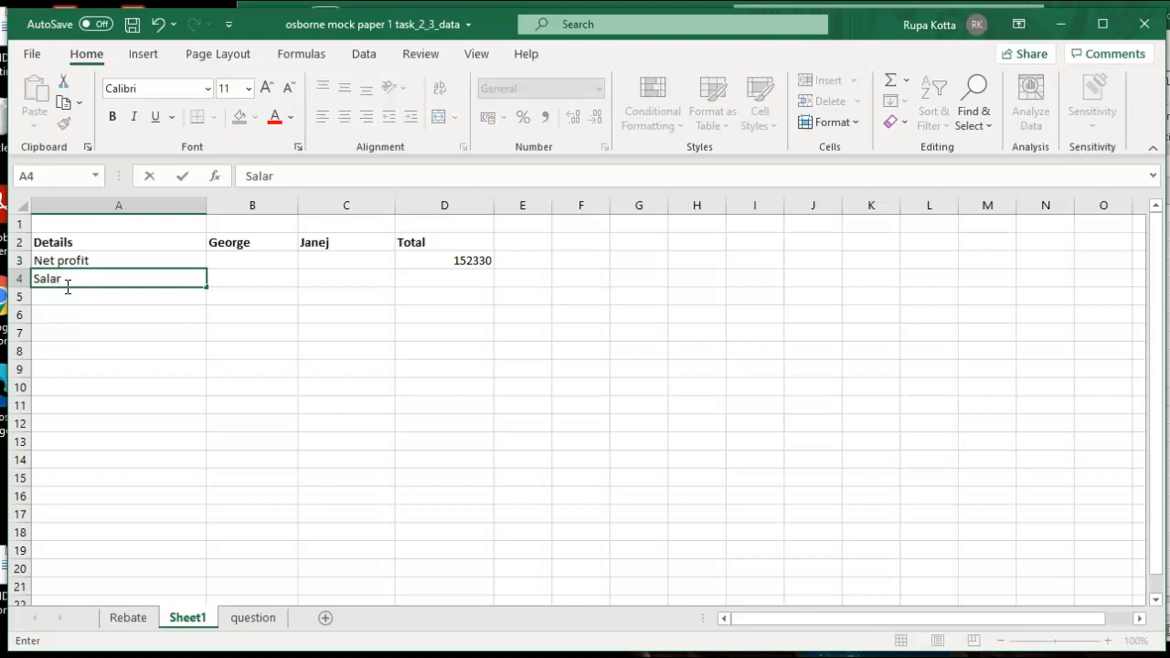
type("y")
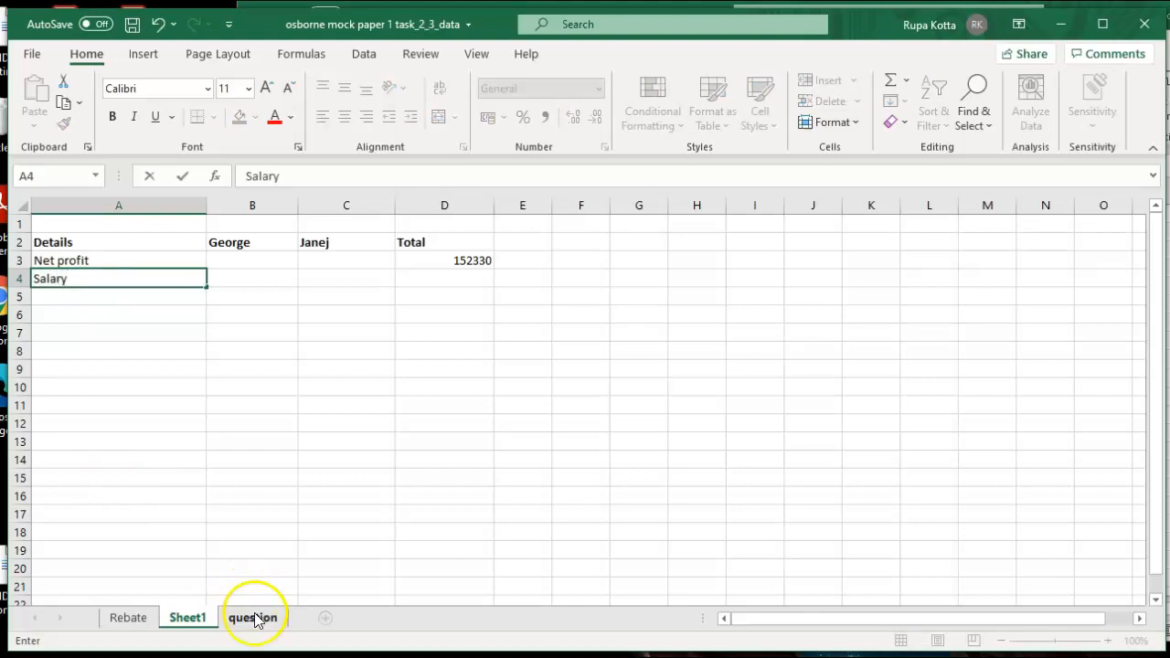
left_click(253, 619)
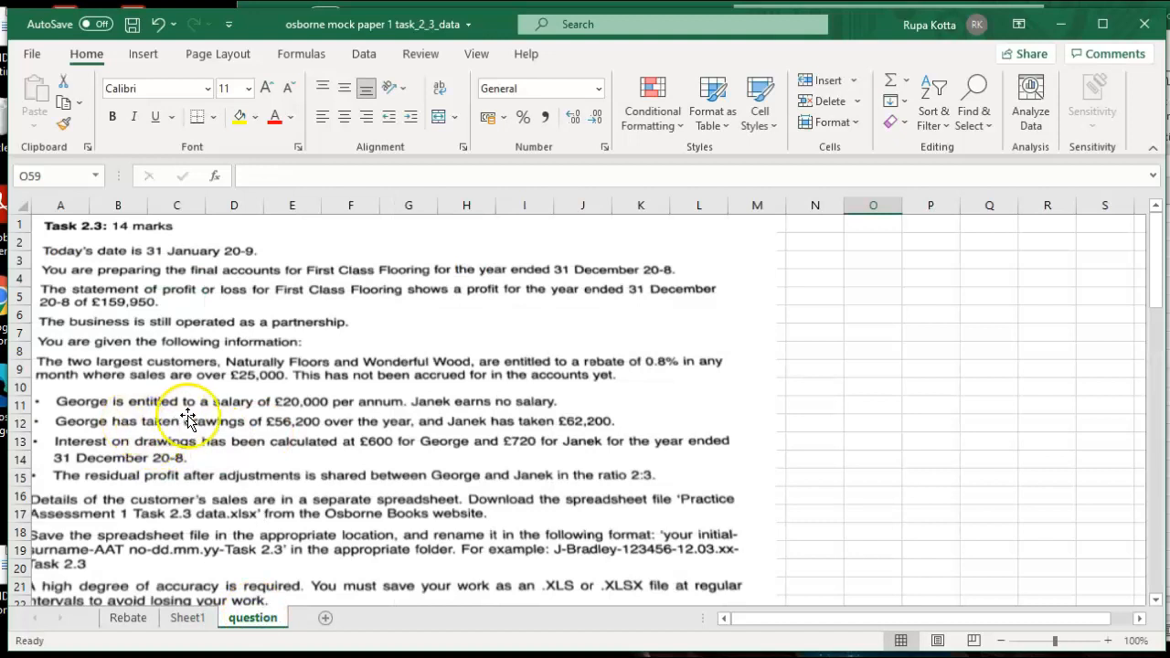
left_click(188, 618)
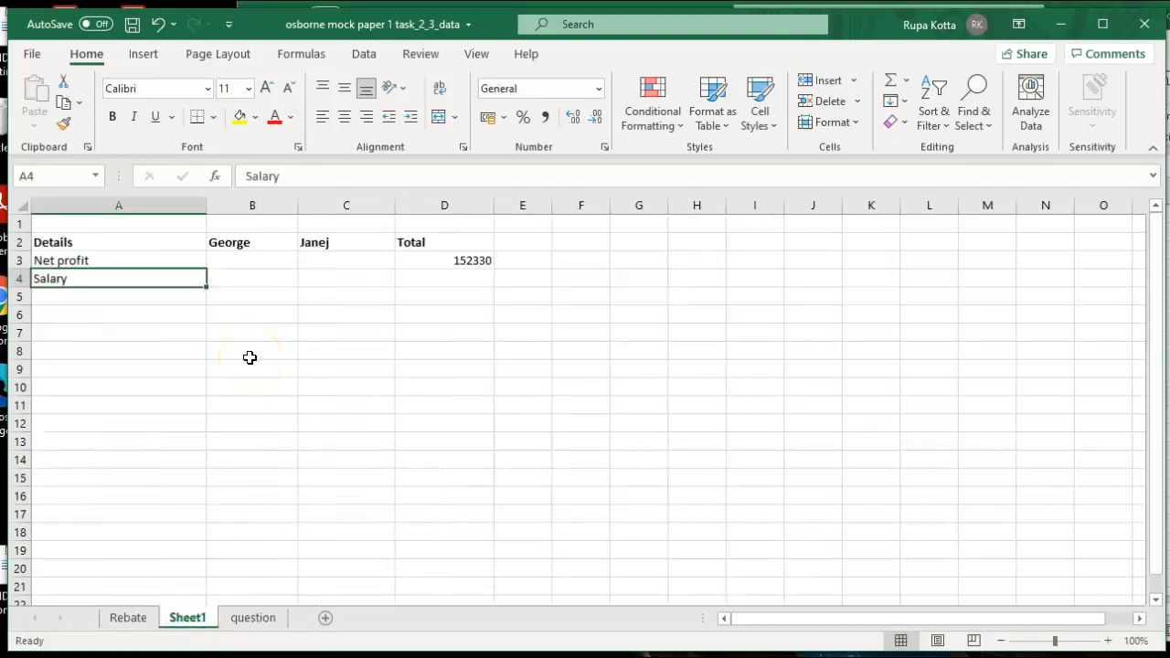
Enter the partners' salaries as 20,000 in B4 and 0 in C4, and total the row in D4 with AutoSum.
left_click(262, 277)
type("20")
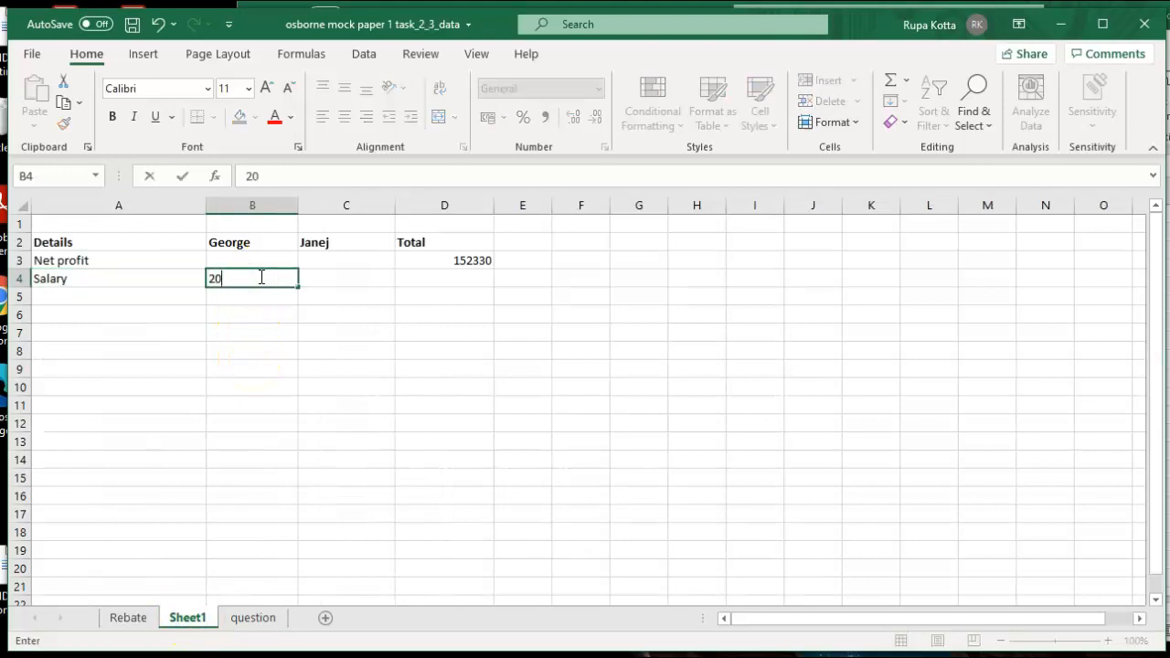
type(",000")
key("Tab")
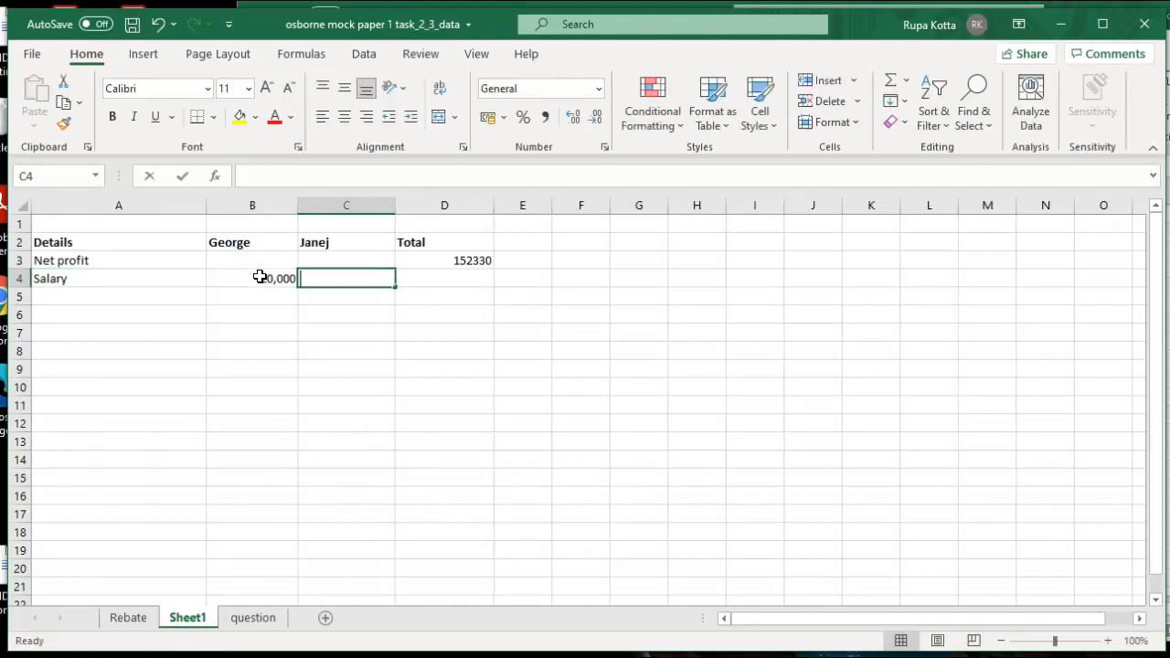
type("0")
key("Tab")
left_click_drag(260, 277, 478, 283)
left_click(885, 89)
Enter the row label Interest on drawings in A5 and check each partner's interest amount on the question sheet.
left_click(144, 301)
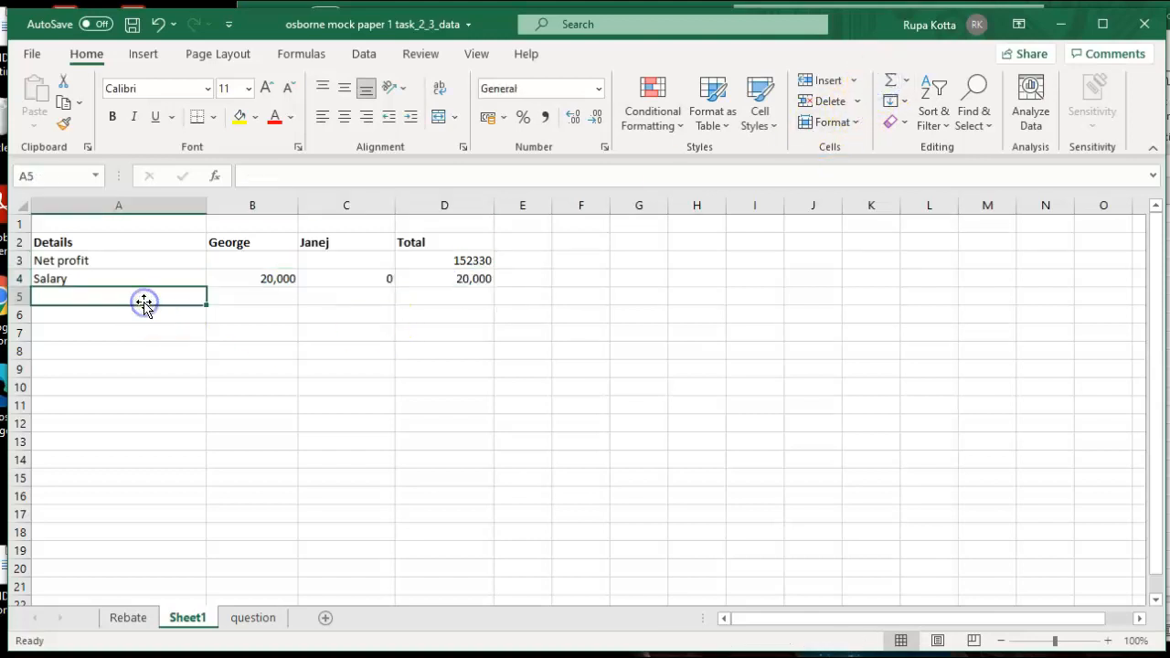
type("Ine")
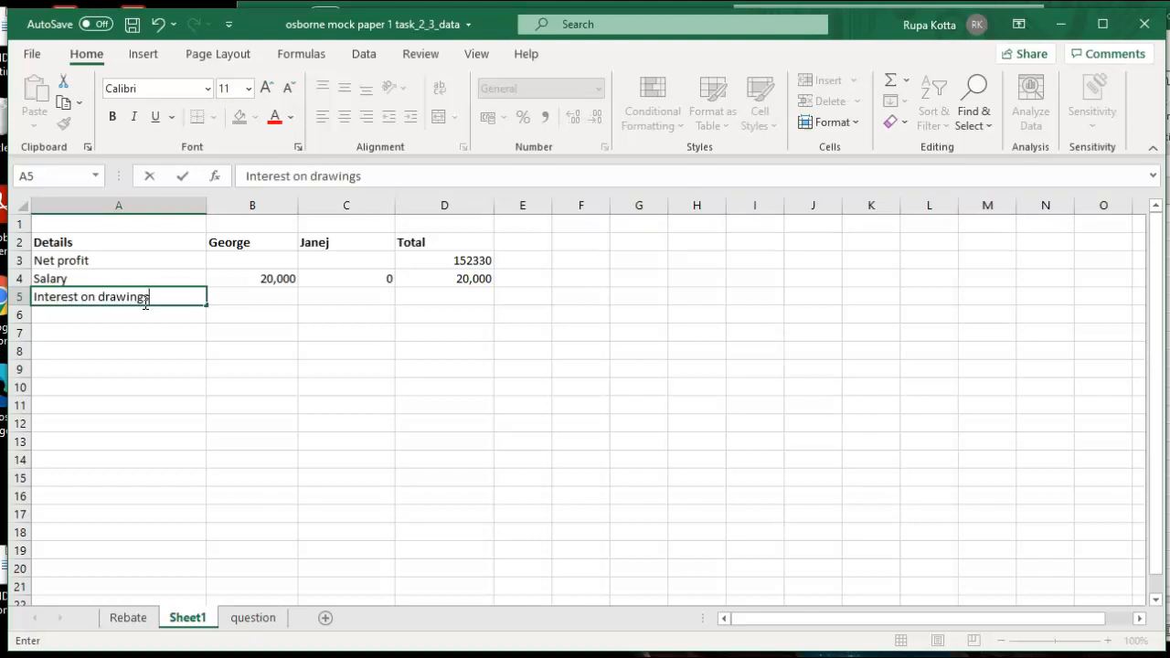
left_click(274, 296)
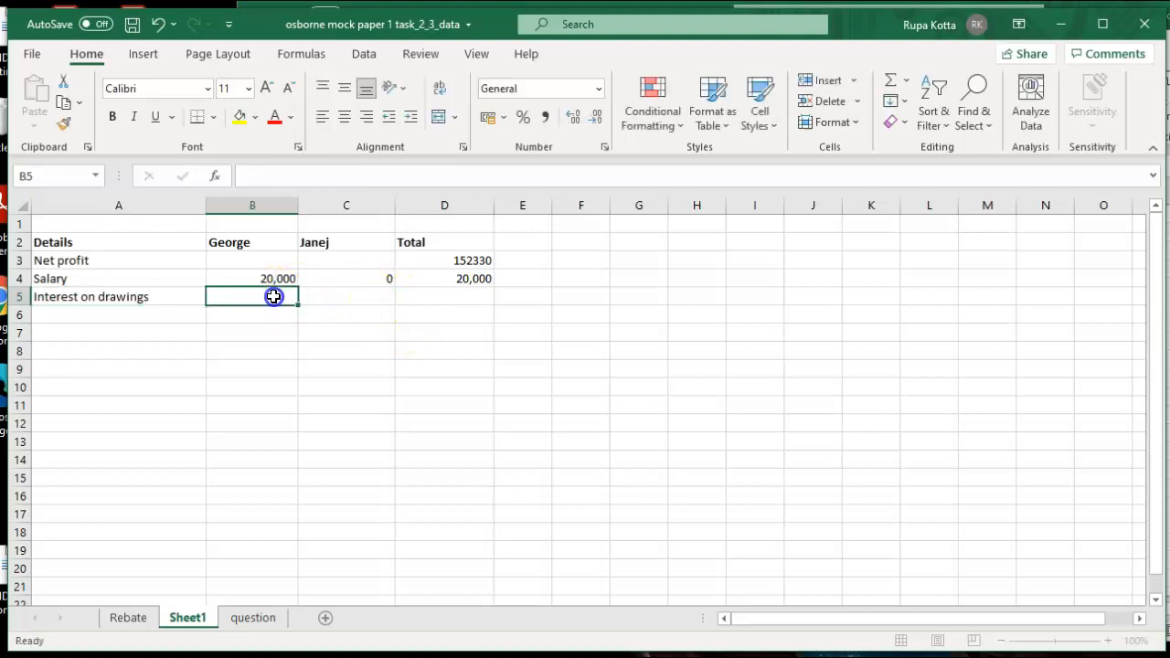
left_click(253, 619)
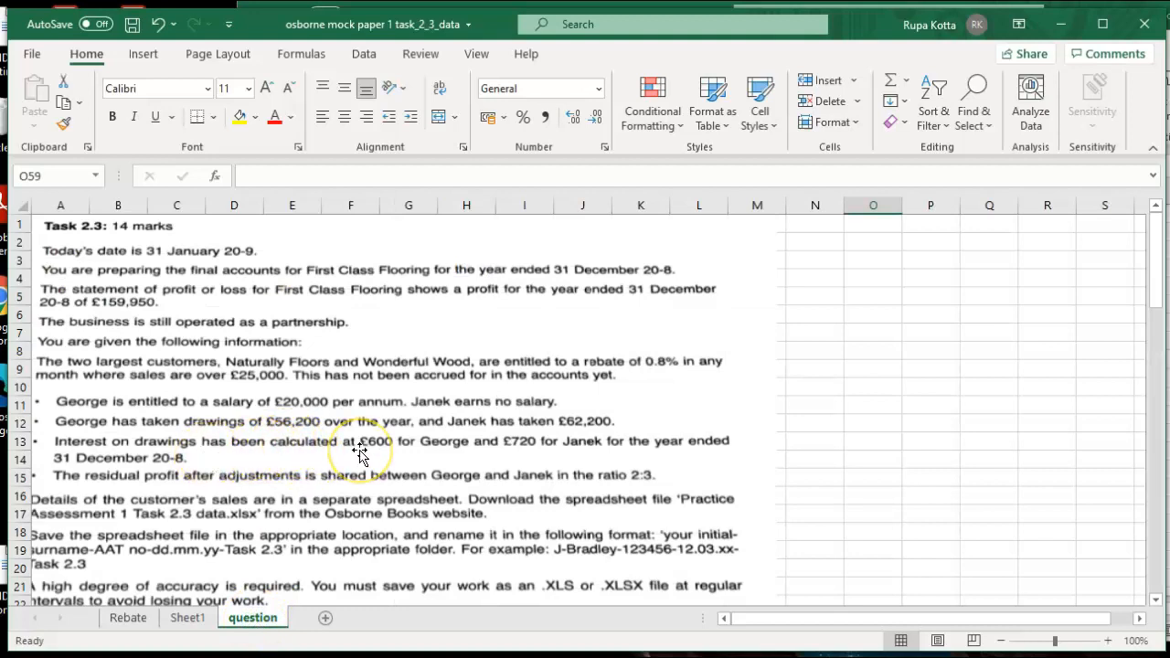
left_click(190, 619)
Enter interest on drawings of 600 in B5 and 720 in C5, and total the row in D5 with AutoSum.
type("600")
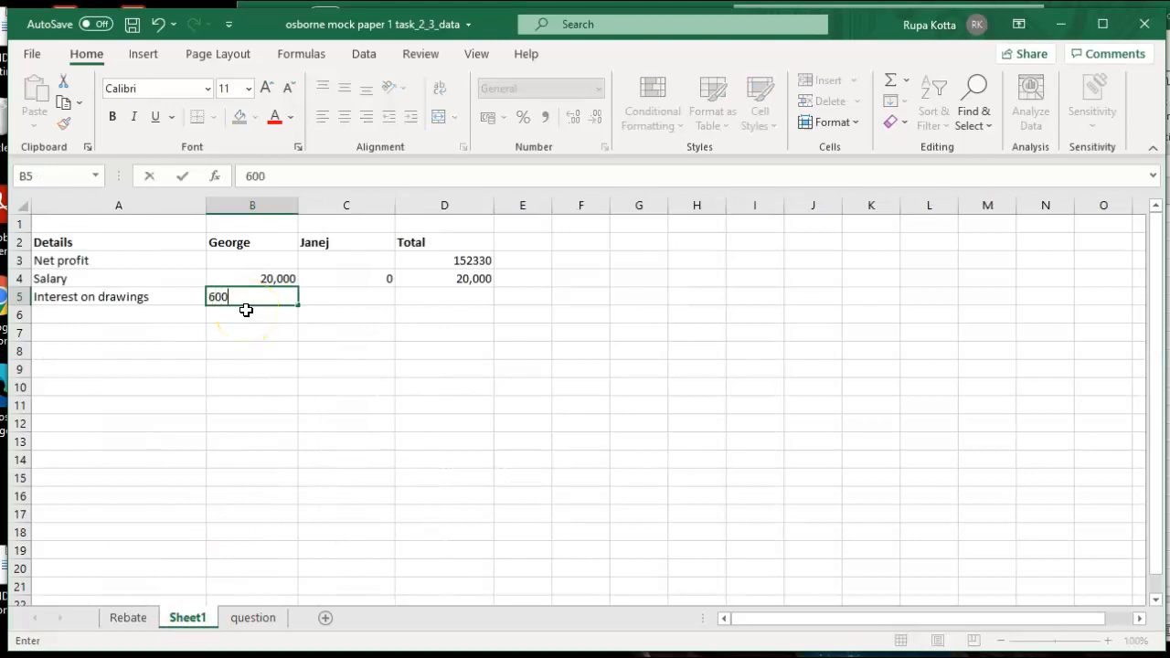
key("Tab")
type("72")
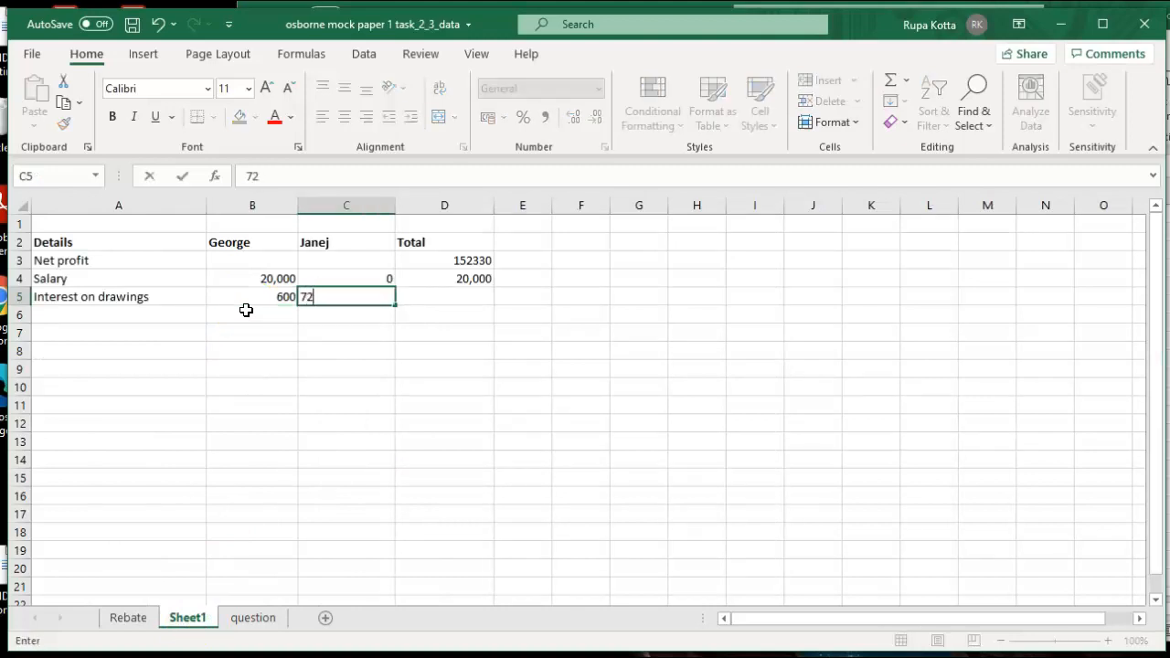
key("Tab")
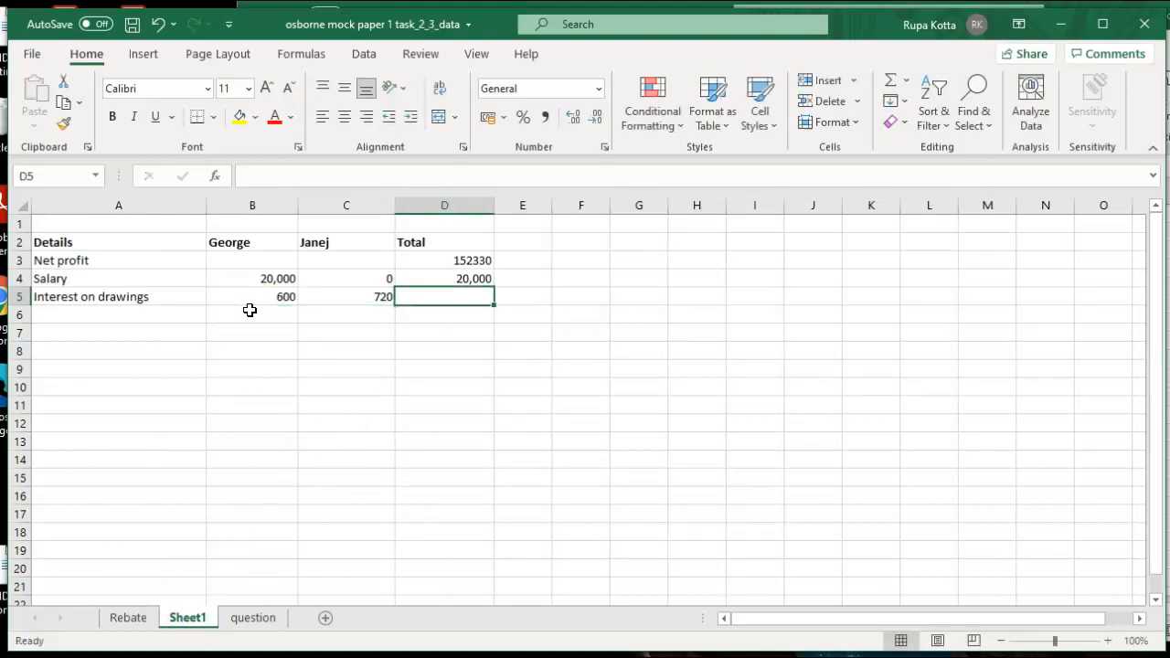
left_click_drag(250, 301, 444, 295)
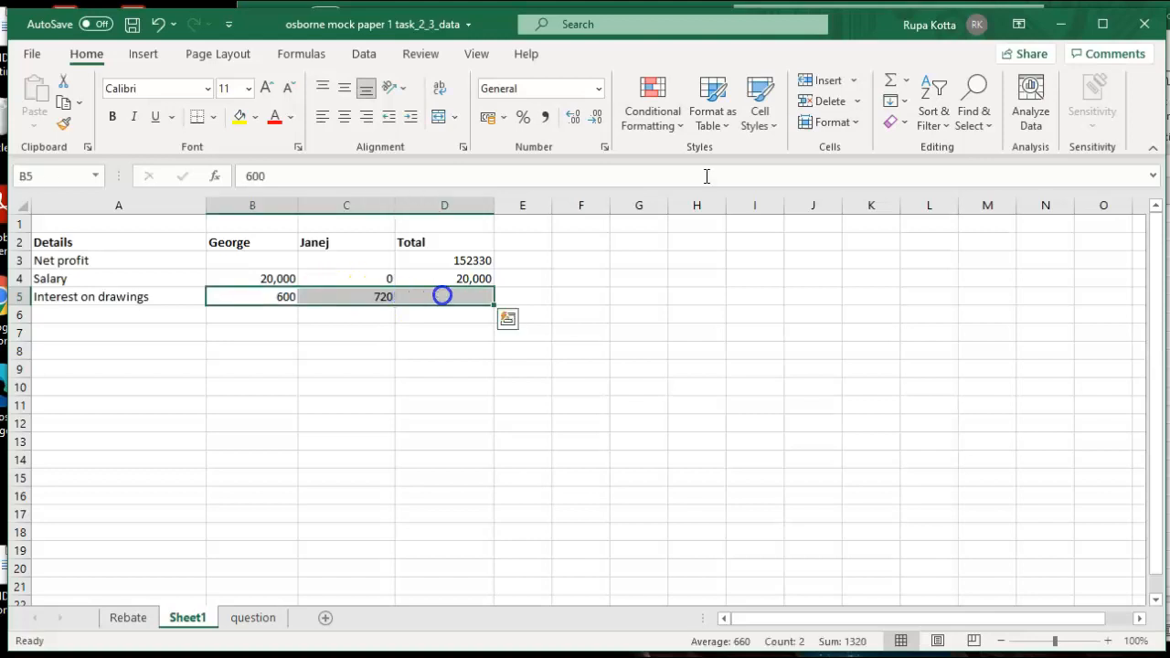
left_click(889, 84)
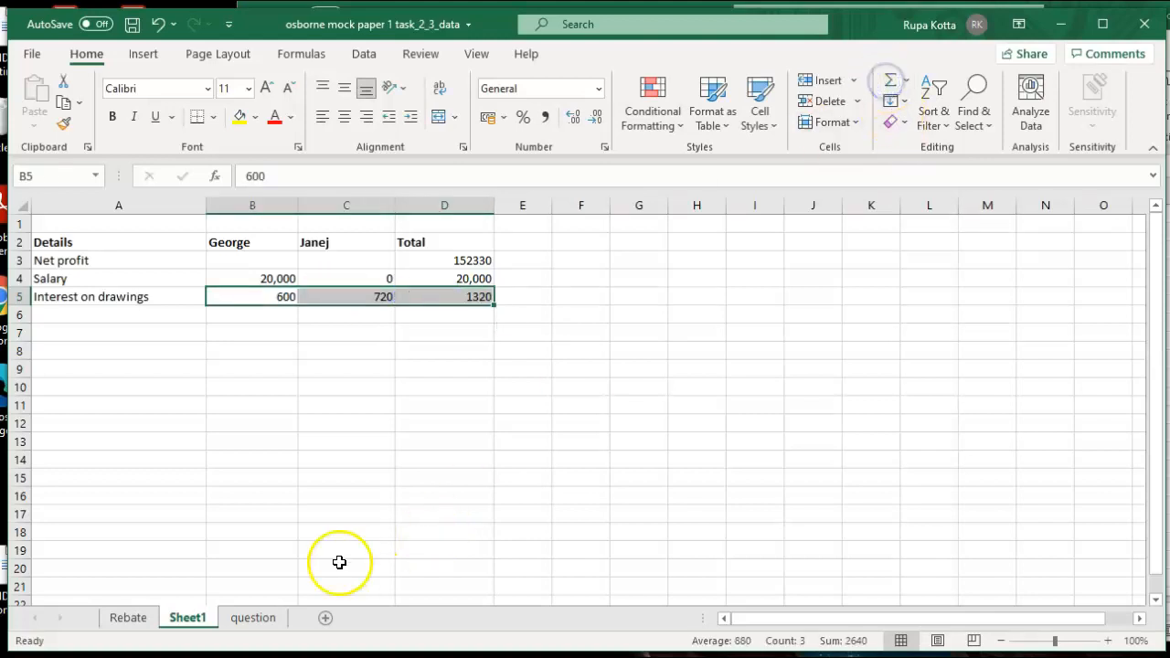
Check the residual profit information on the question sheet, then enter the row label Residual profit in A6 of Sheet1.
left_click(253, 619)
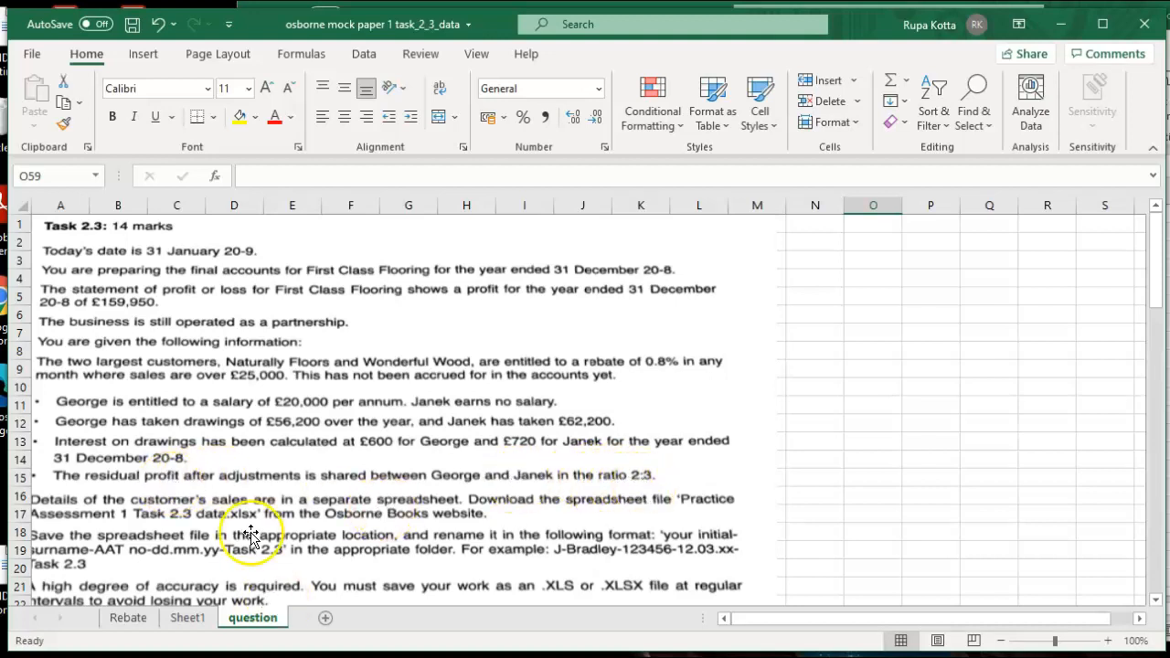
left_click(187, 619)
left_click(472, 387)
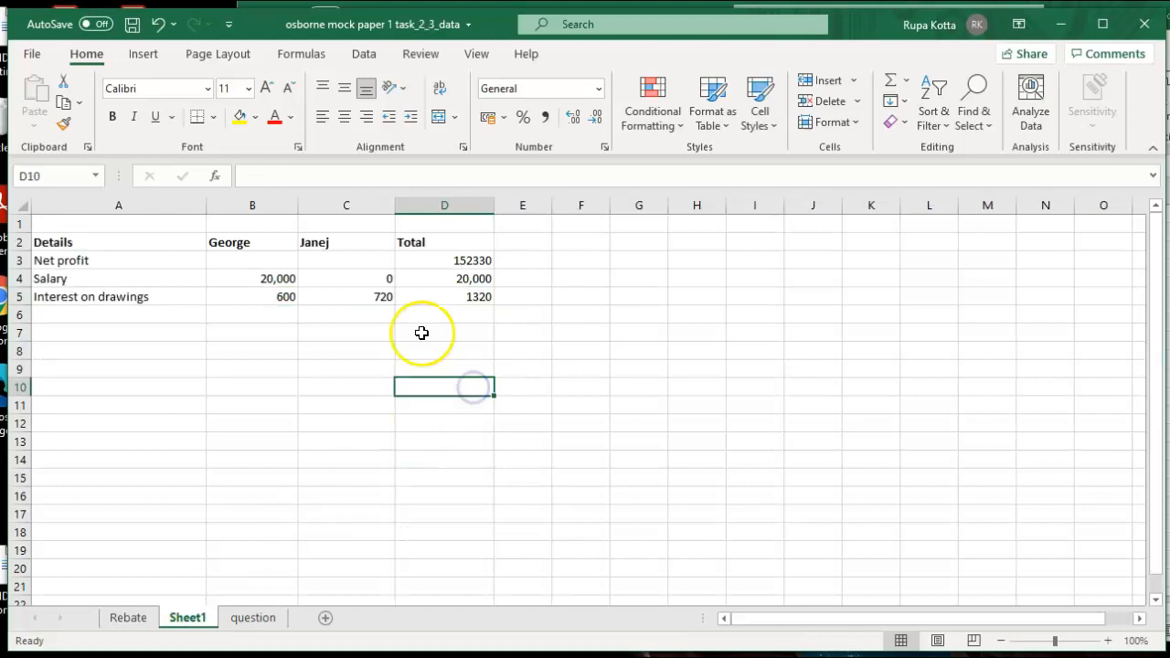
left_click(147, 318)
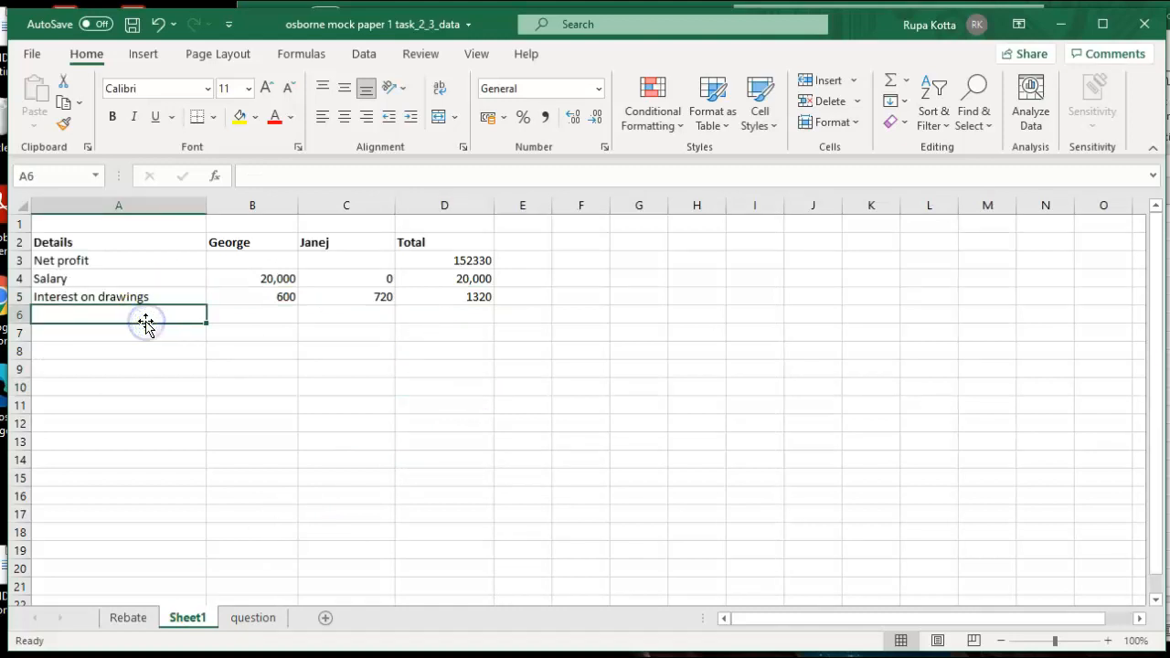
type("Residual profit")
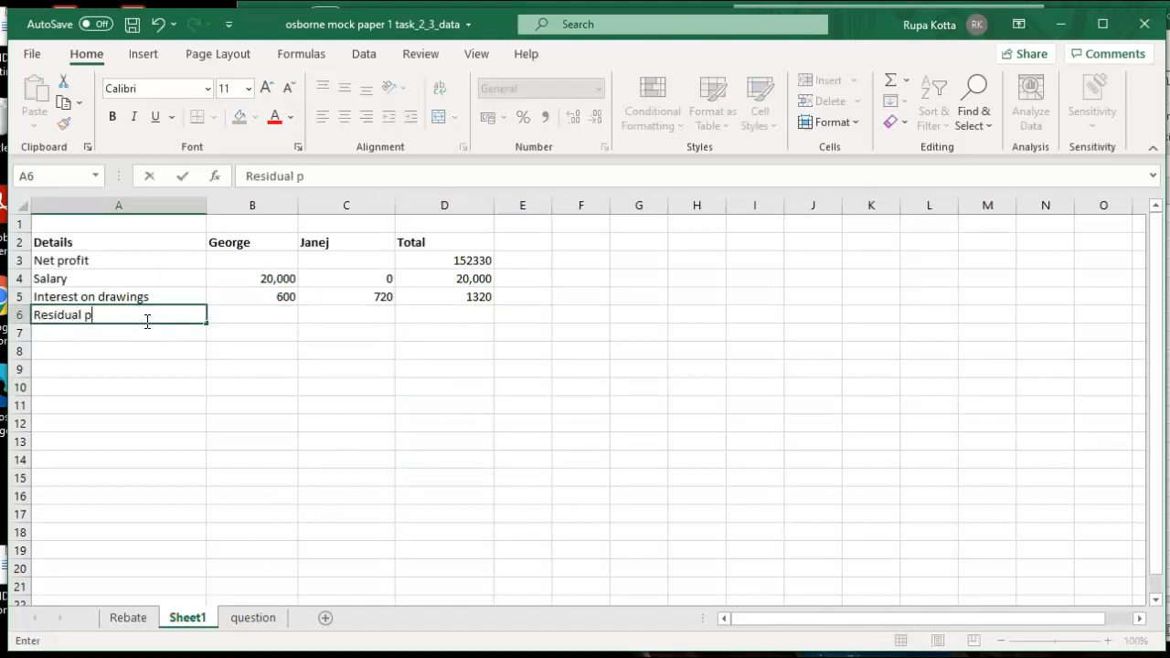
Calculate the total residual profit in D6 with the formula =D3-D4+D5.
left_click(458, 317)
type("=")
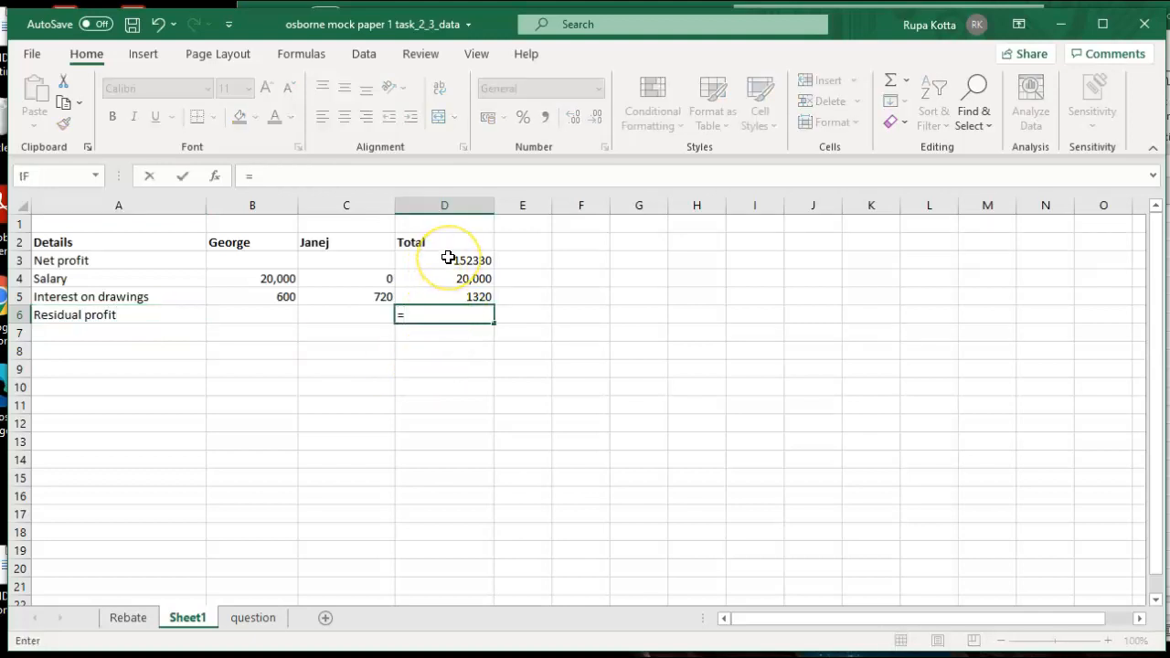
left_click(448, 258)
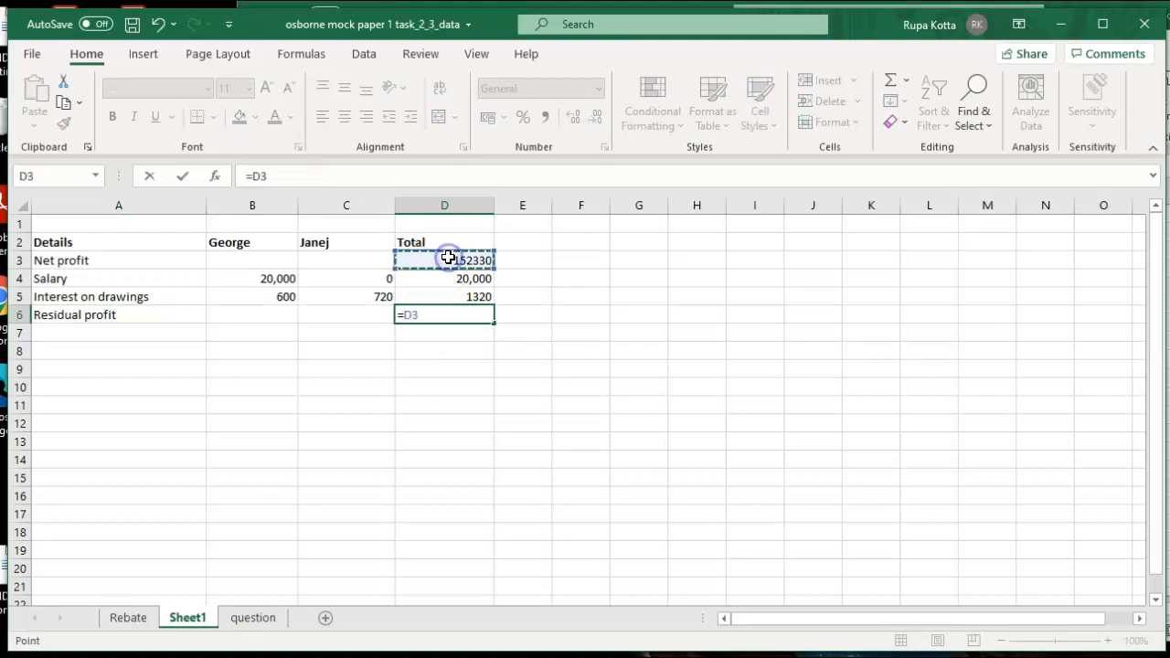
type("-")
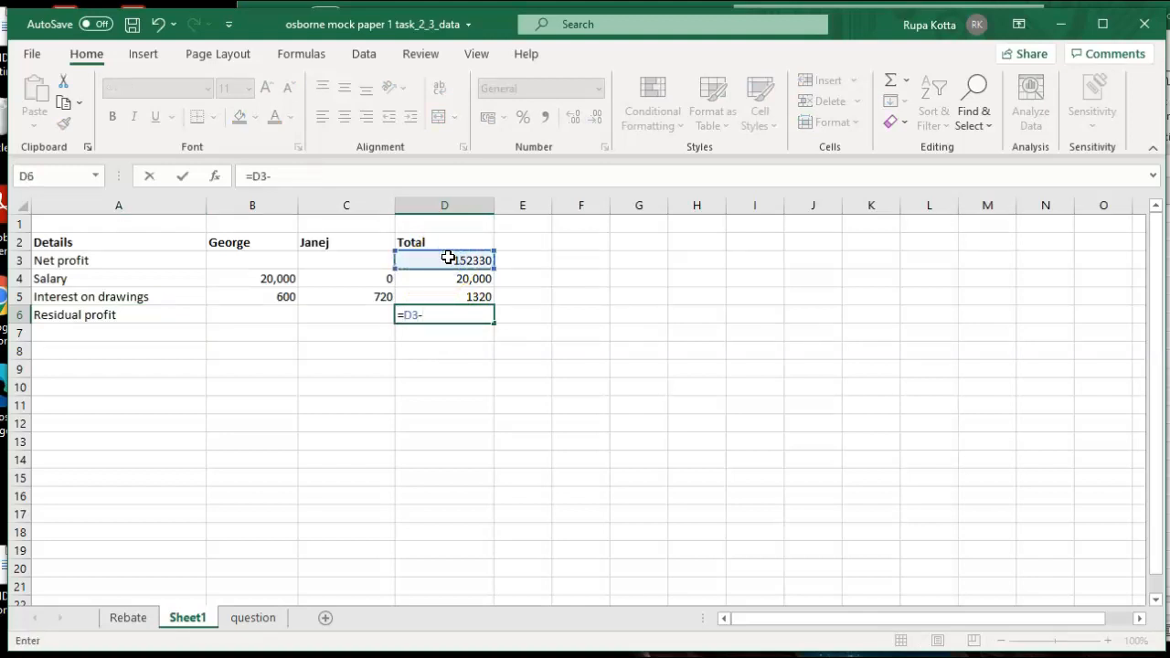
left_click(439, 281)
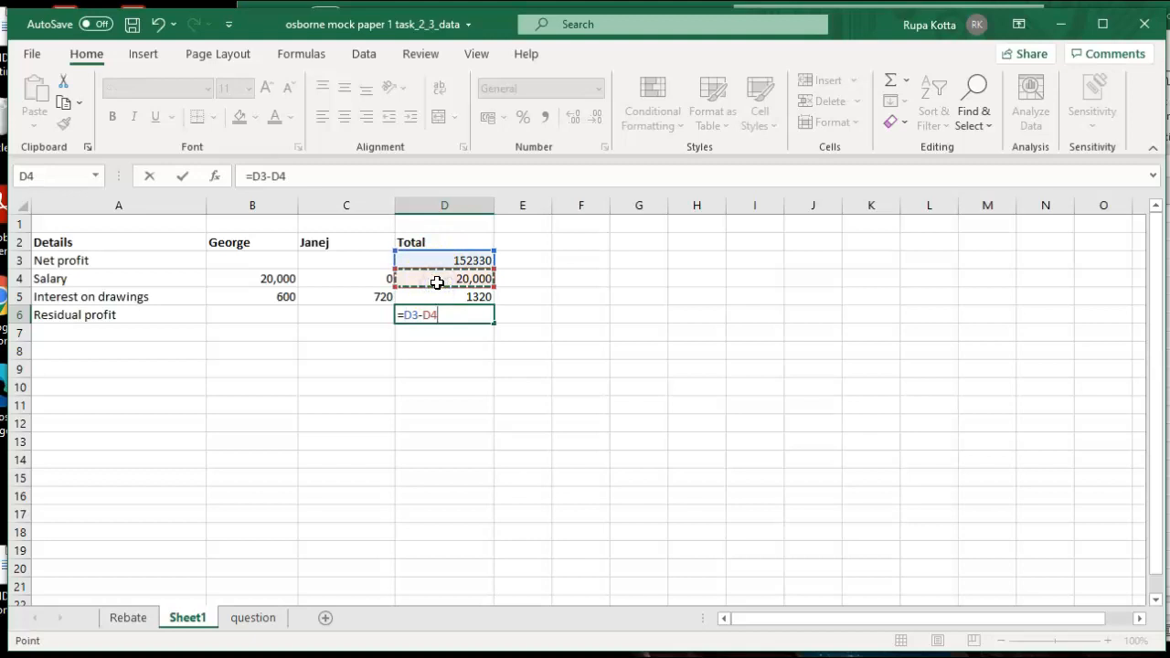
type("+")
left_click(435, 301)
key("Return")
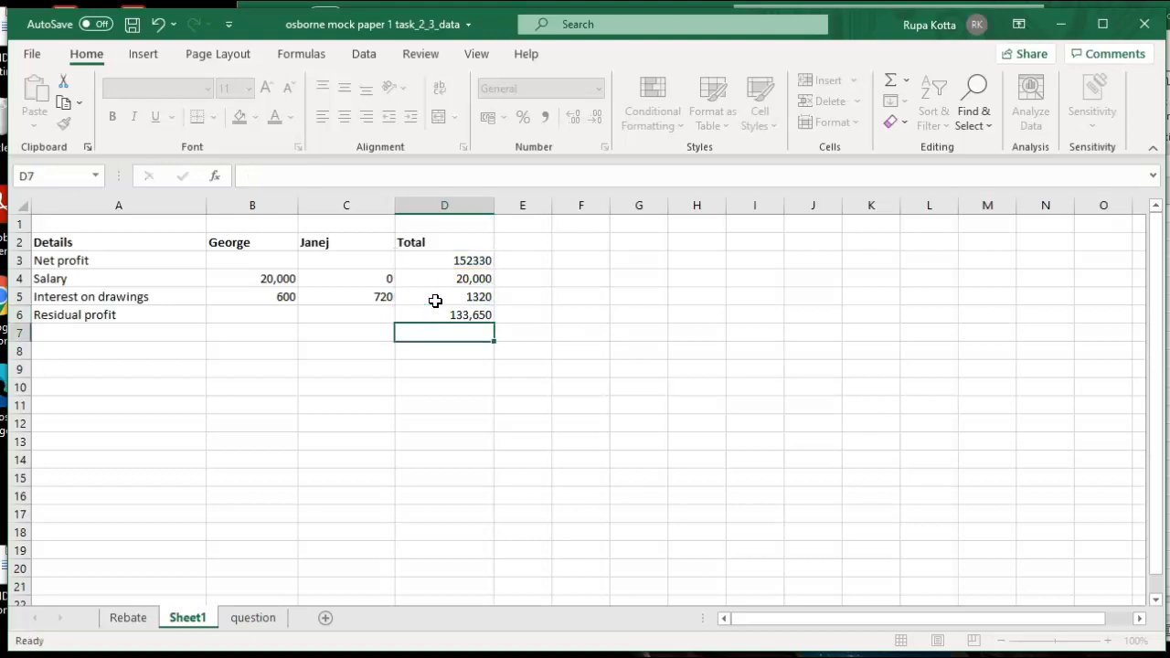
Enter the row label Profit share in A7 and calculate the first partner's share in B7 with the formula =D6*2/5.
left_click(462, 427)
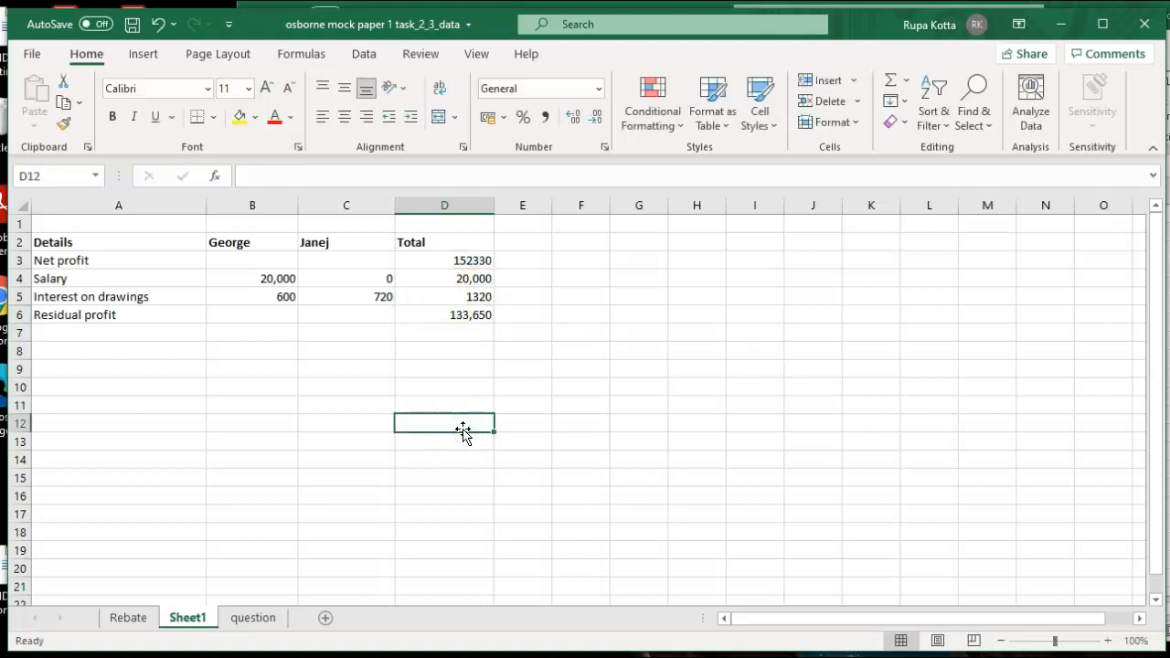
left_click(130, 333)
type("Profit share")
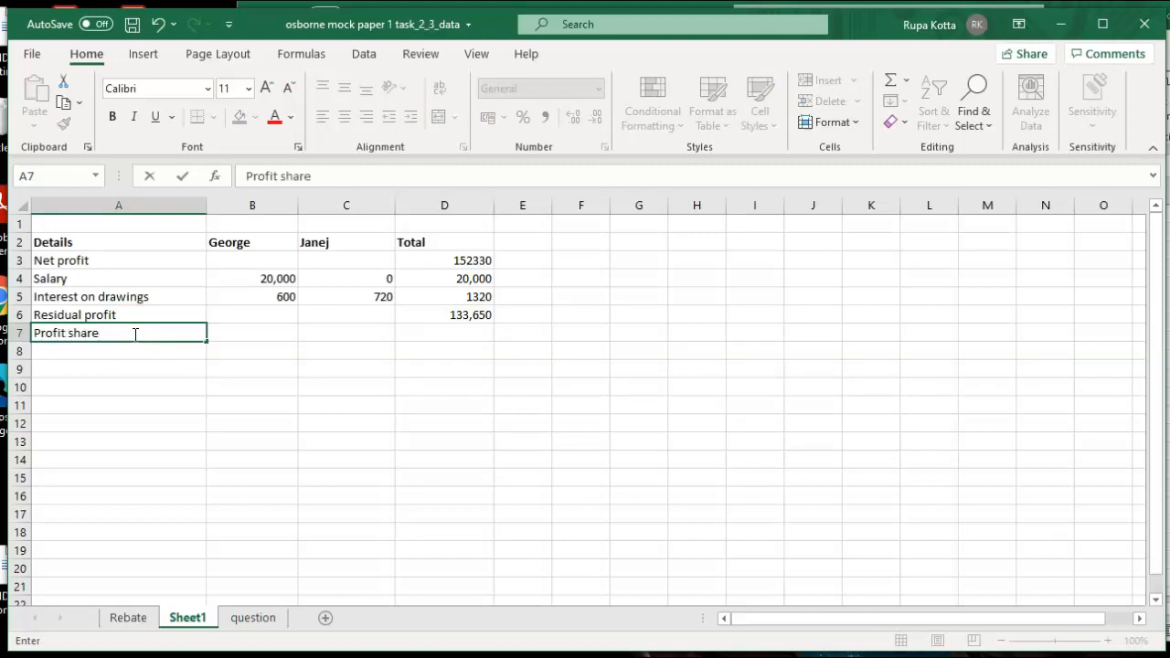
left_click(244, 335)
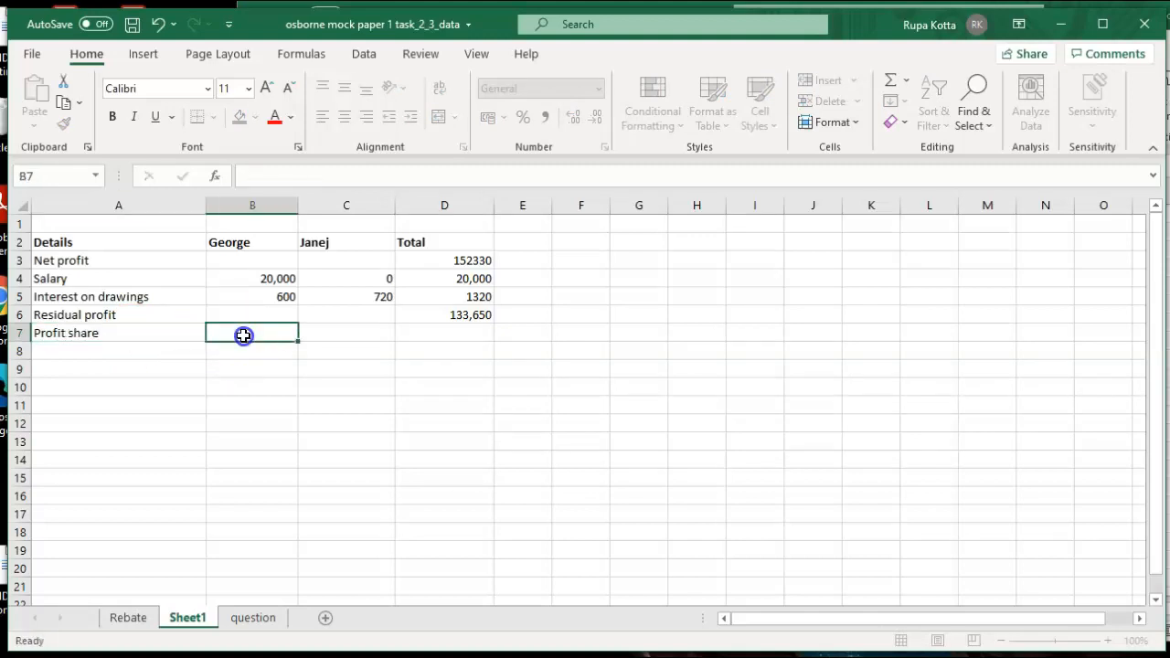
type("=")
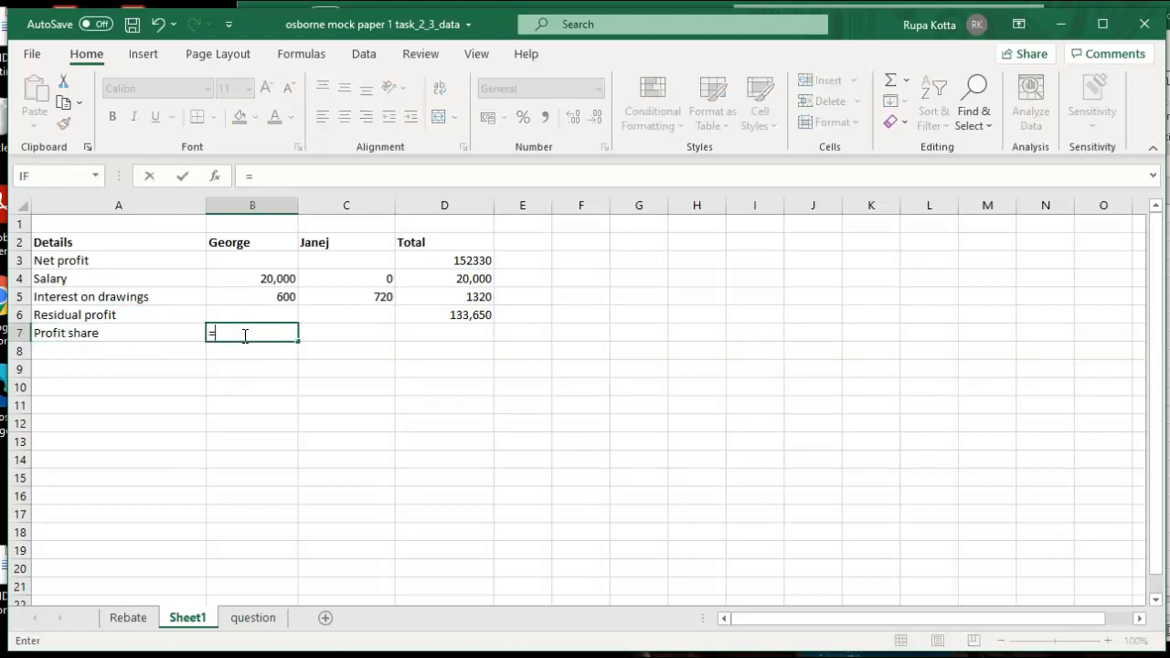
left_click(435, 315)
type("*")
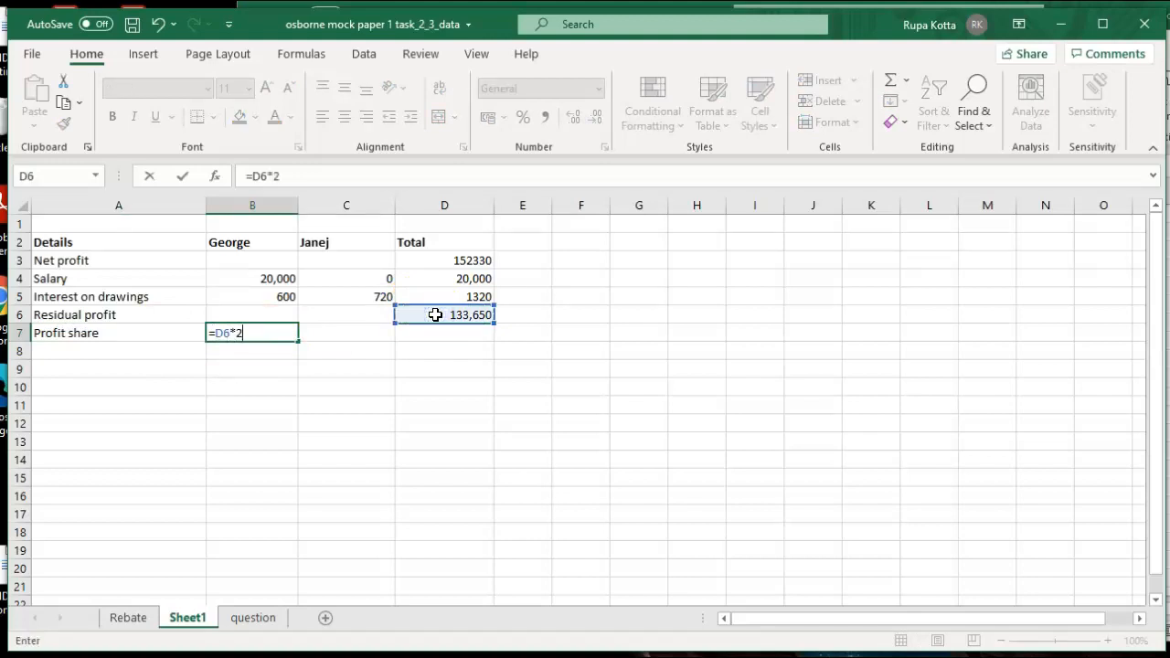
type("2/5")
key("Return")
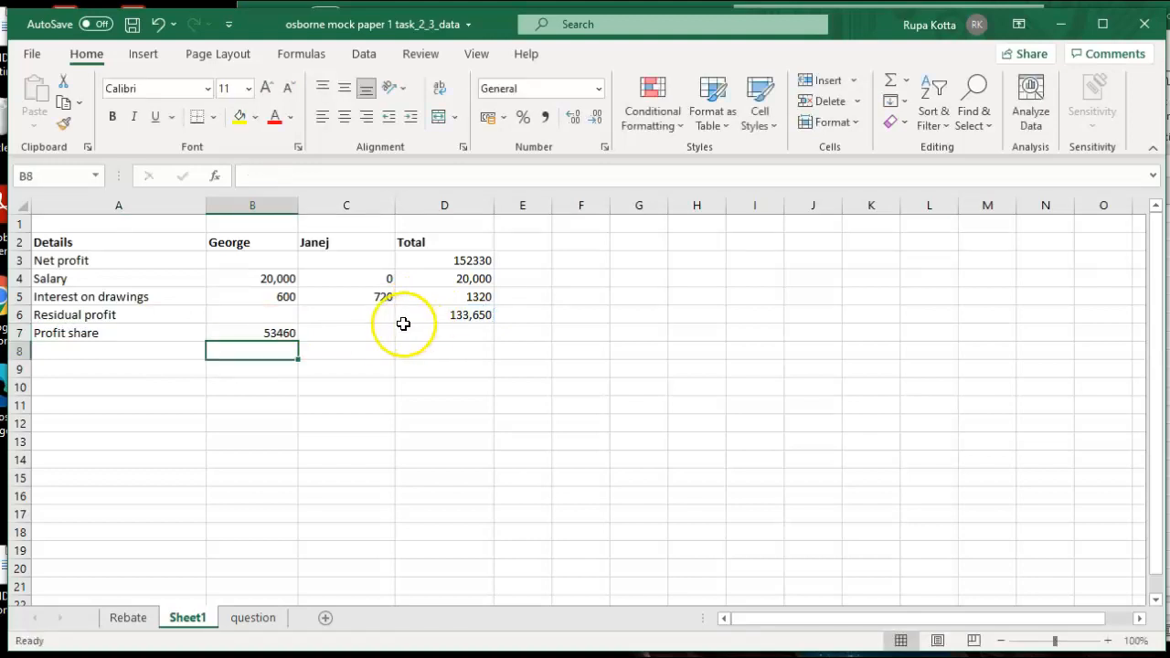
Calculate the second partner's profit share in C7 with =D6*3/5, and total the profit share row in D7 with AutoSum.
left_click(376, 335)
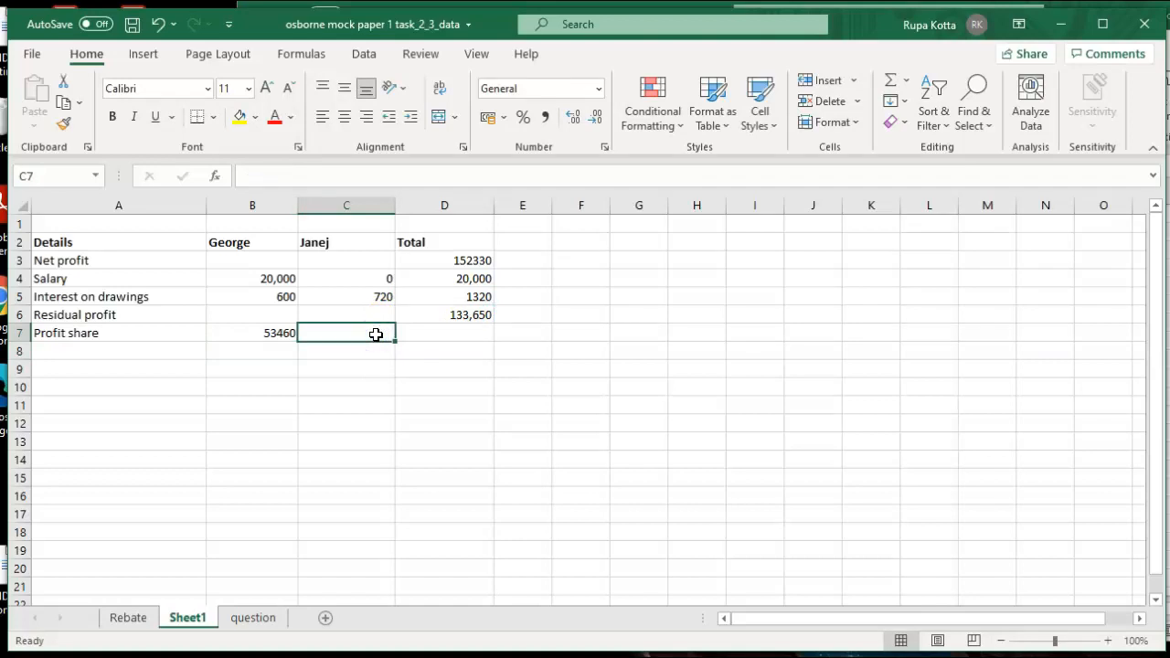
type("=")
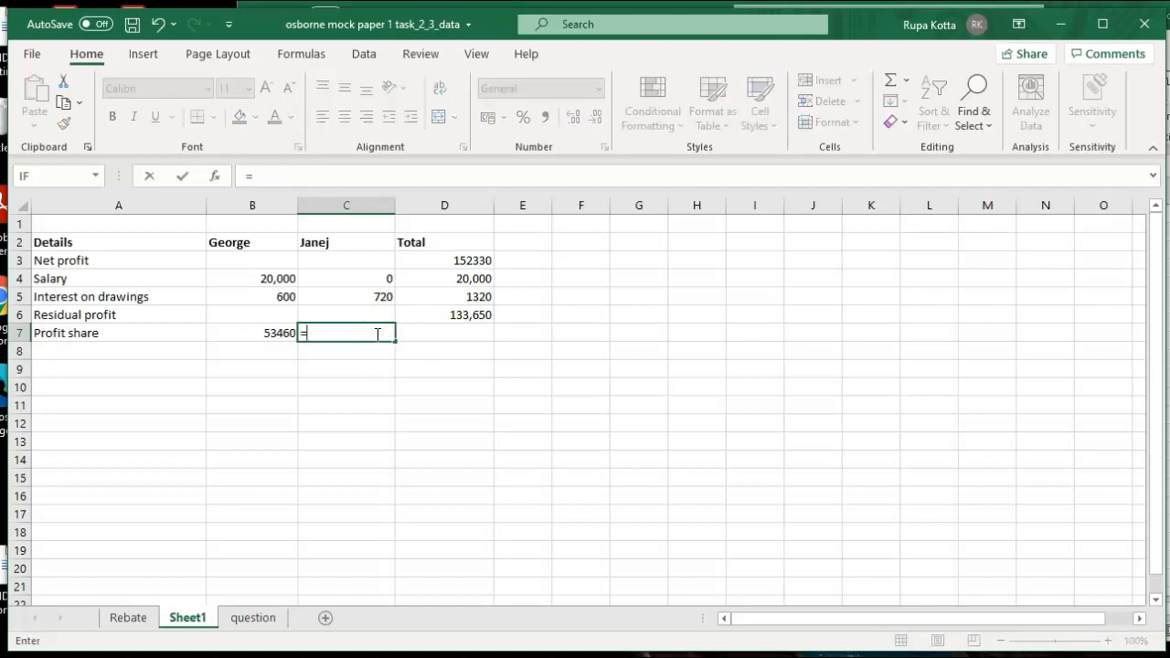
left_click(429, 319)
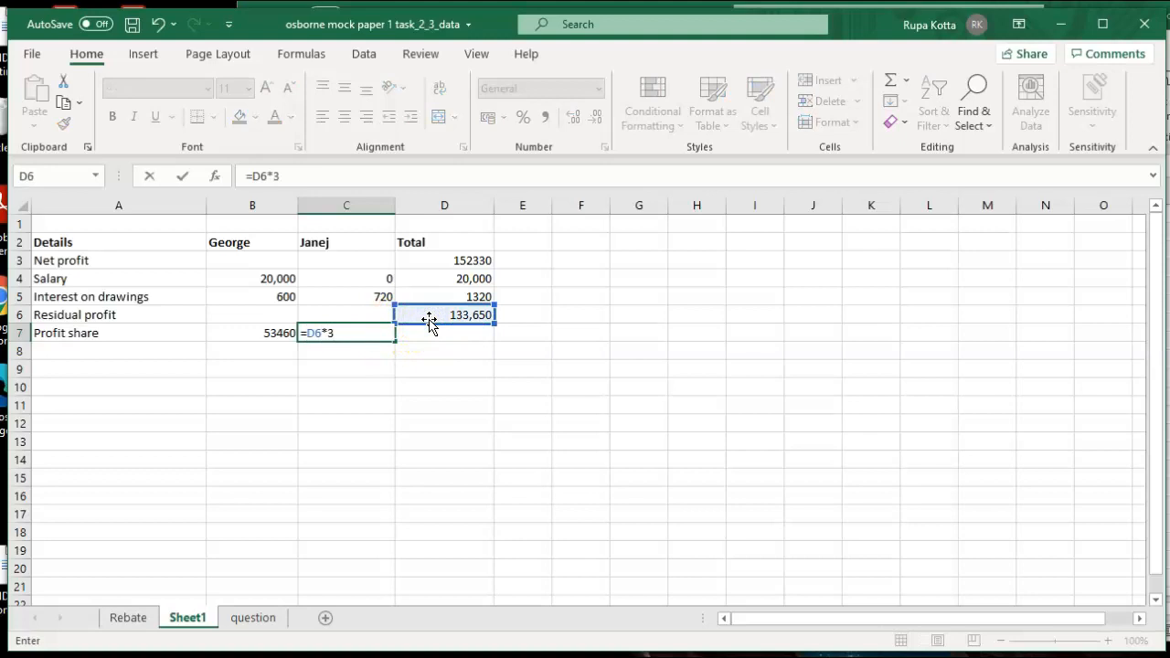
key("Return")
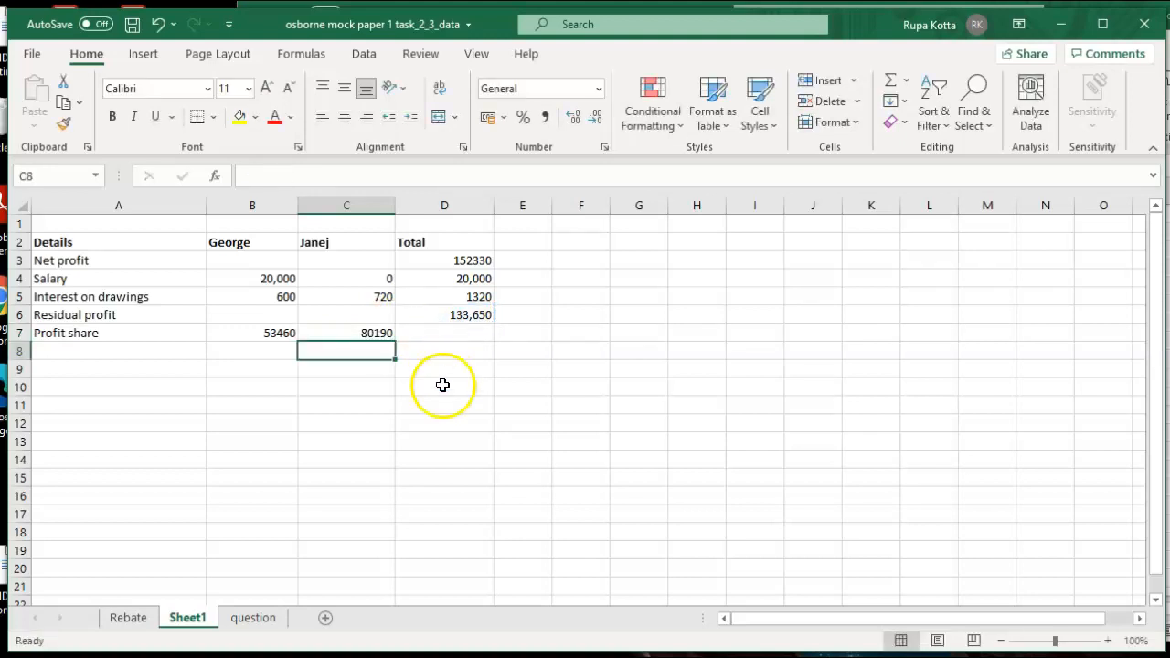
left_click_drag(260, 327, 429, 335)
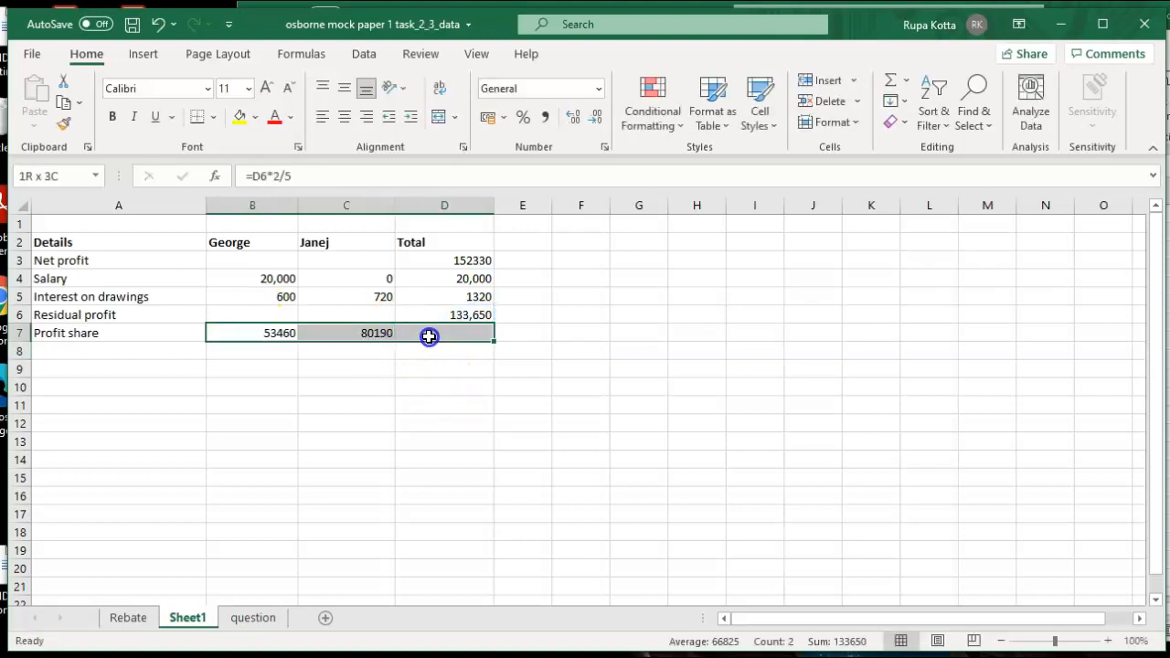
left_click(890, 81)
left_click(510, 468)
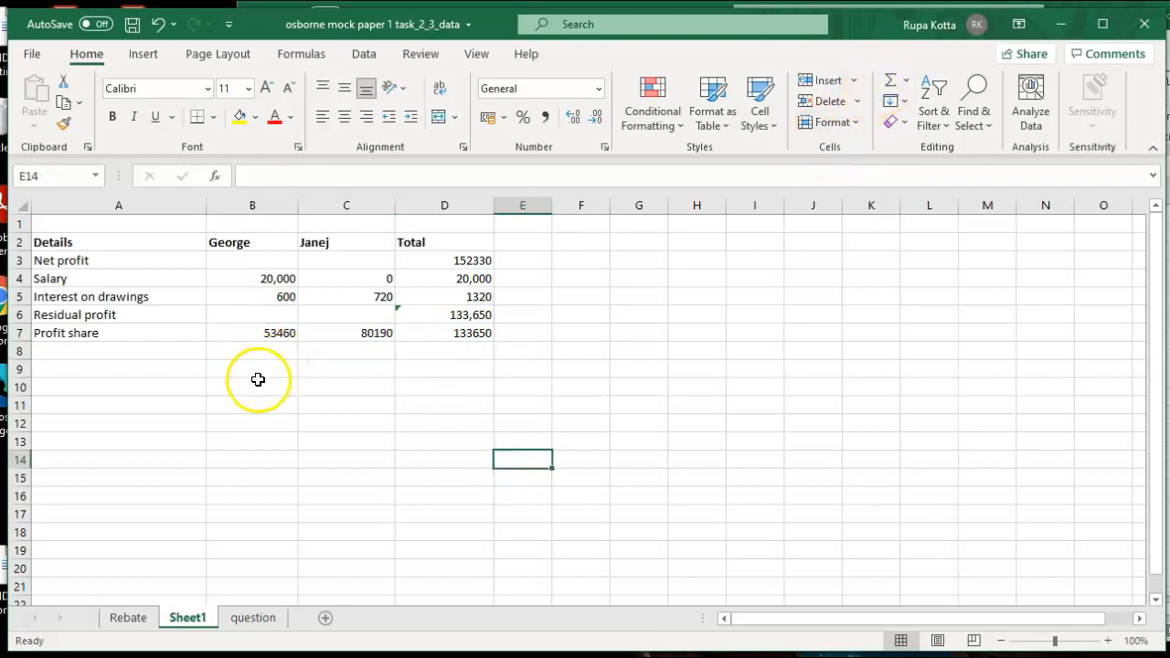
Calculate the first partner's total distribution in B8 with the formula =B4-B5+B7.
left_click(263, 275)
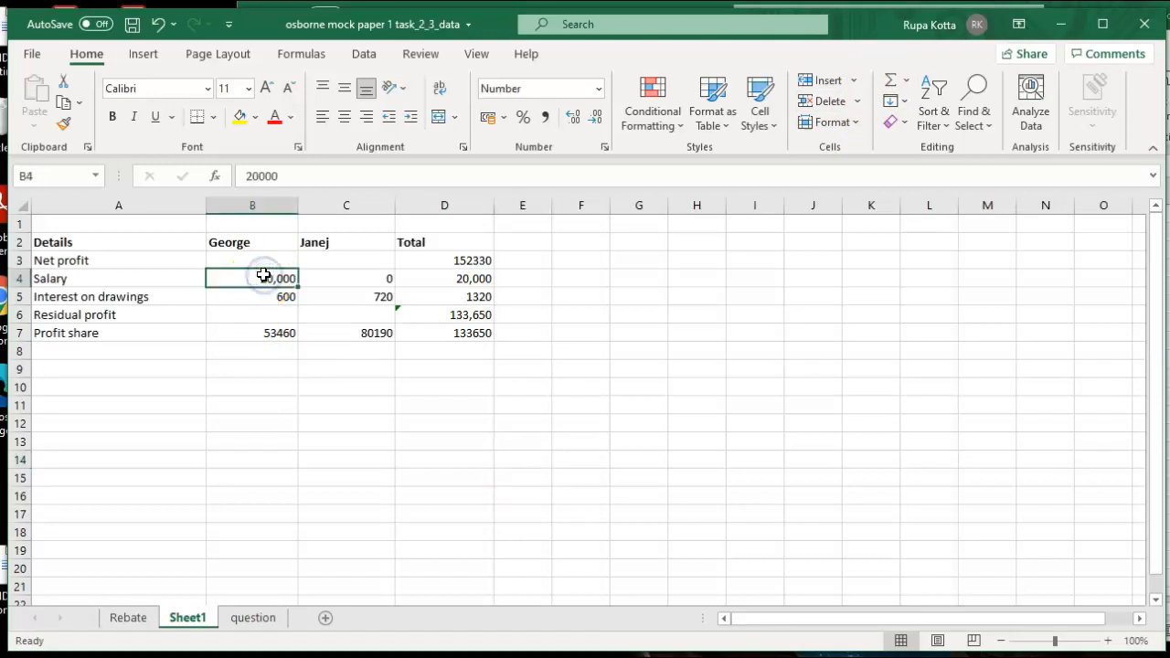
left_click(262, 353)
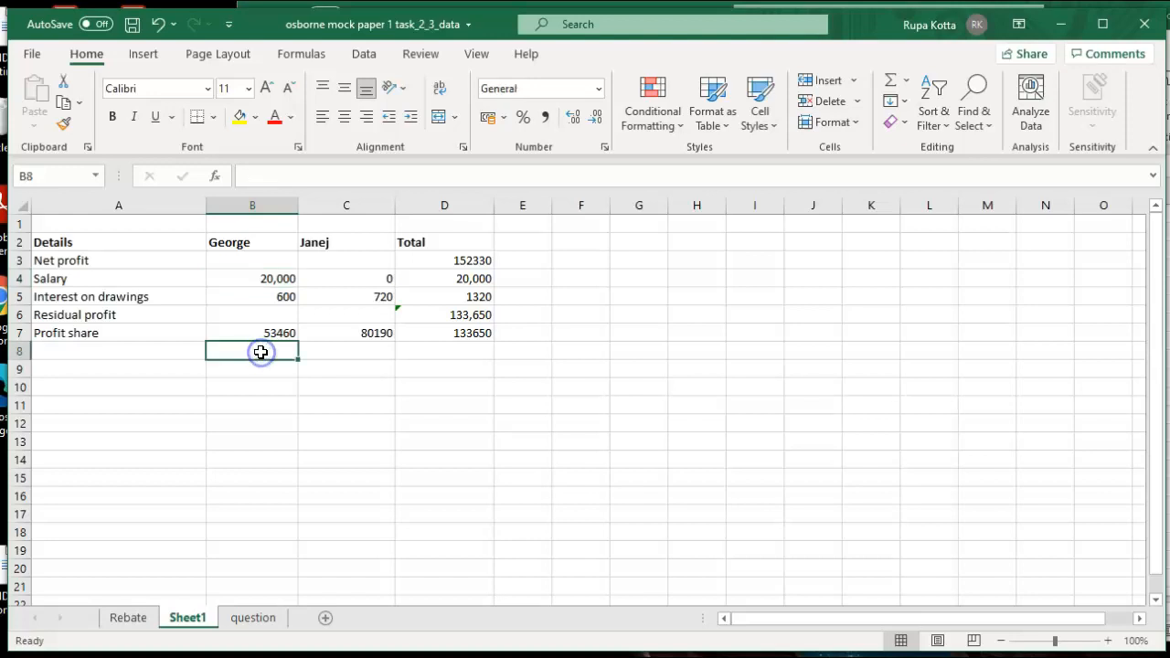
type("=")
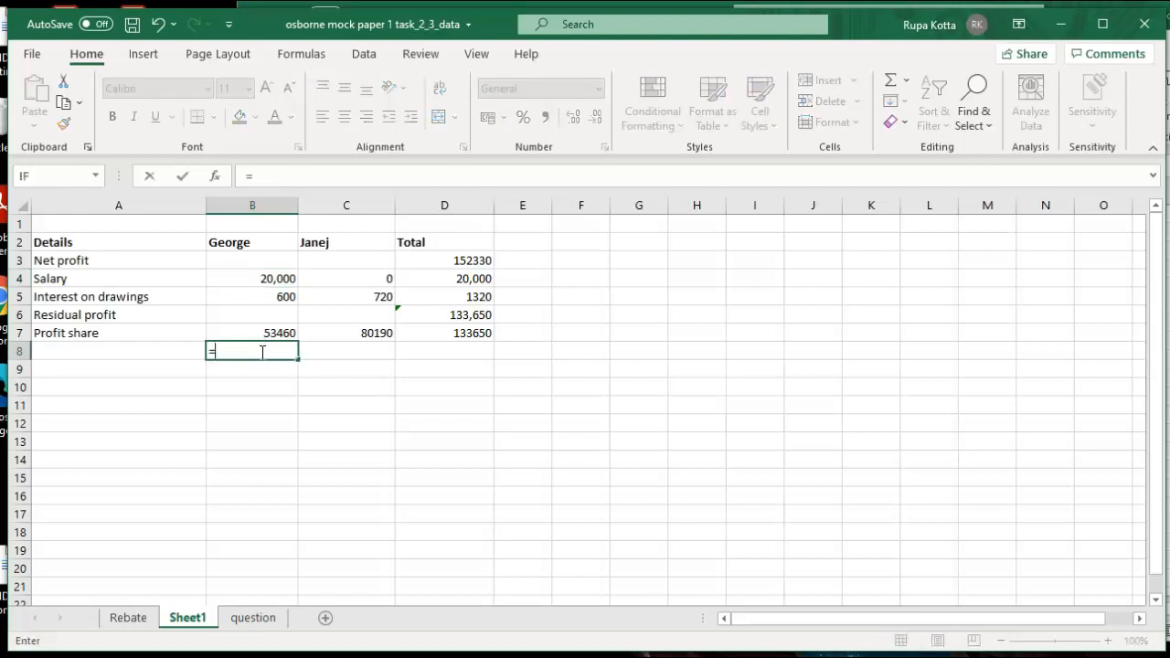
left_click(250, 279)
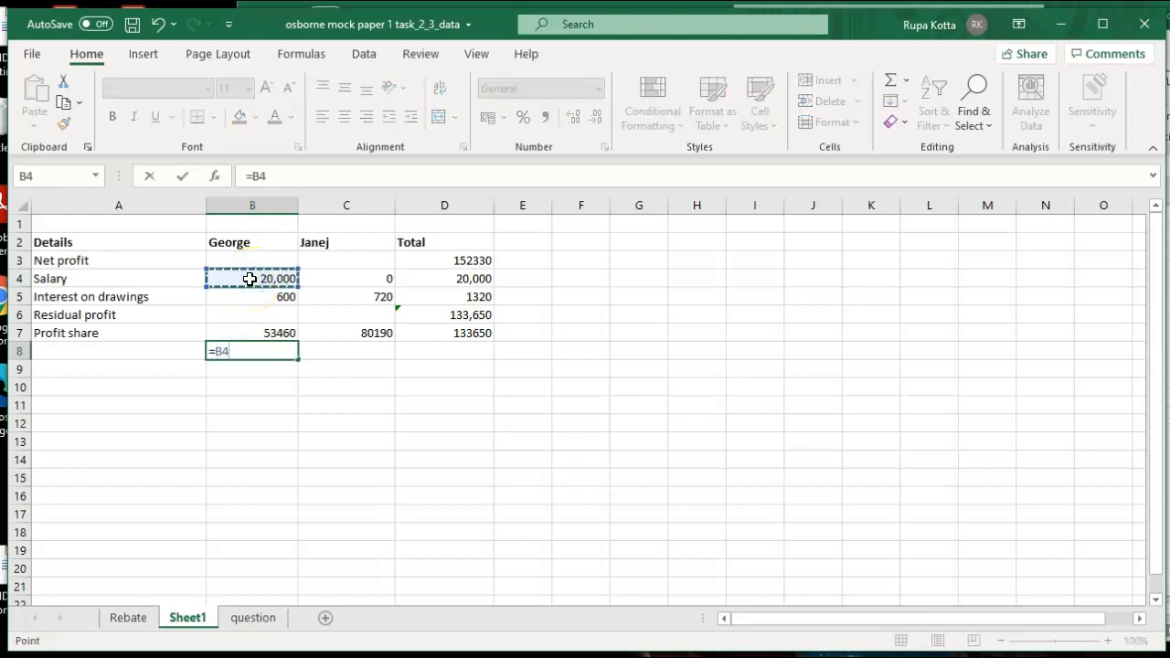
type("-")
left_click(243, 299)
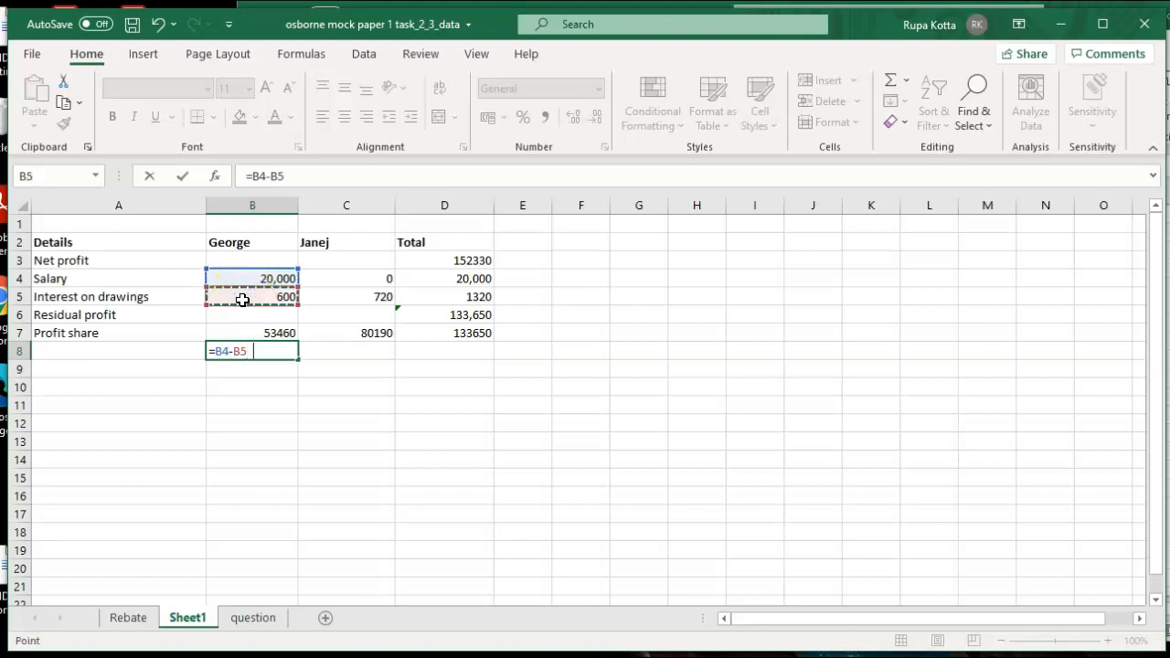
type("+")
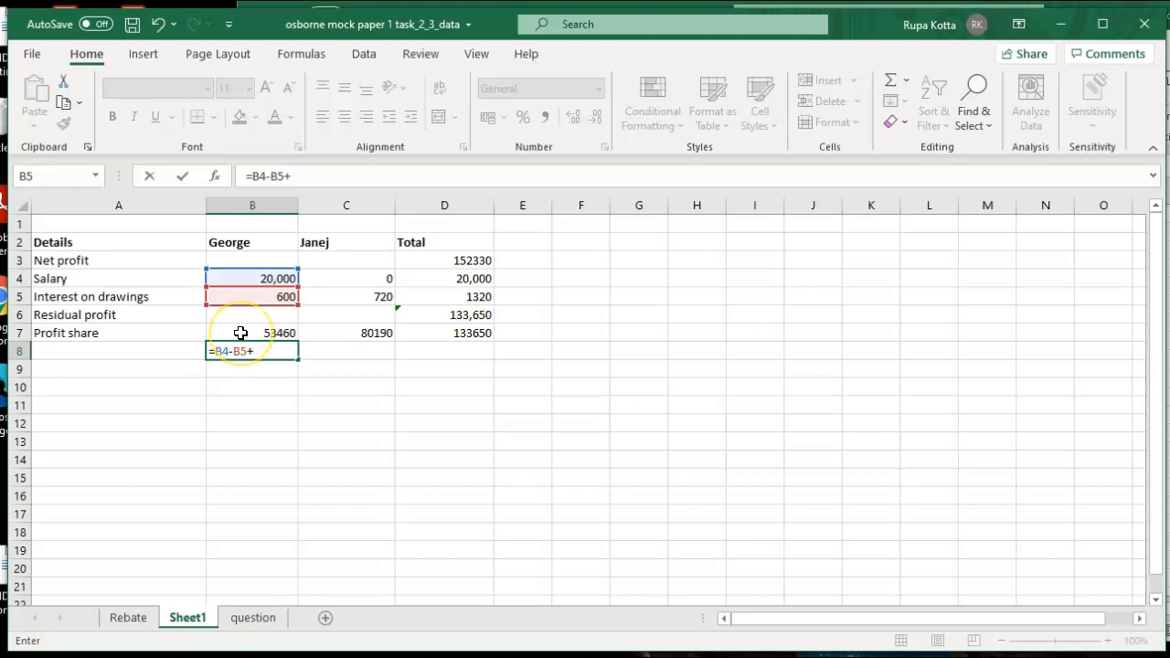
left_click(241, 333)
key("Return")
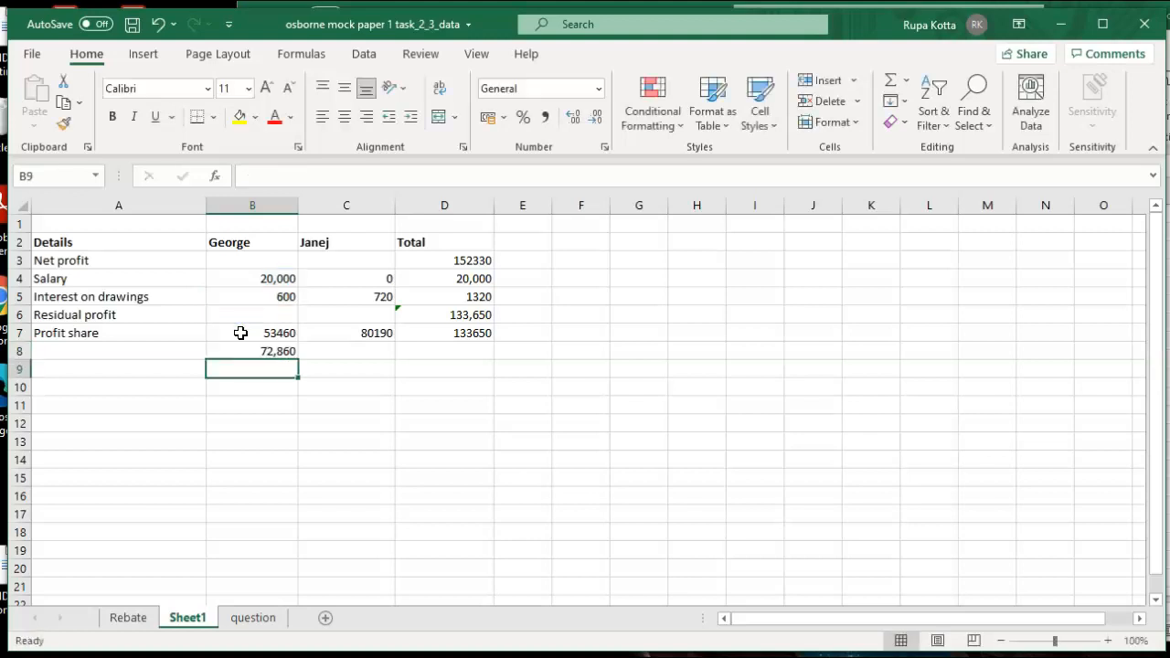
Fill the total distribution formula from B8 across to C8 for the second partner.
left_click(249, 353)
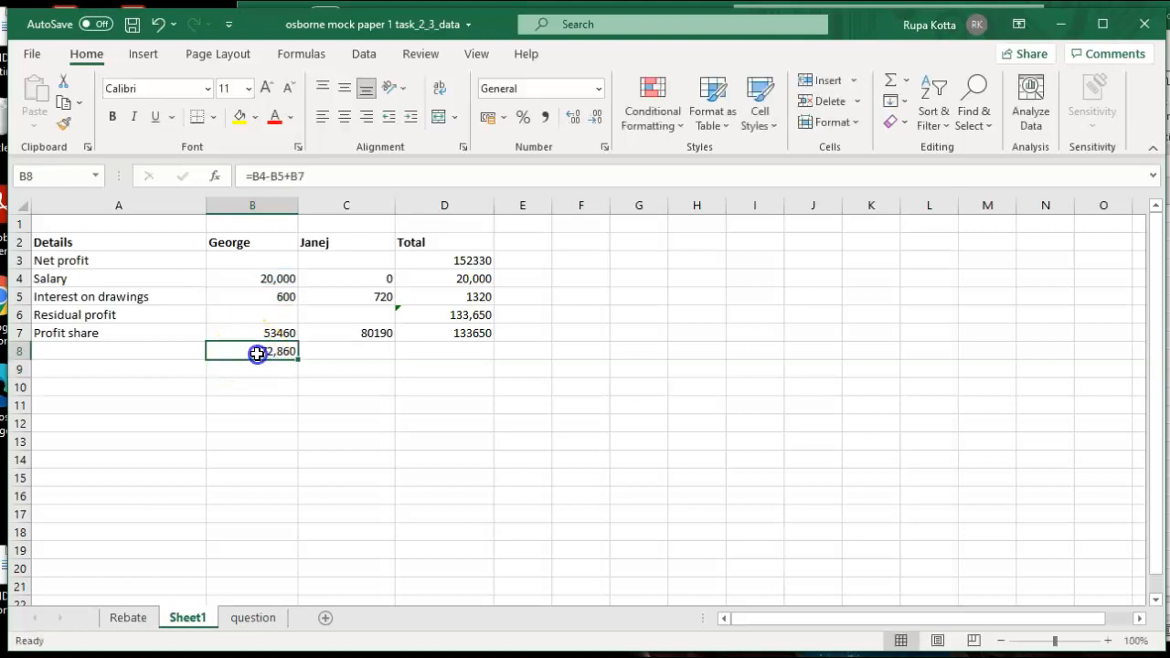
left_click_drag(300, 361, 366, 358)
left_click(364, 423)
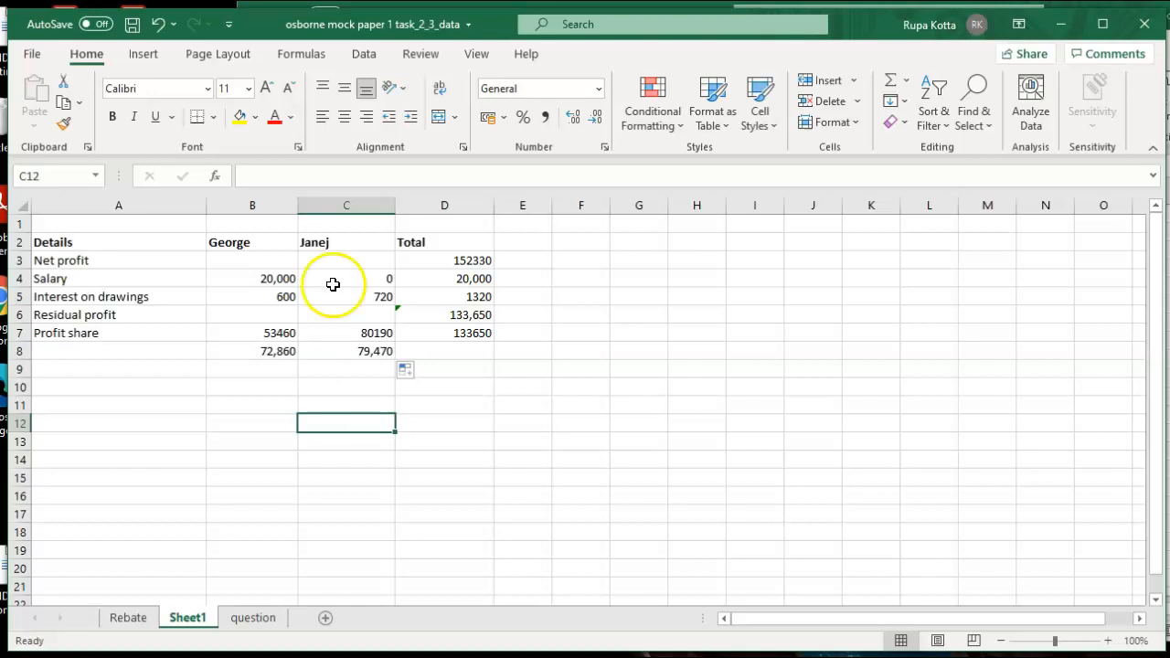
Correct the last letter of the second partner's name in the C2 heading to k.
left_click(347, 241)
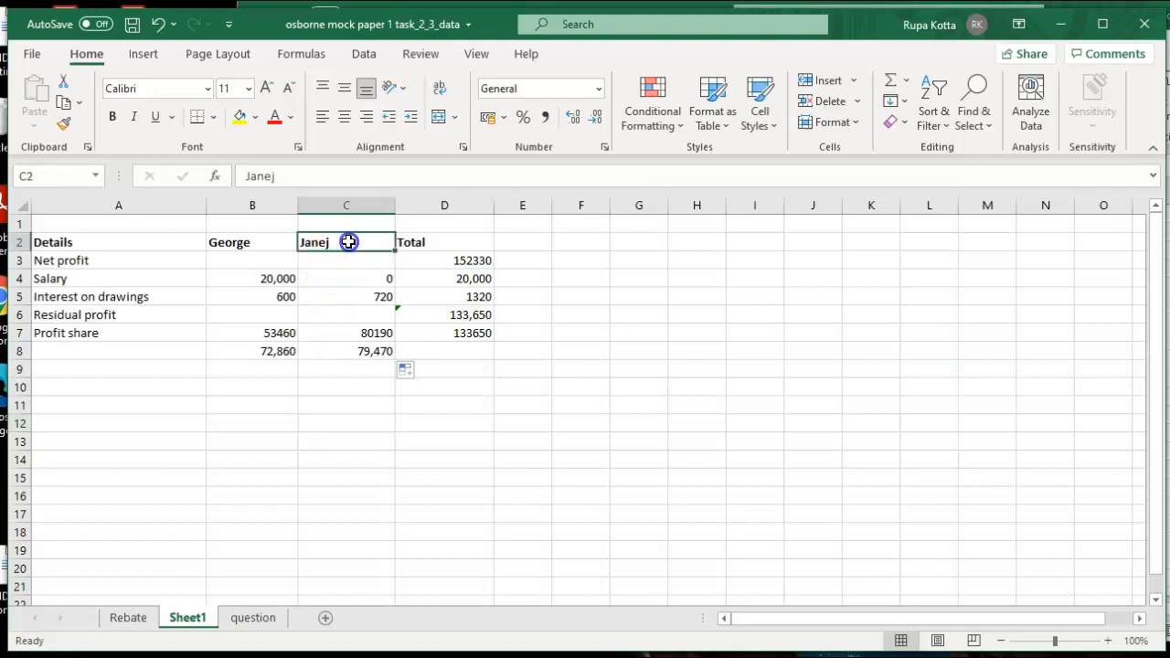
left_click(311, 175)
key("BackSpace")
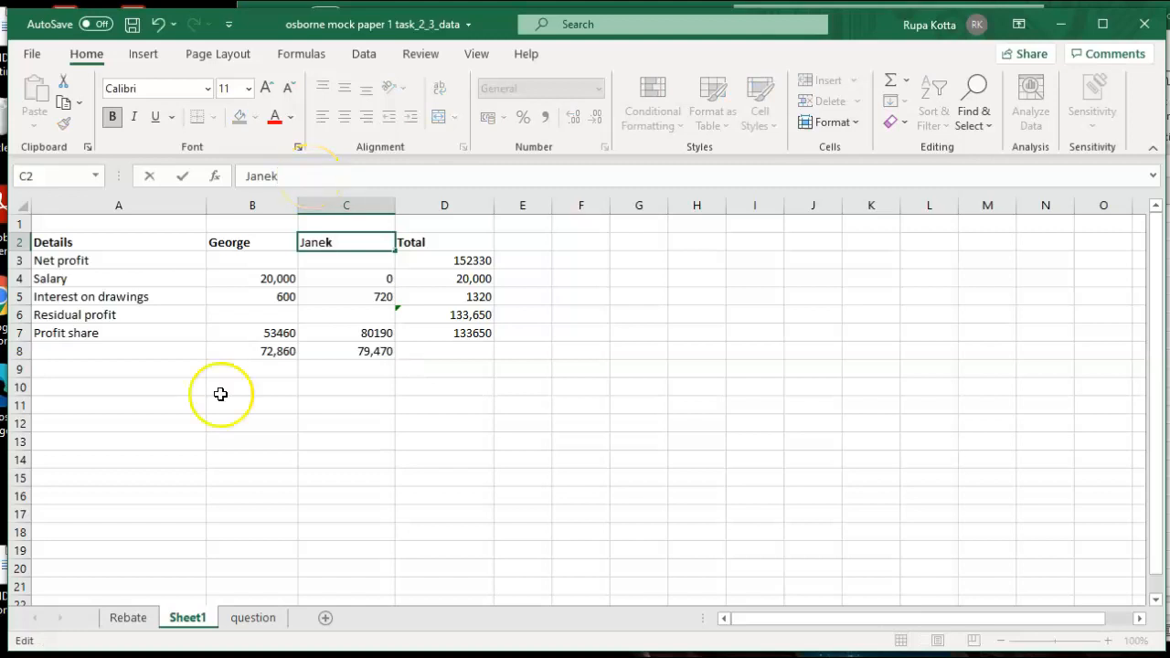
Check the formatting requirements on the question sheet, then format B3:D8 on Sheet1 as Currency with 0 decimal places and the £ symbol.
left_click(251, 619)
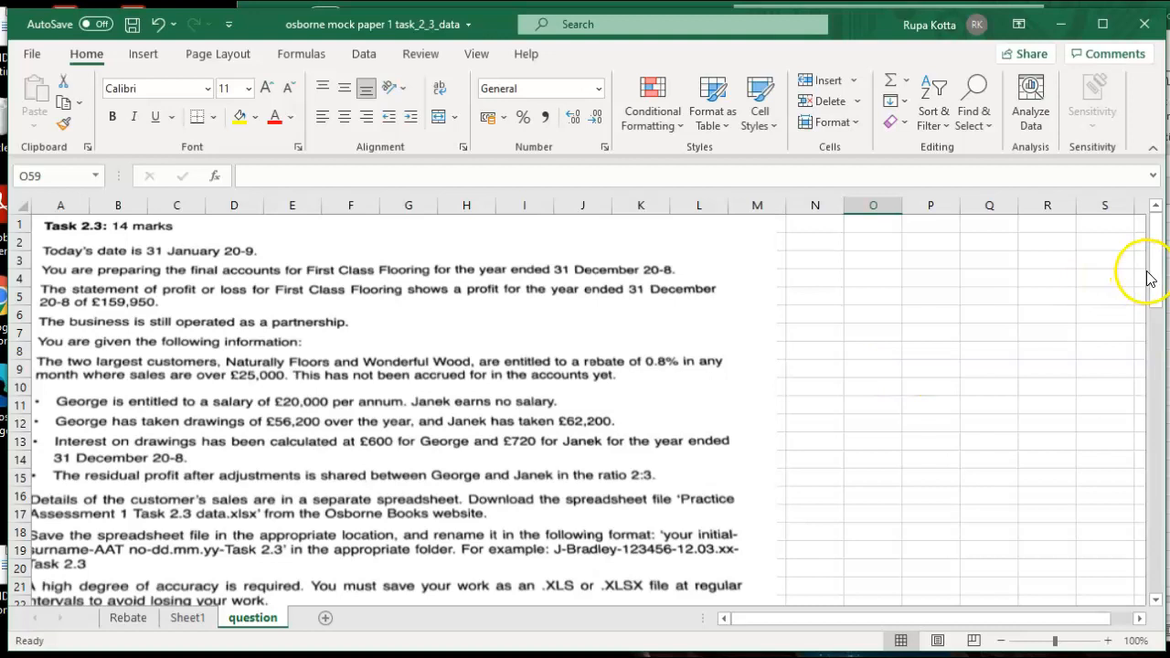
left_click_drag(1157, 269, 1159, 547)
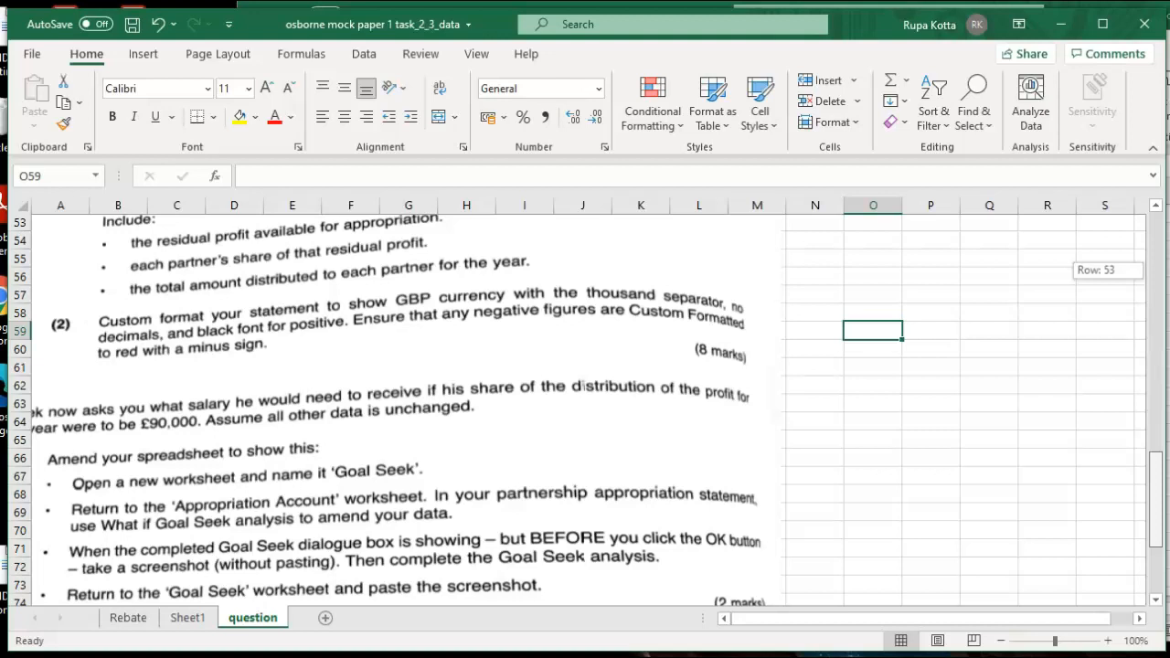
left_click_drag(1159, 547, 1160, 550)
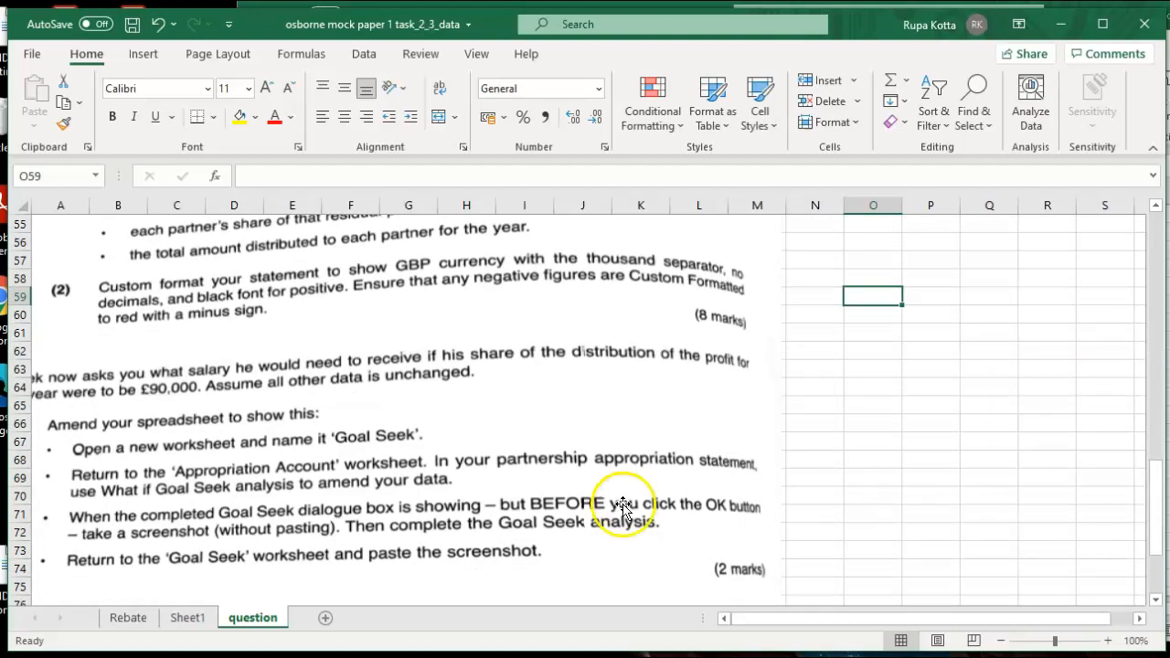
left_click(179, 620)
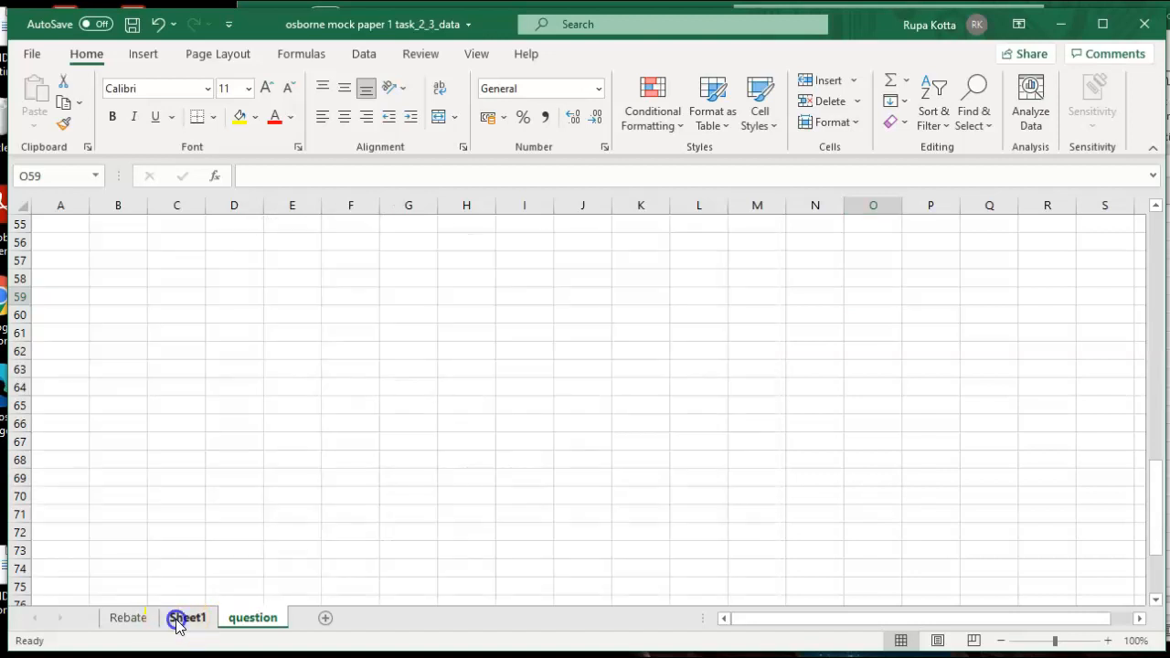
left_click_drag(228, 263, 421, 344)
right_click(420, 344)
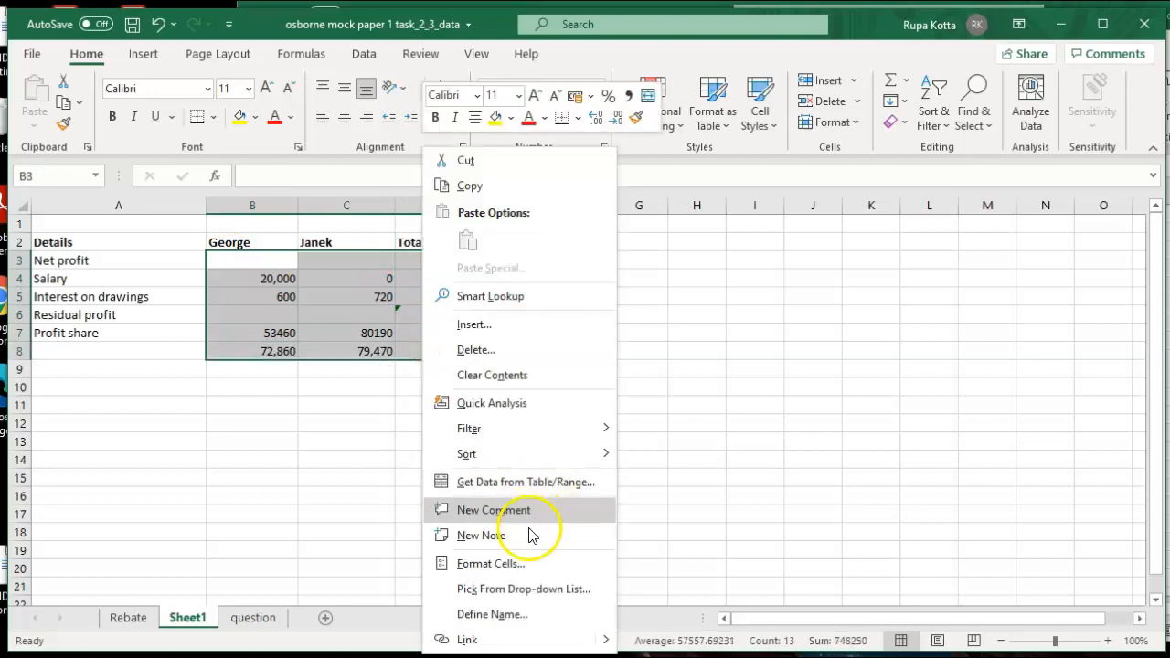
left_click(519, 567)
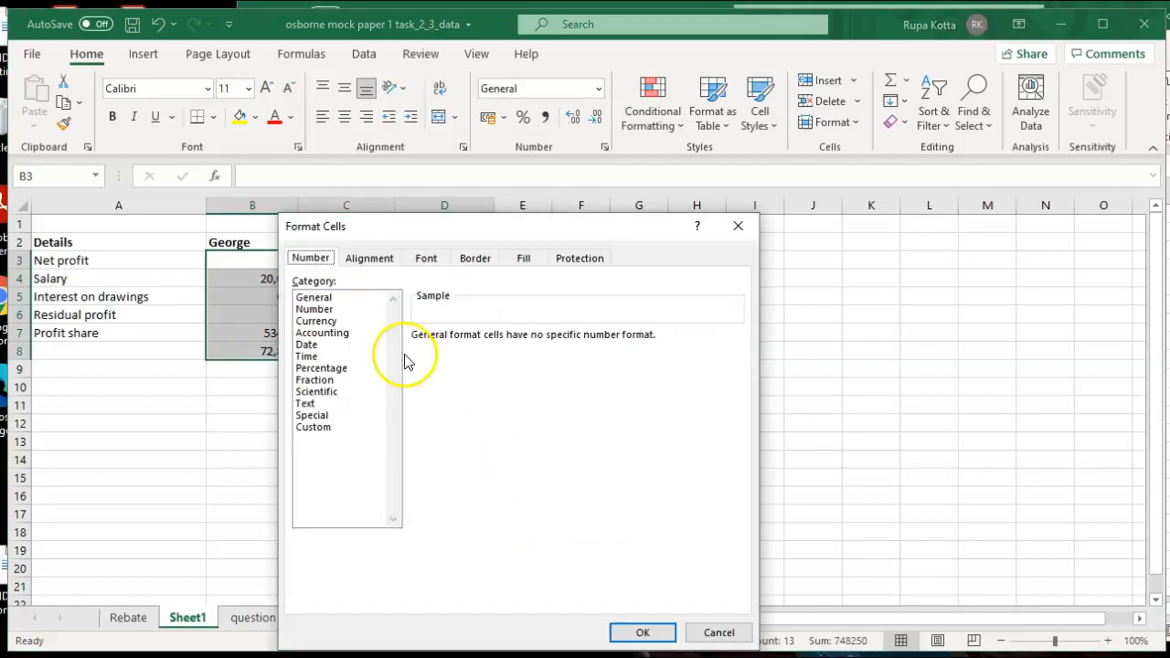
left_click(322, 321)
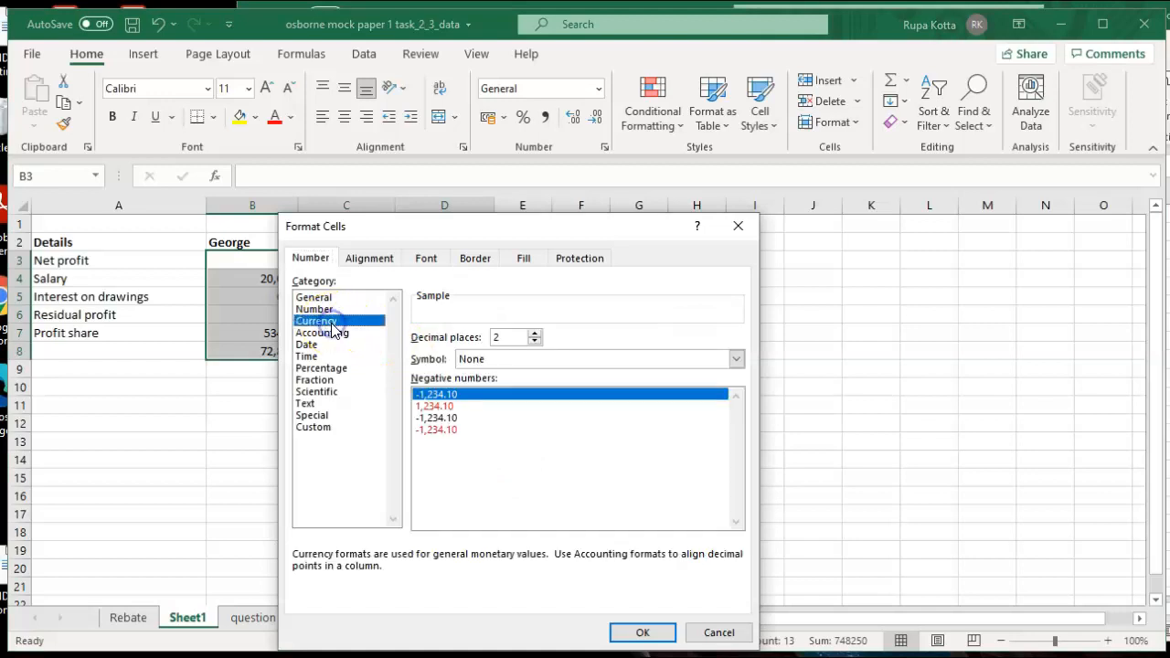
left_click(535, 341)
left_click(535, 342)
left_click(549, 359)
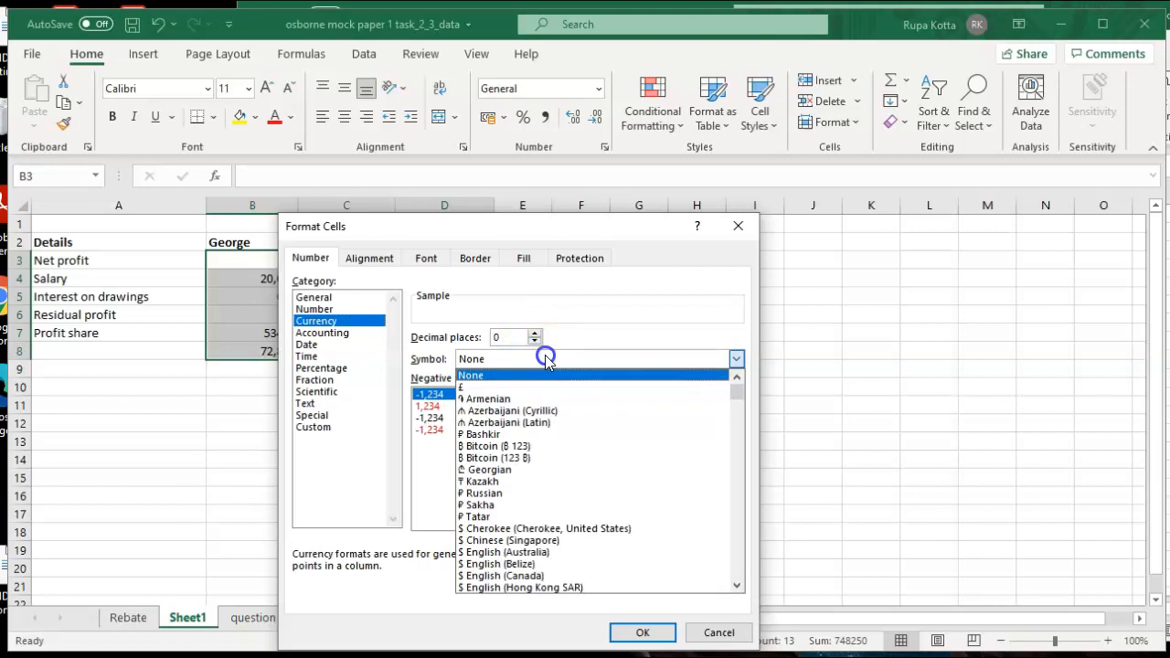
left_click(526, 388)
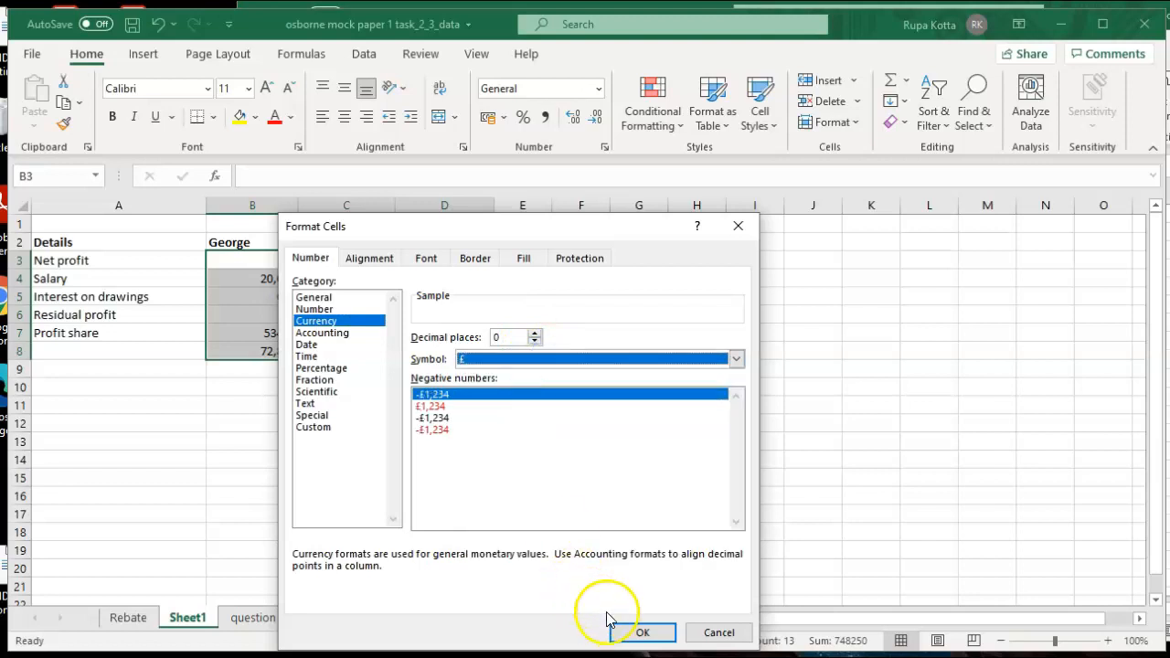
left_click(629, 634)
left_click(627, 498)
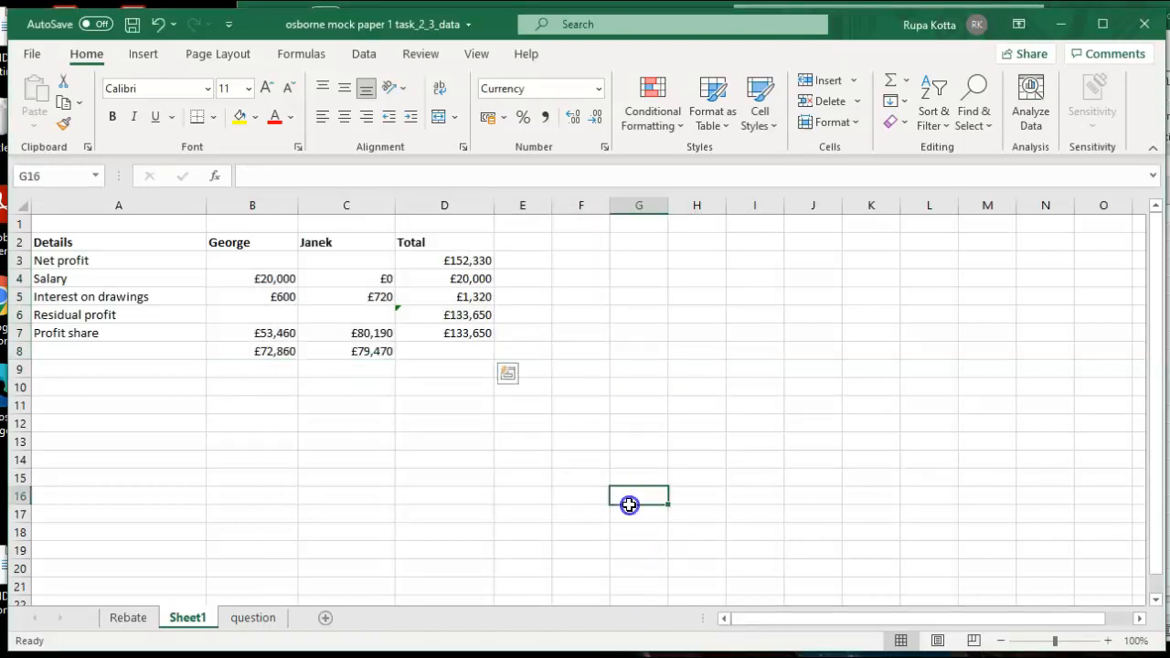
Make the interest on drawings negative for both partners, with -600 in B5 and -720 in C5.
left_click(240, 300)
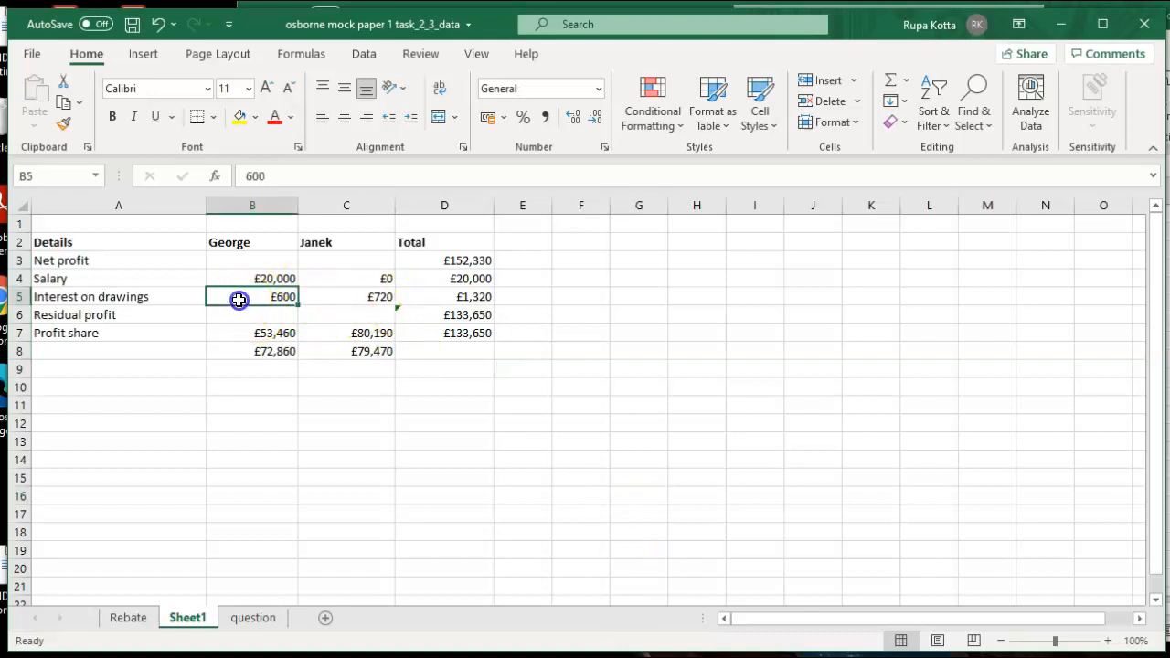
left_click(248, 175)
type("-")
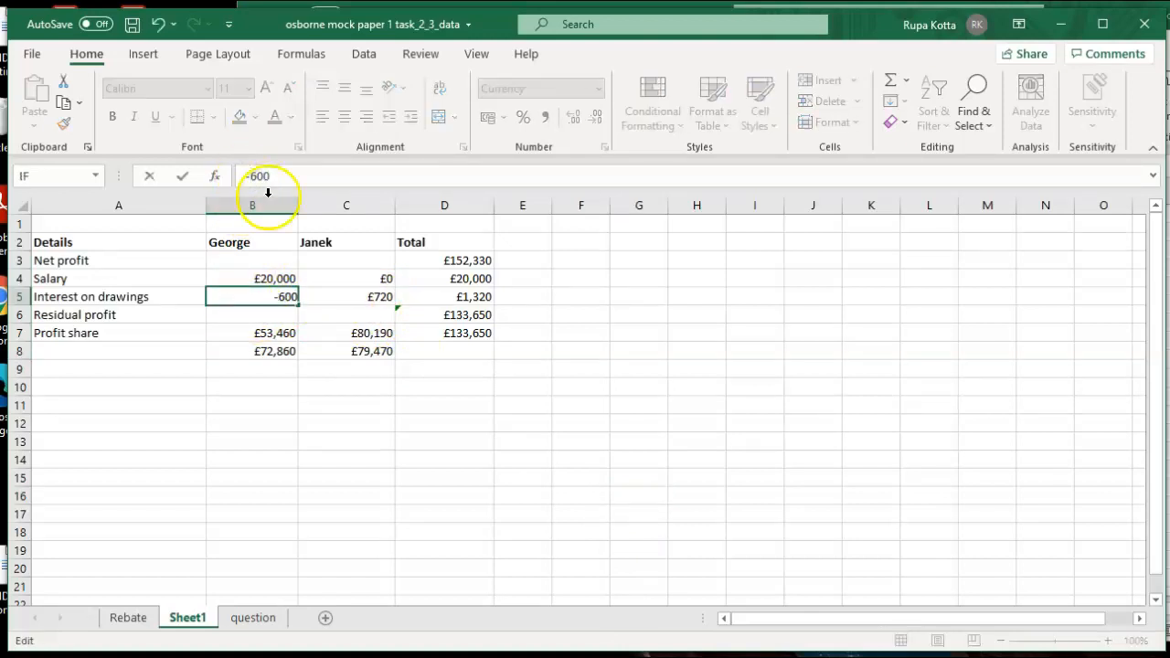
key("Tab")
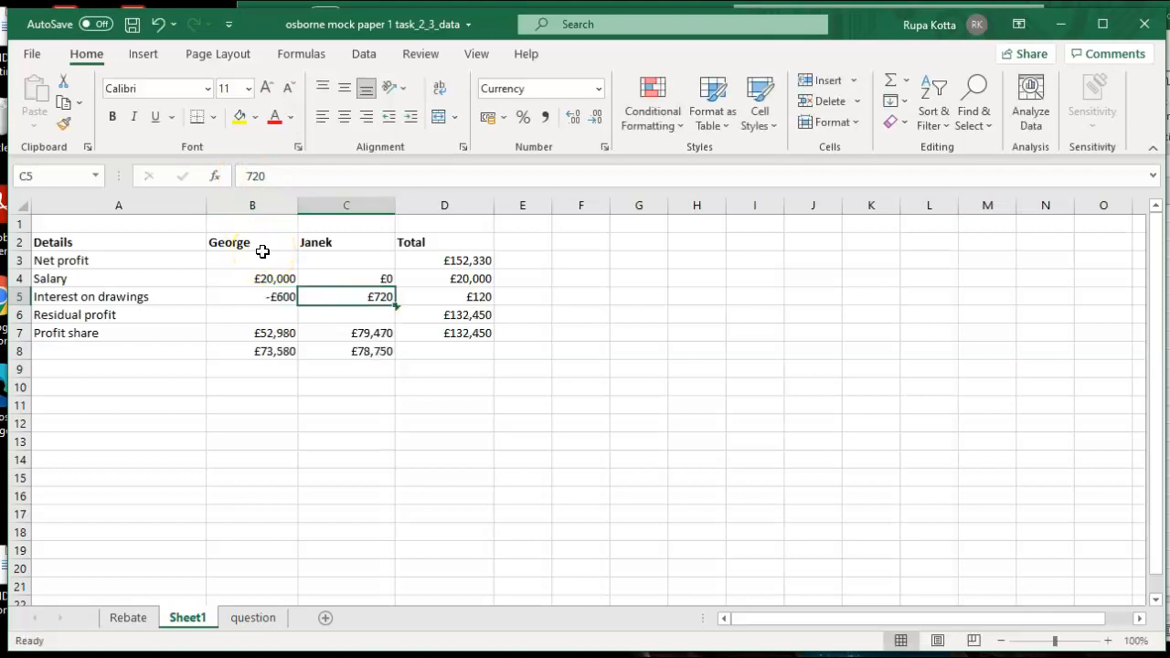
left_click(246, 175)
type("-")
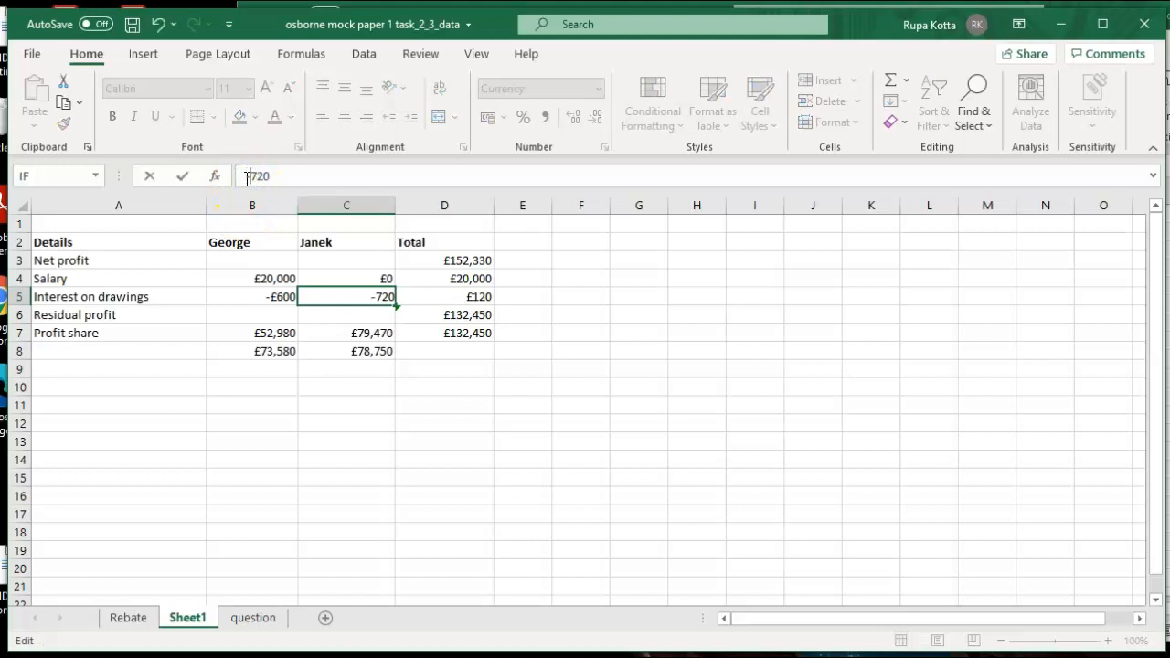
left_click(430, 300)
key("BackSpace")
key("BackSpace")
key("Tab")
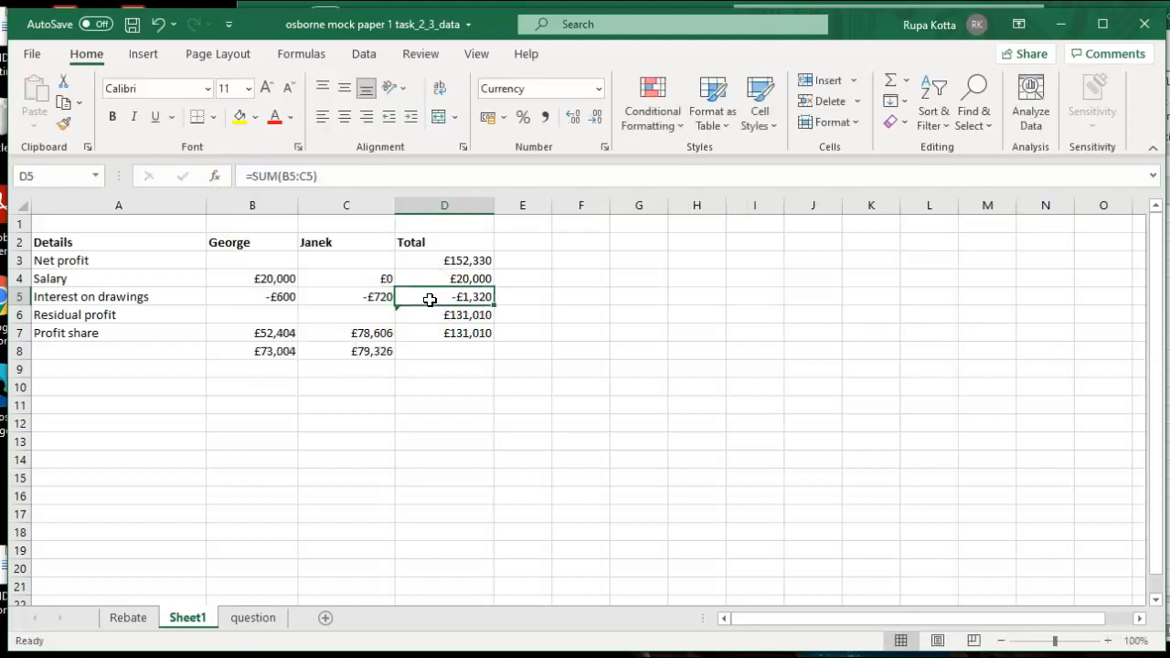
left_click(528, 446)
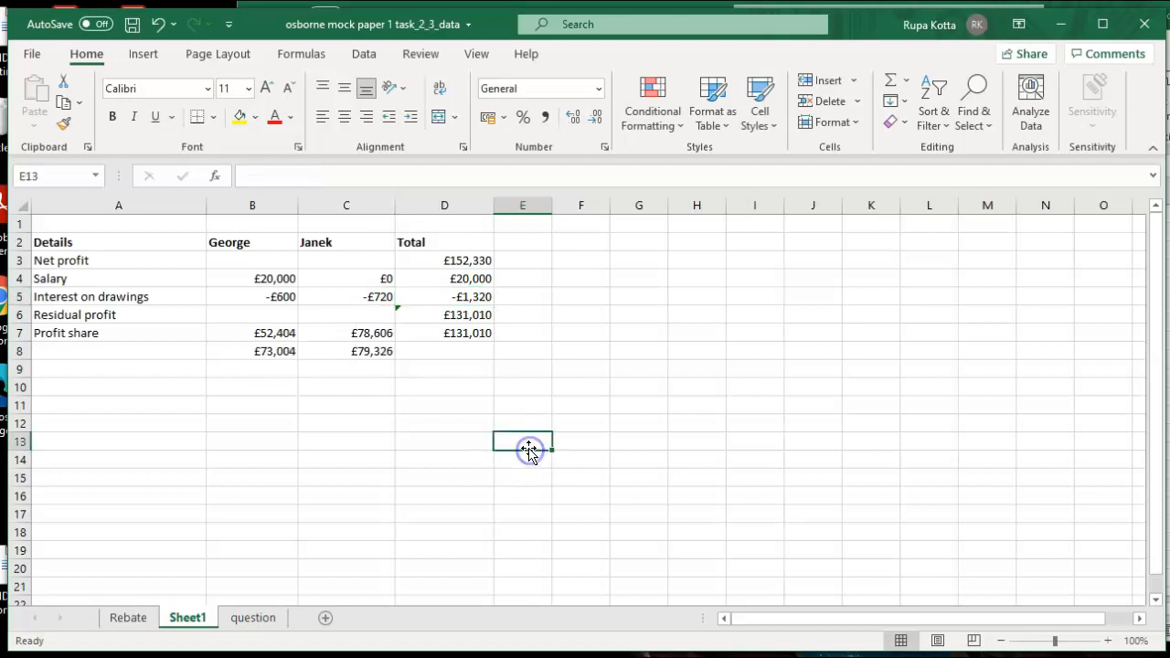
Change the residual profit formula in D6 to =D3-D4-D5.
left_click(462, 319)
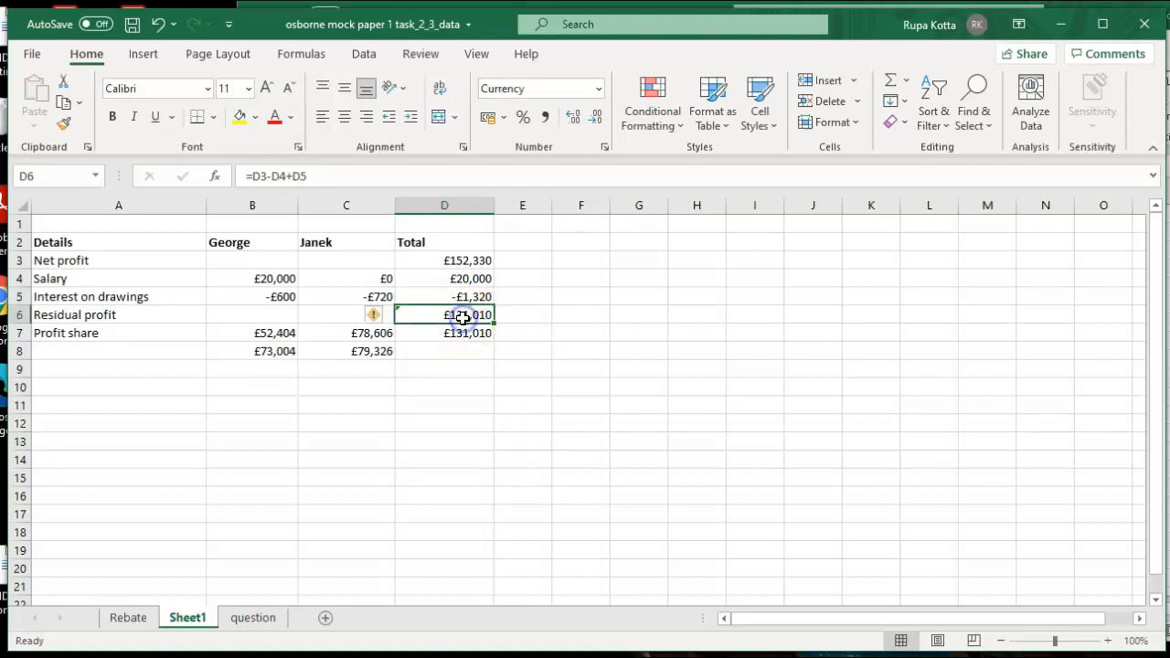
left_click(295, 176)
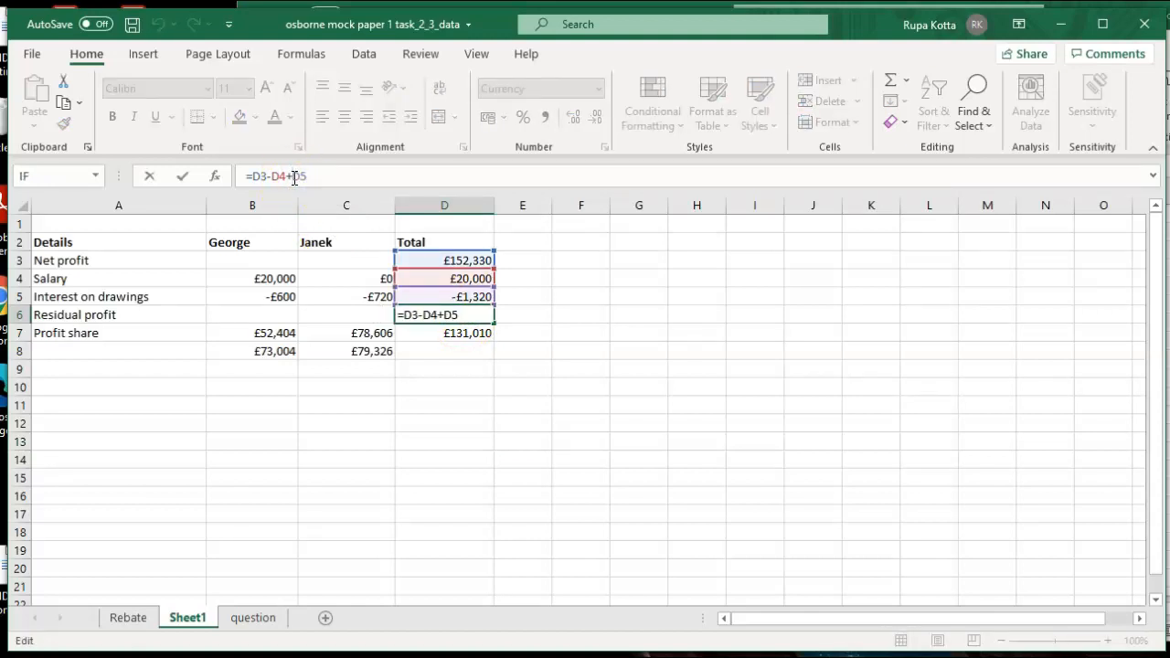
key("BackSpace")
type("-")
key("Return")
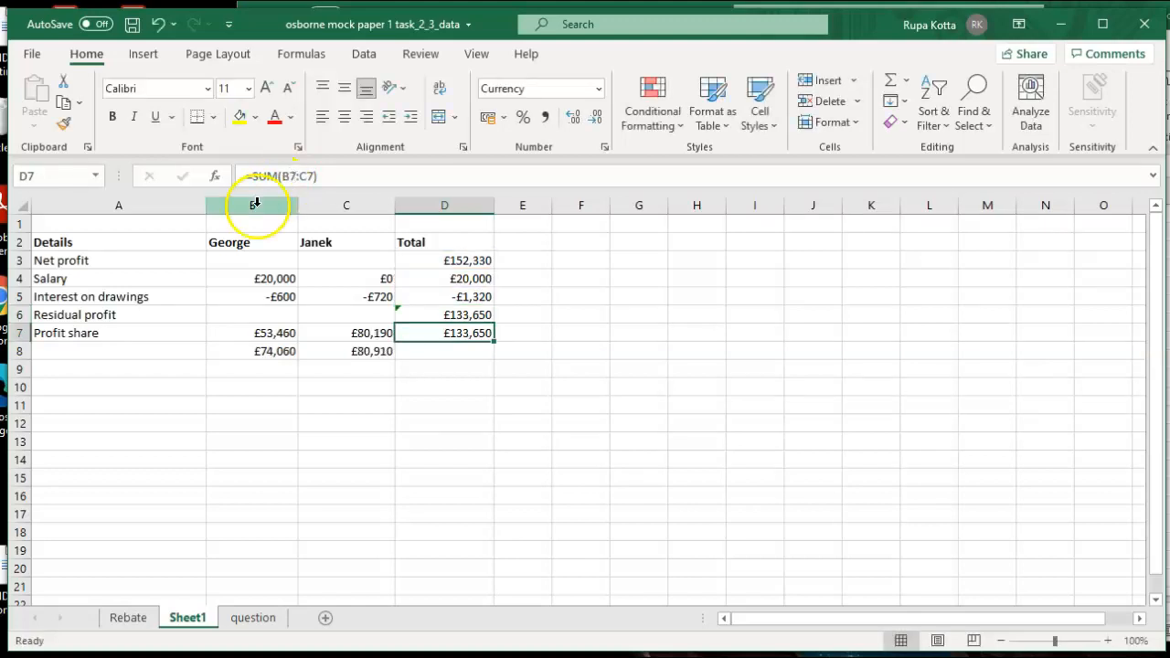
Clear the total distribution formulas from B8 and C8.
left_click(264, 353)
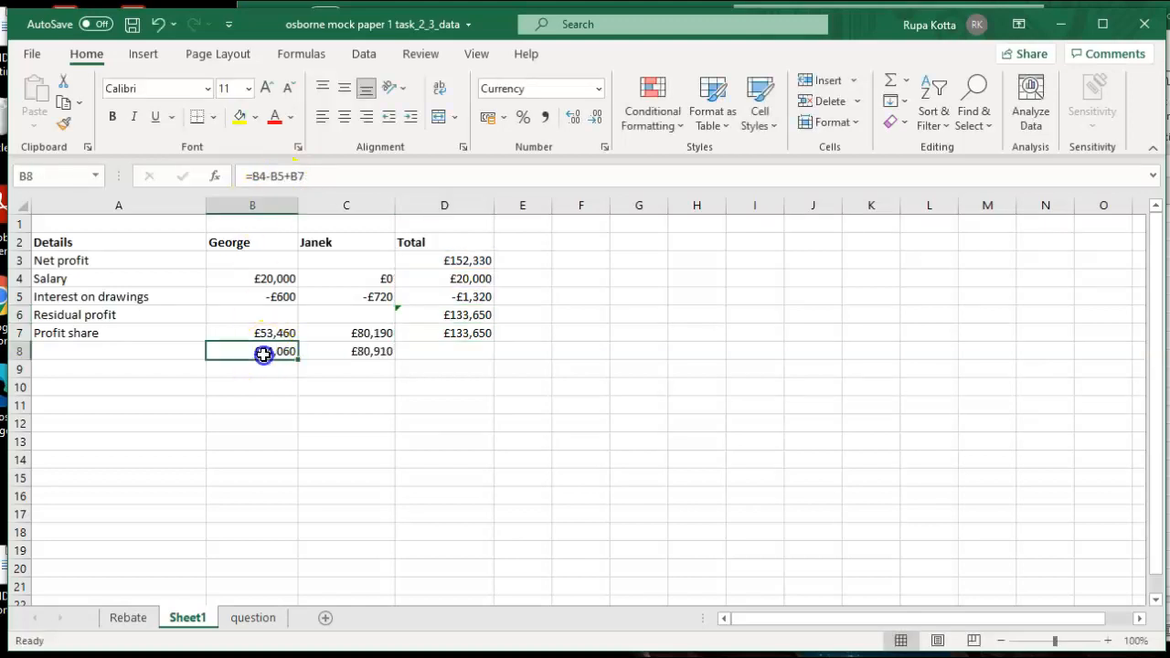
left_click(291, 179)
key("BackSpace")
type("-")
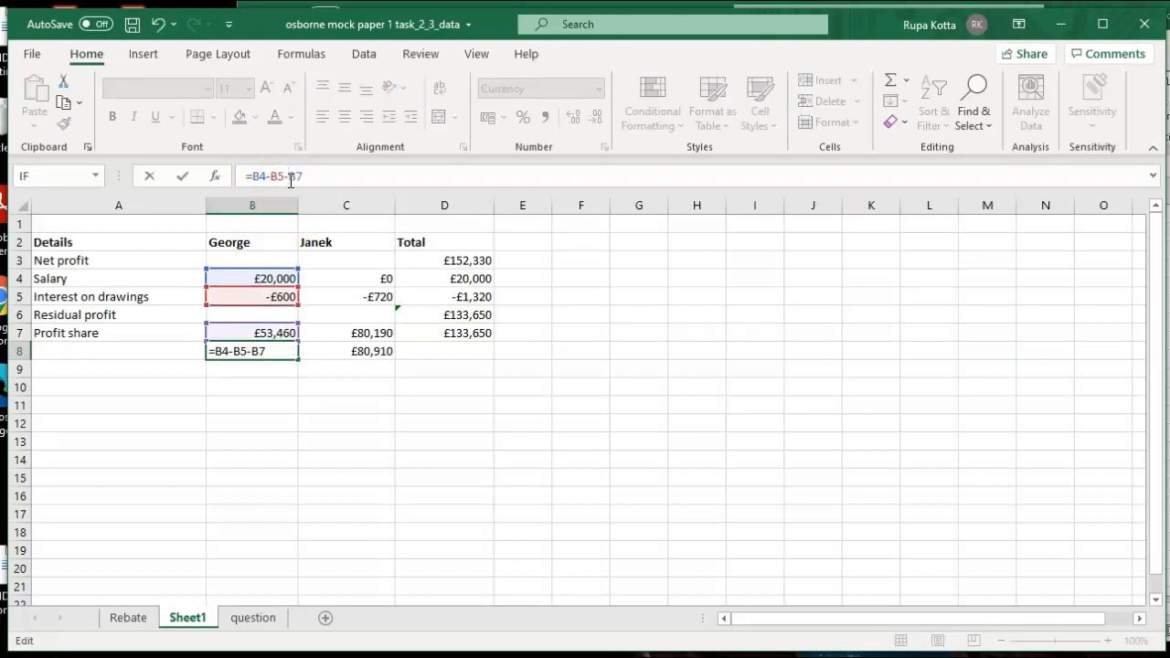
key("BackSpace")
key("BackSpace")
key("BackSpace")
key("BackSpace")
key("BackSpace")
key("BackSpace")
key("BackSpace")
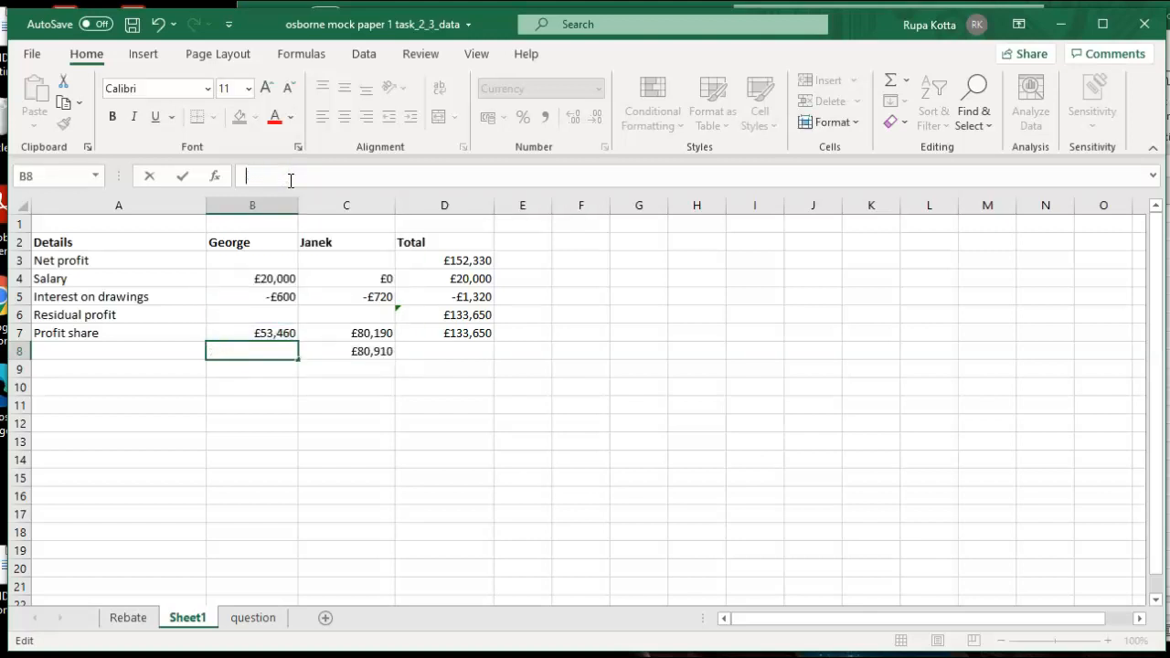
left_click(369, 356)
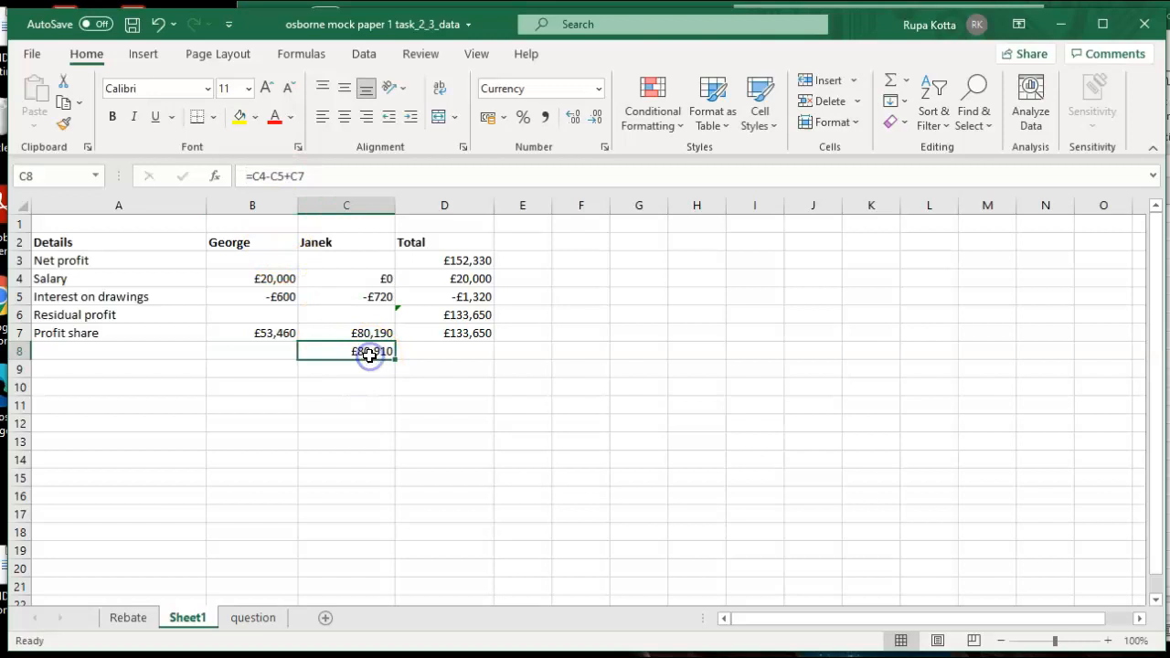
key("Delete")
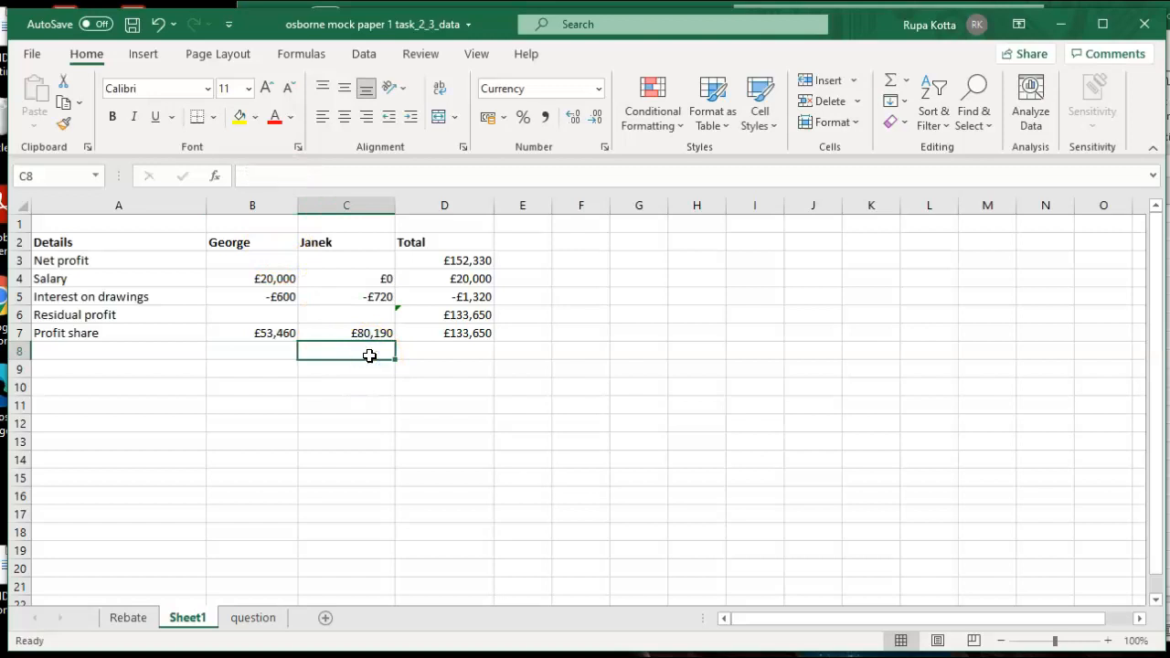
Total each partner's column with AutoSum, summing B4:B7 into B8 and C4:C7 into C8.
left_click(262, 272)
left_click_drag(262, 272, 265, 356)
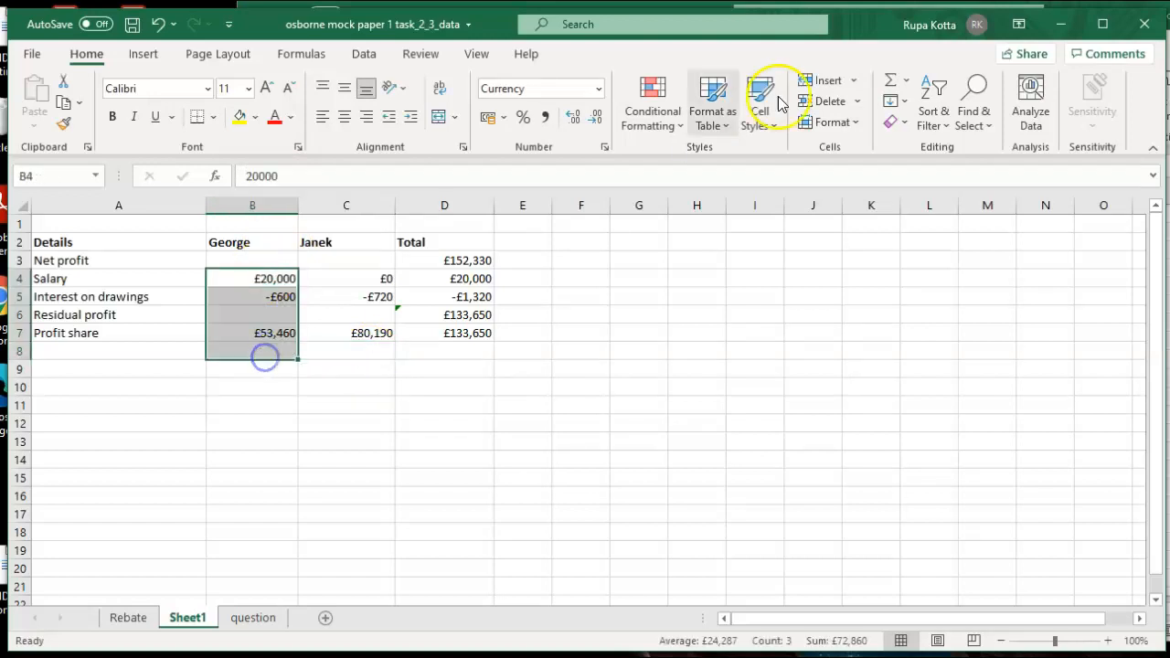
left_click(891, 80)
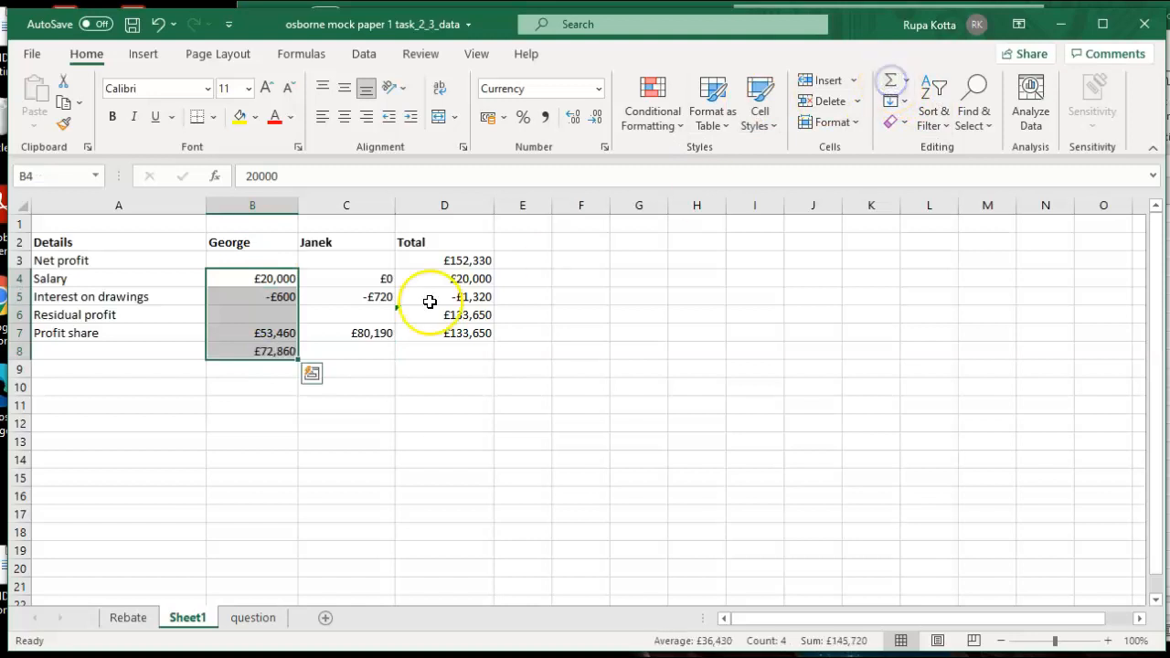
left_click_drag(381, 285, 371, 351)
left_click(891, 81)
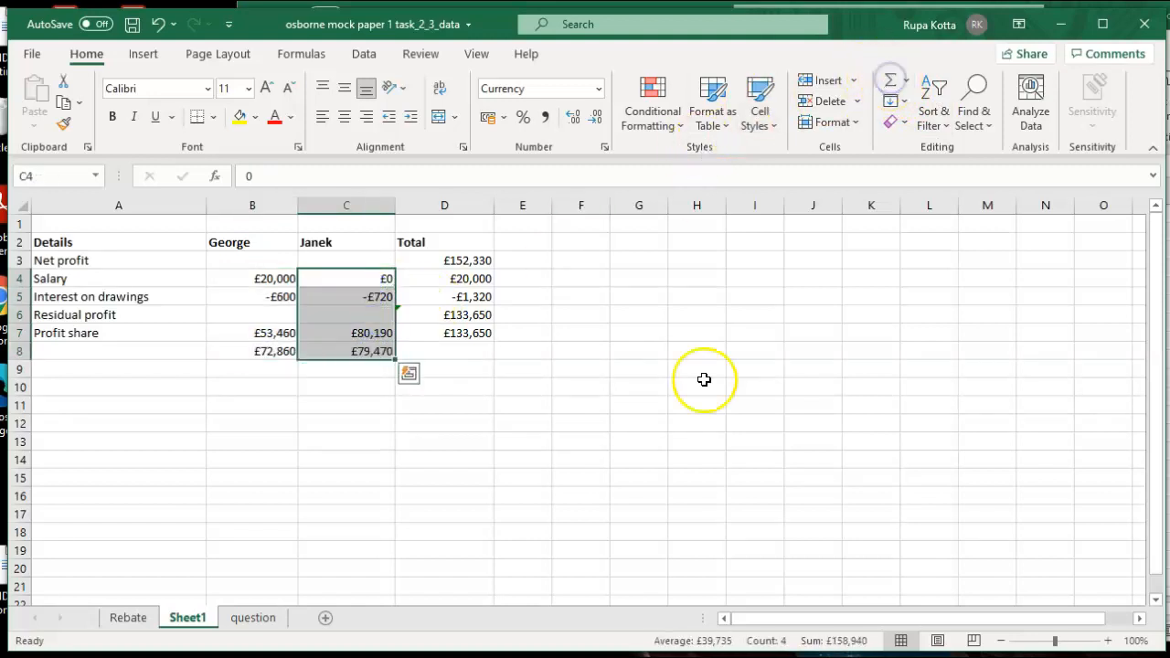
left_click(704, 384)
Apply the custom number format £#,##0;[Red]-£#,##0 to the interest on drawings figures in B5:D5.
left_click_drag(270, 297, 421, 306)
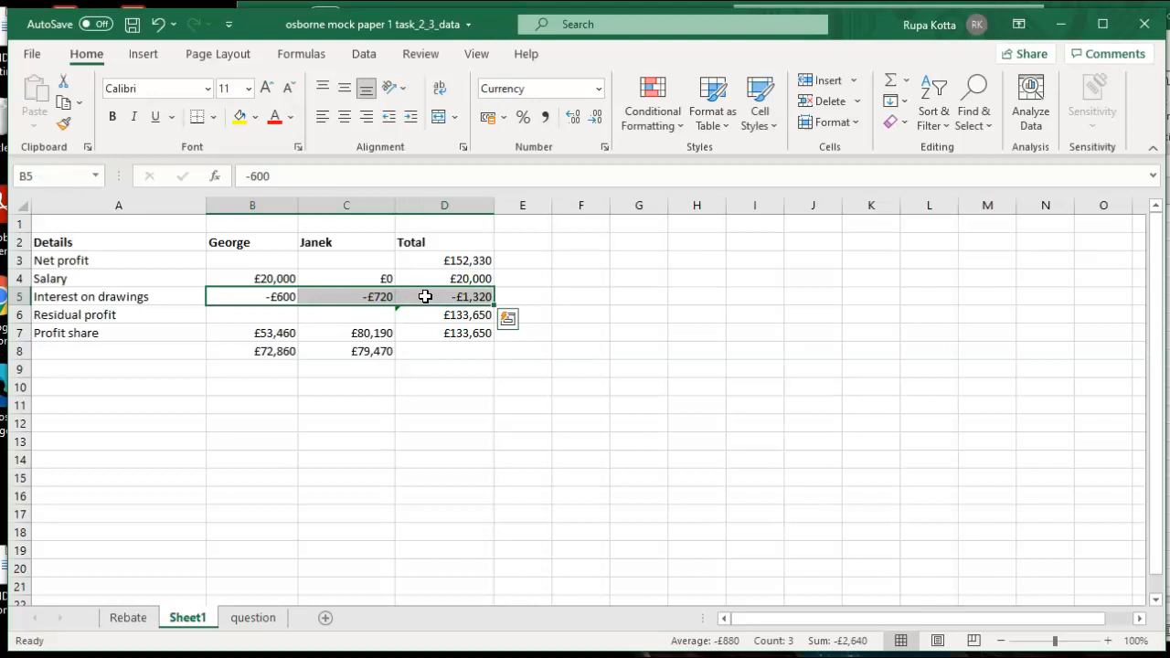
right_click(425, 296)
left_click(481, 561)
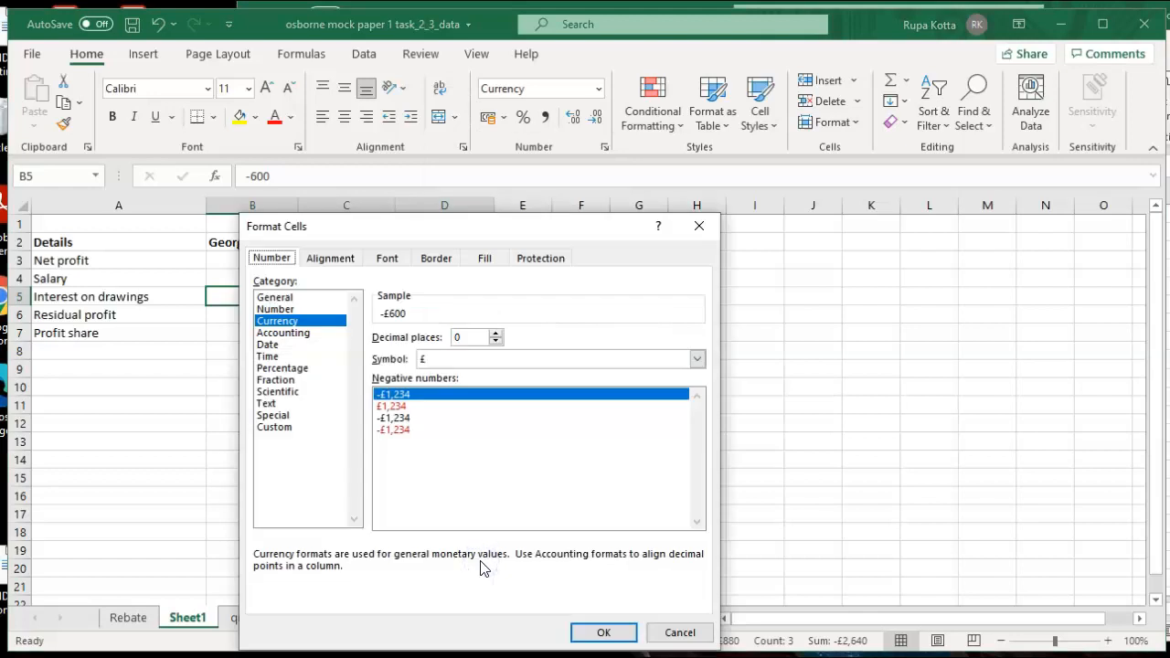
left_click(276, 427)
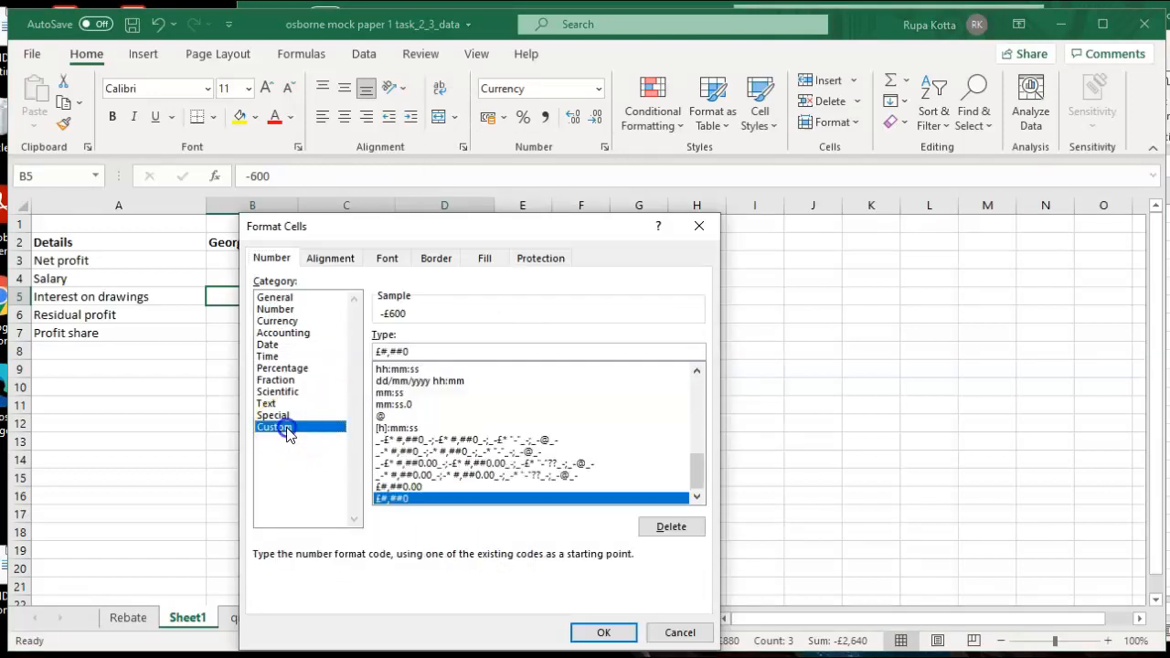
left_click(699, 498)
left_click_drag(698, 464, 699, 404)
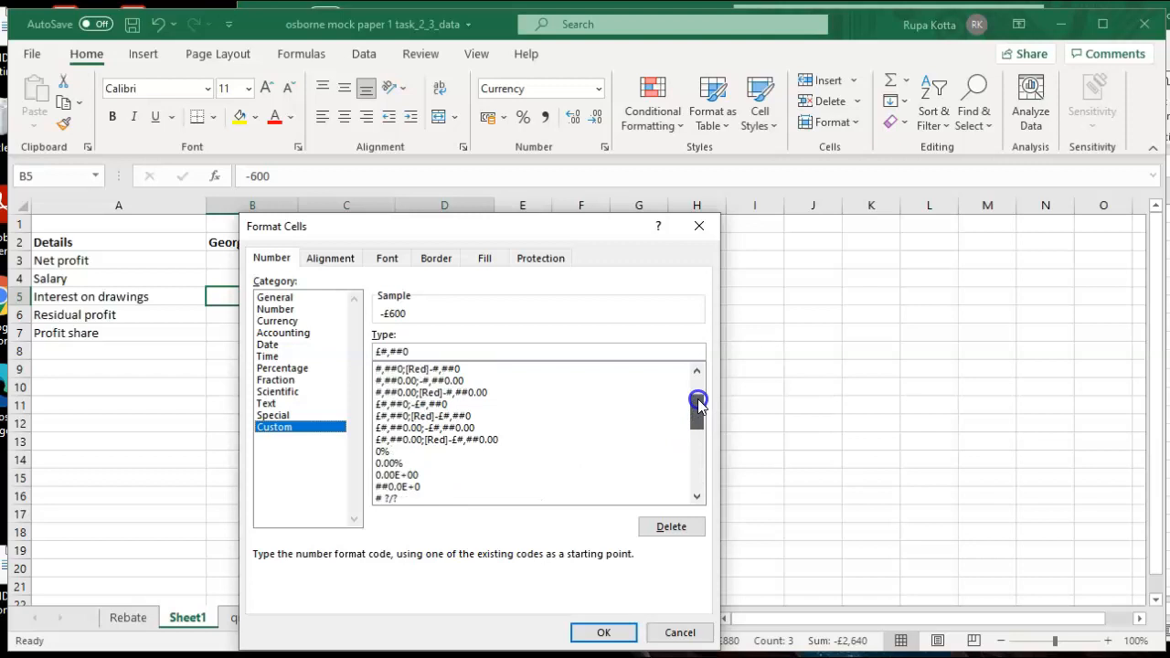
left_click(425, 417)
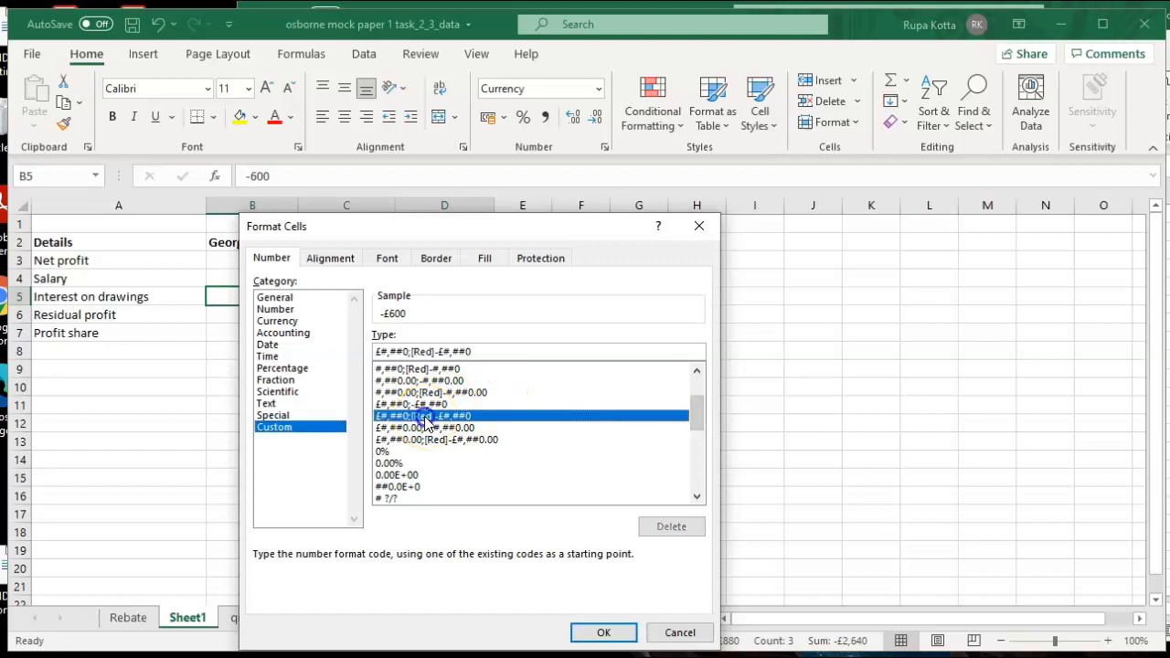
left_click(598, 633)
left_click(700, 496)
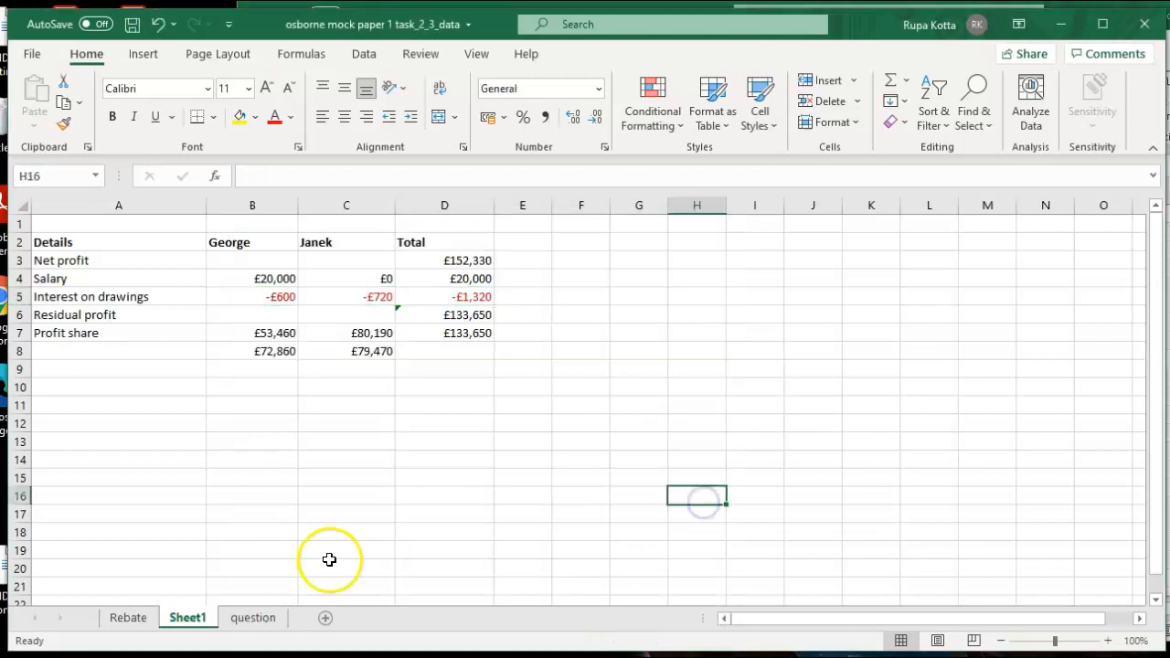
Read the Goal Seek requirements on the question sheet and compare them with the second partner's figures on Sheet1.
left_click(265, 618)
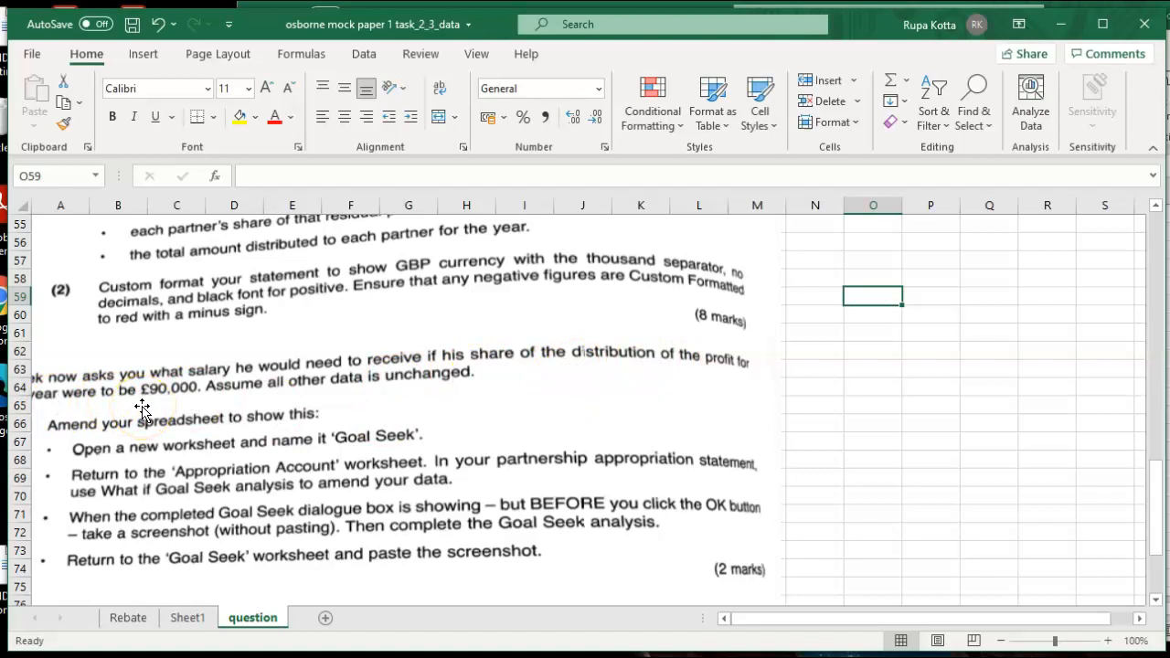
left_click(188, 618)
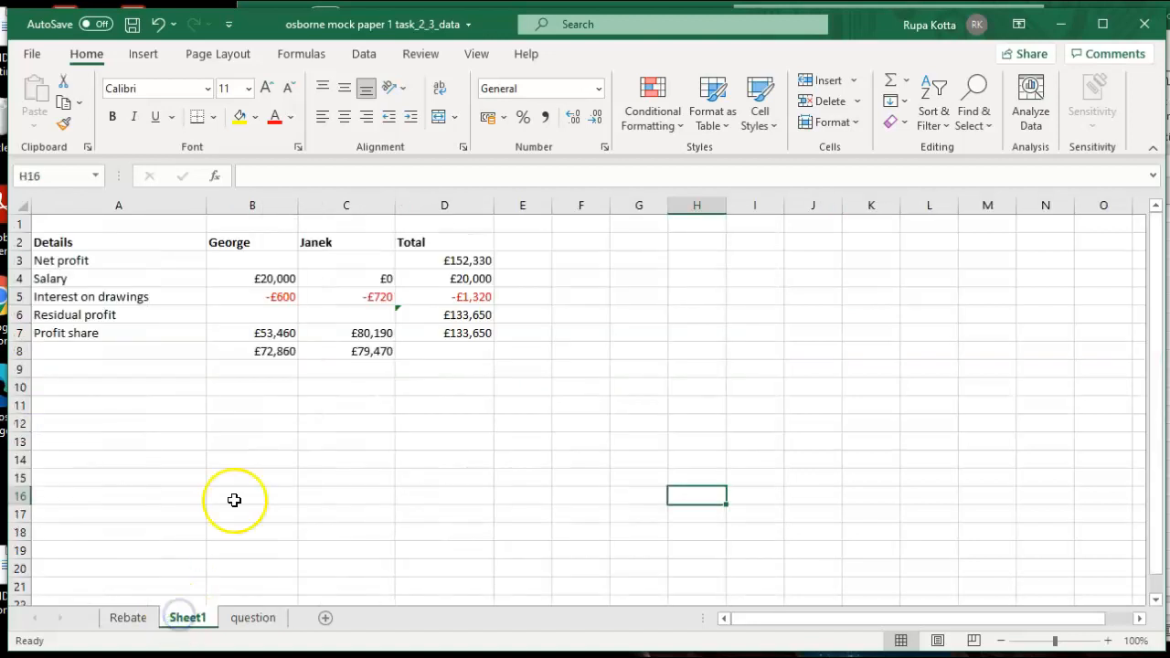
left_click(342, 335)
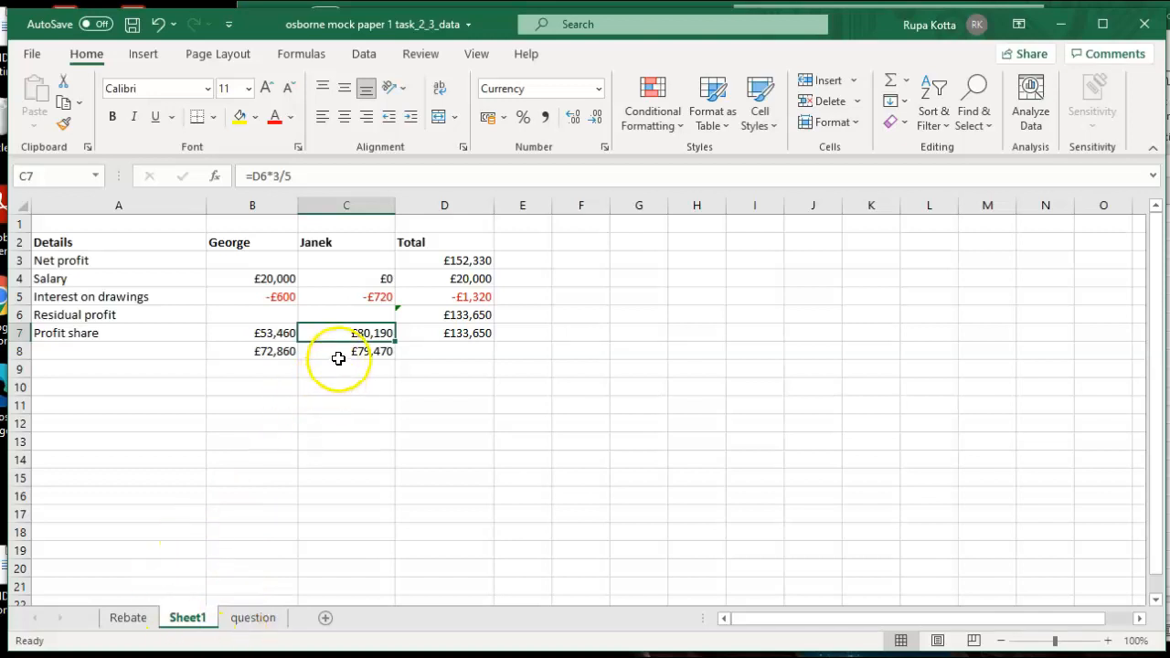
left_click(249, 620)
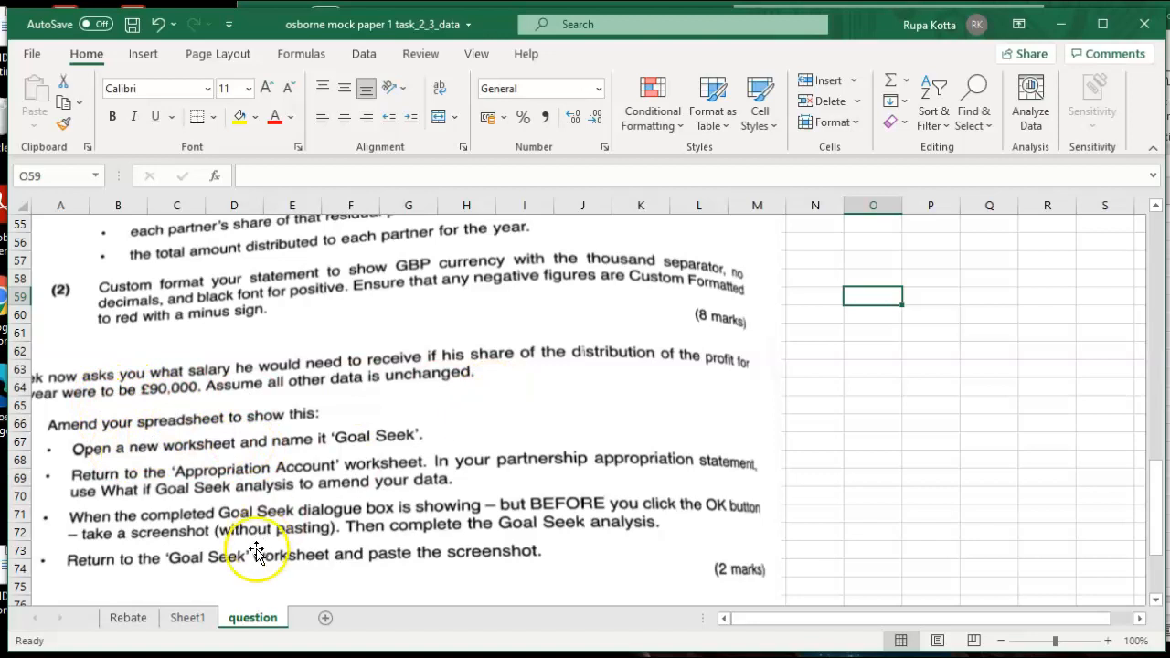
left_click(190, 618)
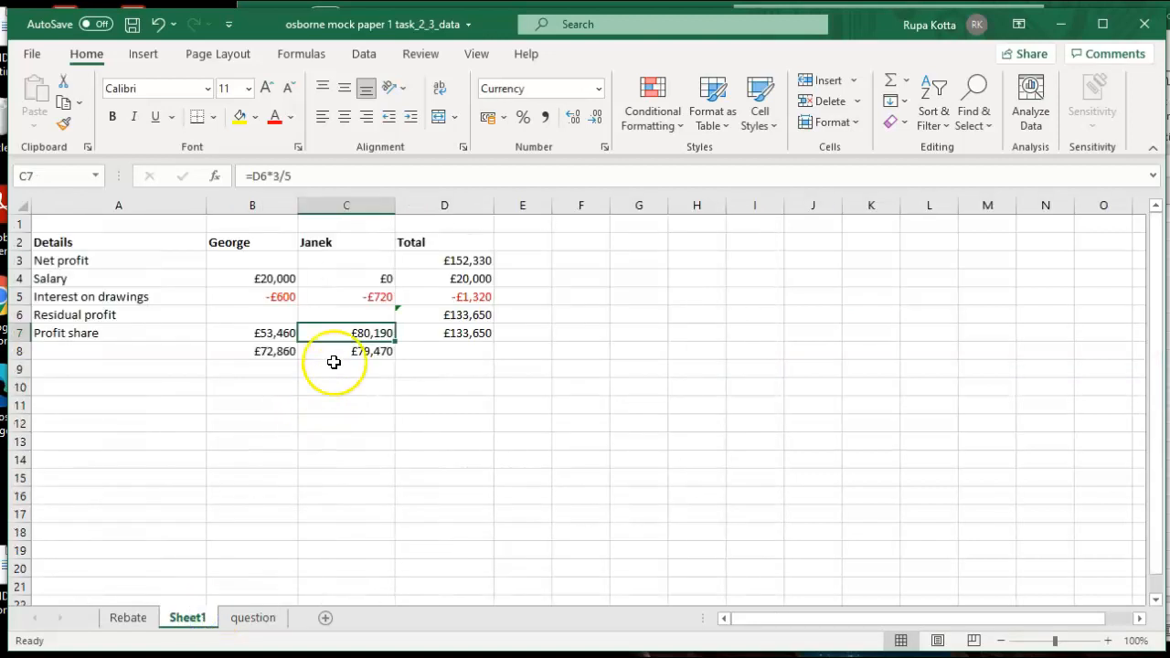
Try Goal Seek on the profit share in C7 with a target of 90000 by changing the salary in C4.
left_click(368, 53)
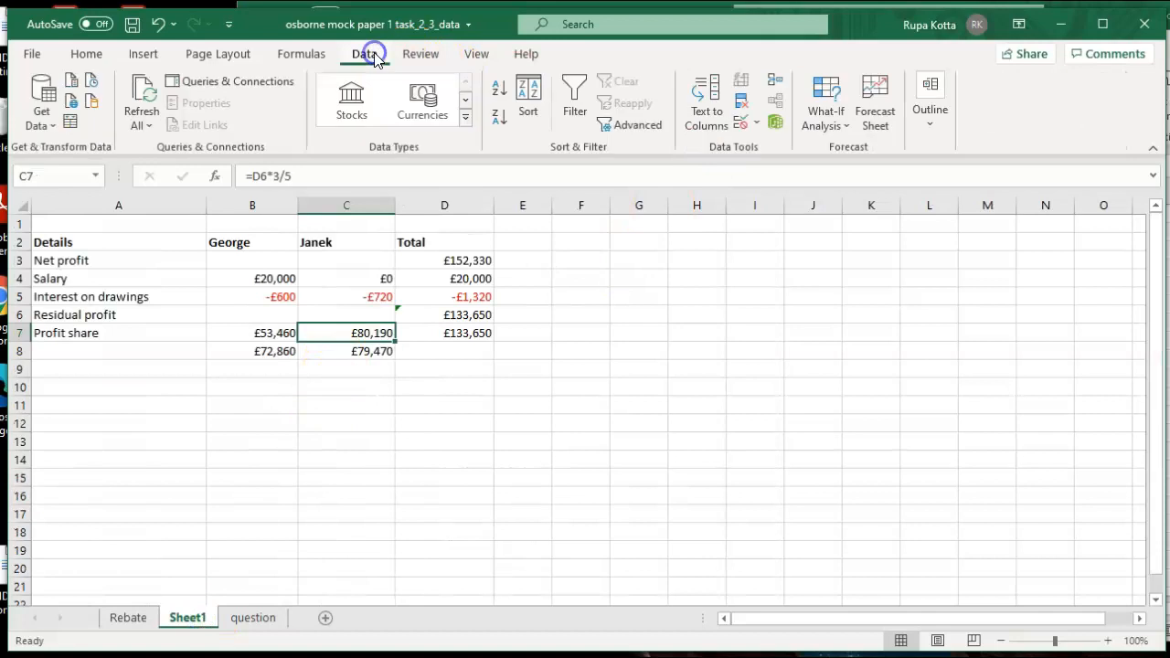
left_click(825, 117)
left_click(859, 176)
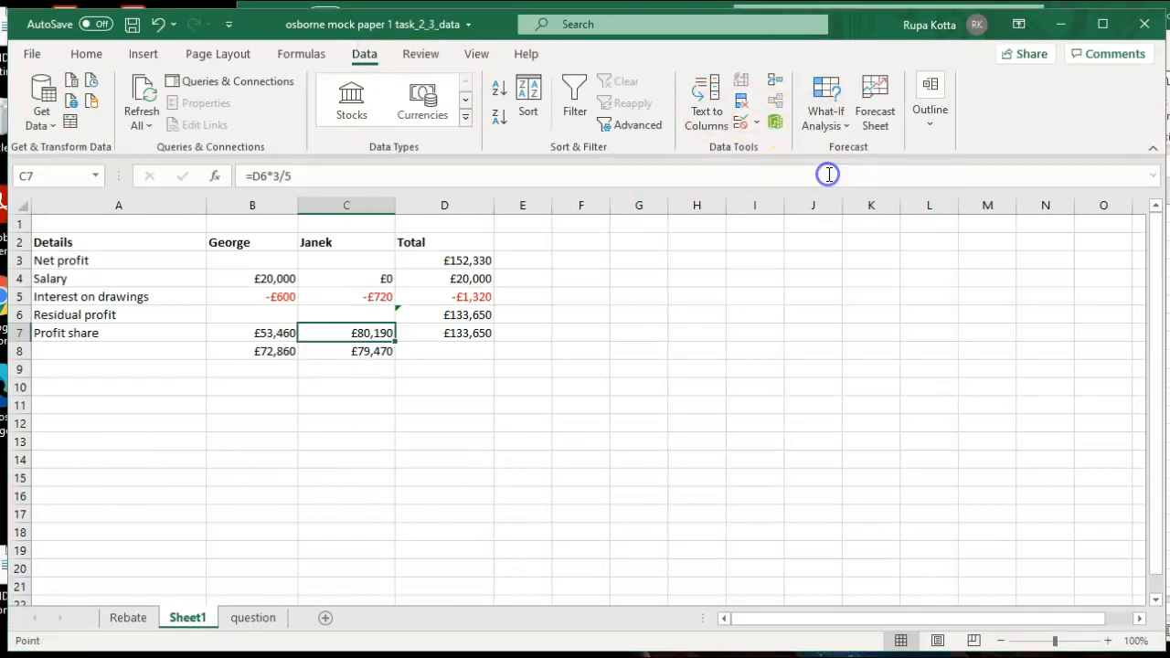
left_click(678, 314)
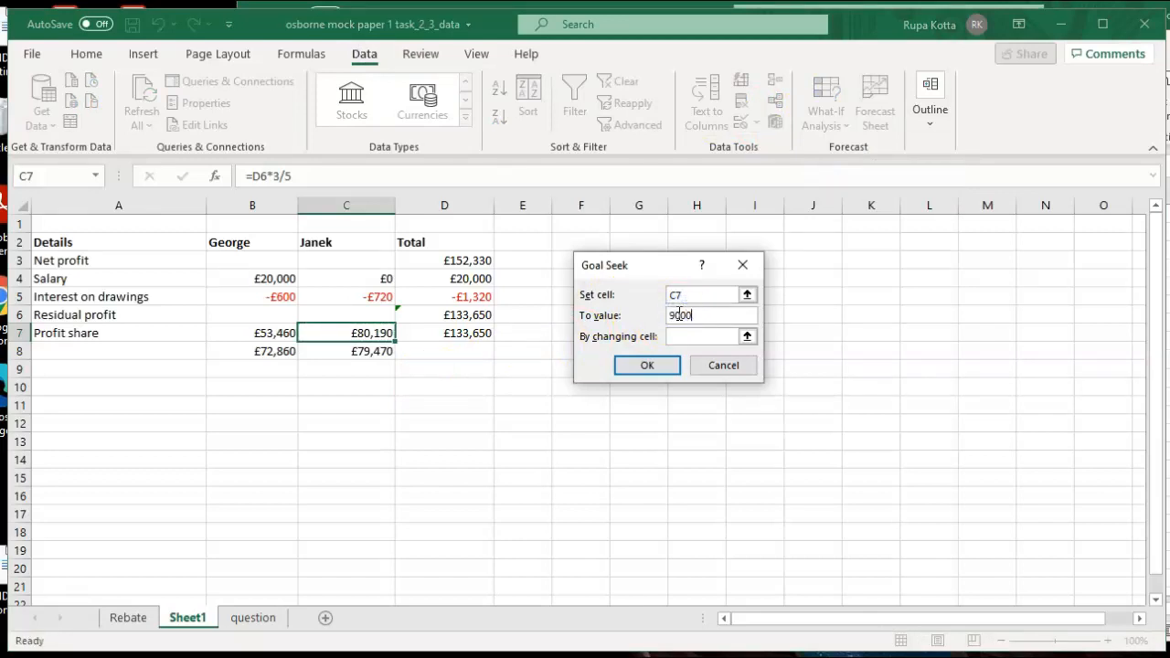
left_click(698, 336)
left_click(393, 280)
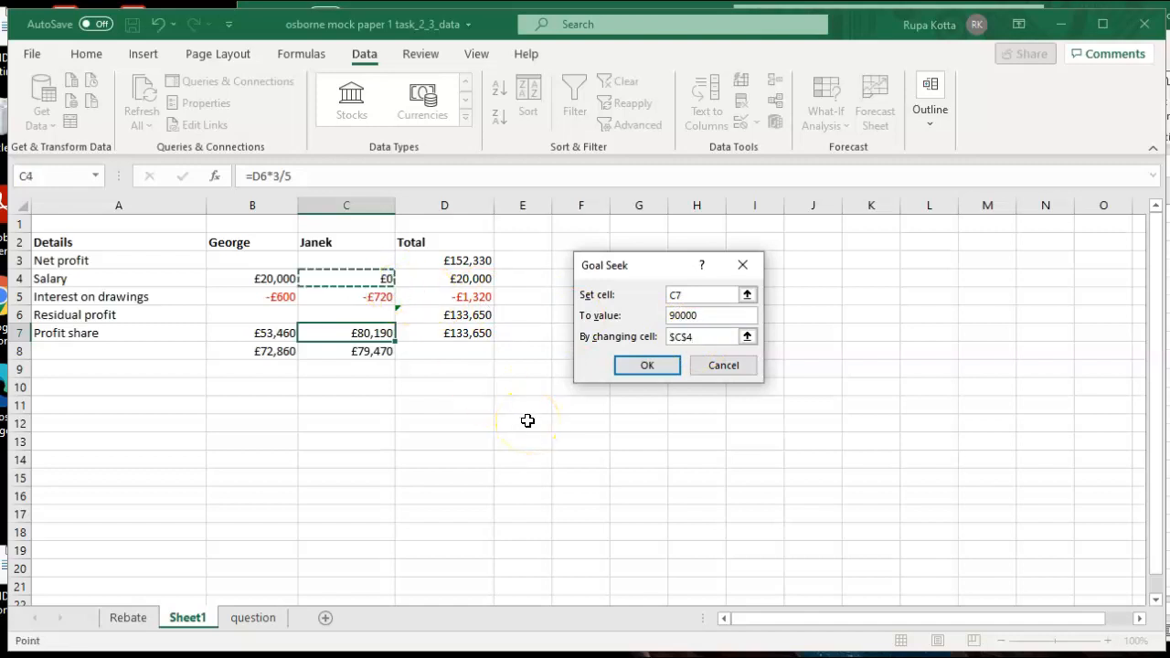
left_click(629, 369)
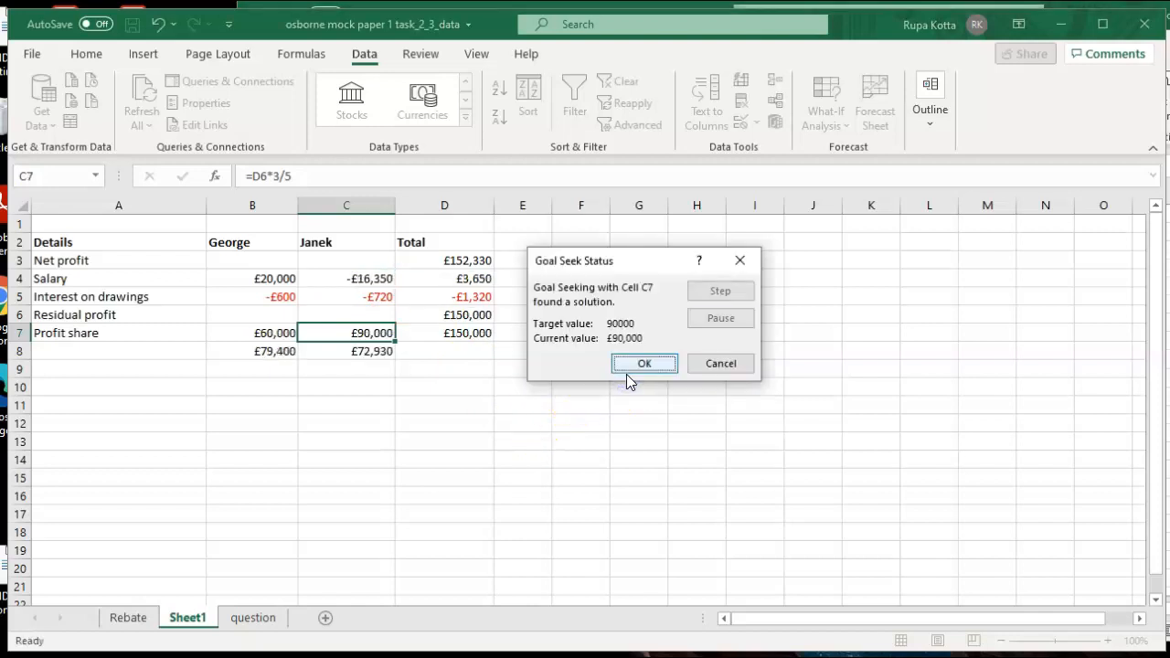
left_click(639, 366)
left_click(534, 476)
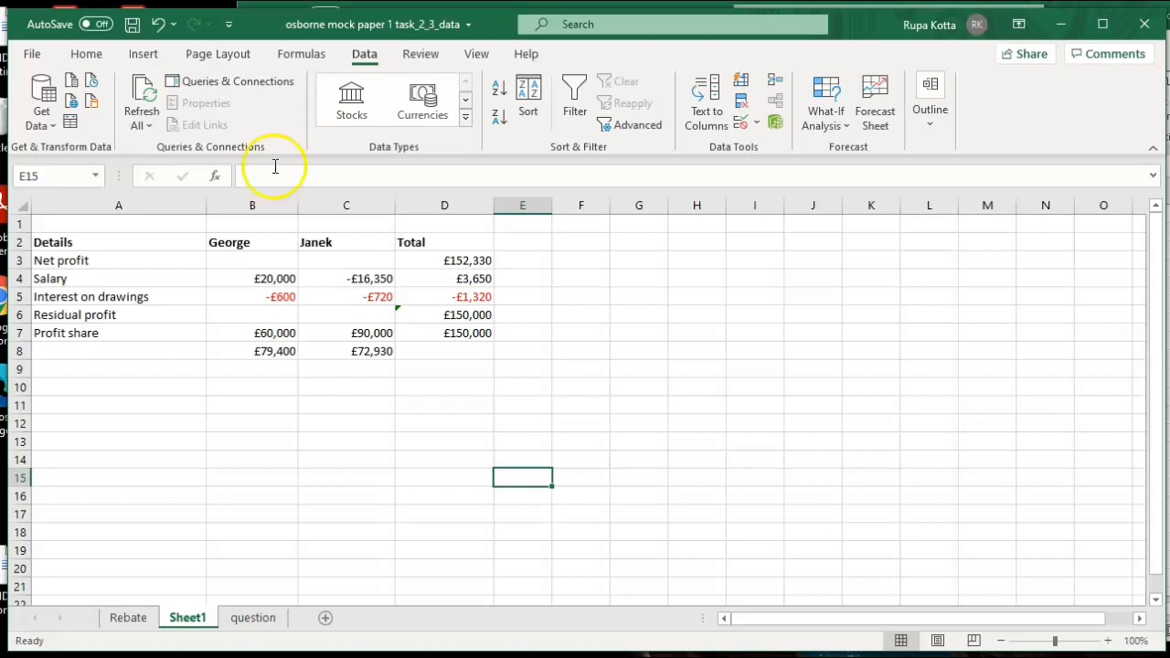
left_click(159, 27)
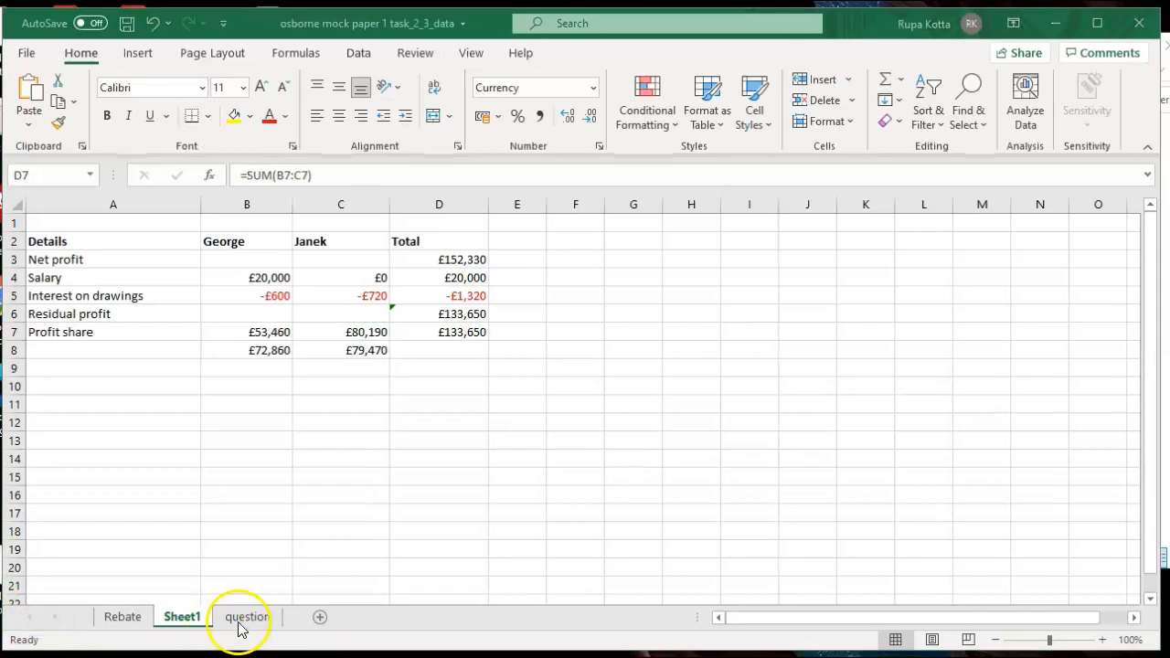
Run Goal Seek on Sheet1 to set the distribution total in C8 to 90000 by changing the salary in C4, and keep the solution.
left_click(240, 627)
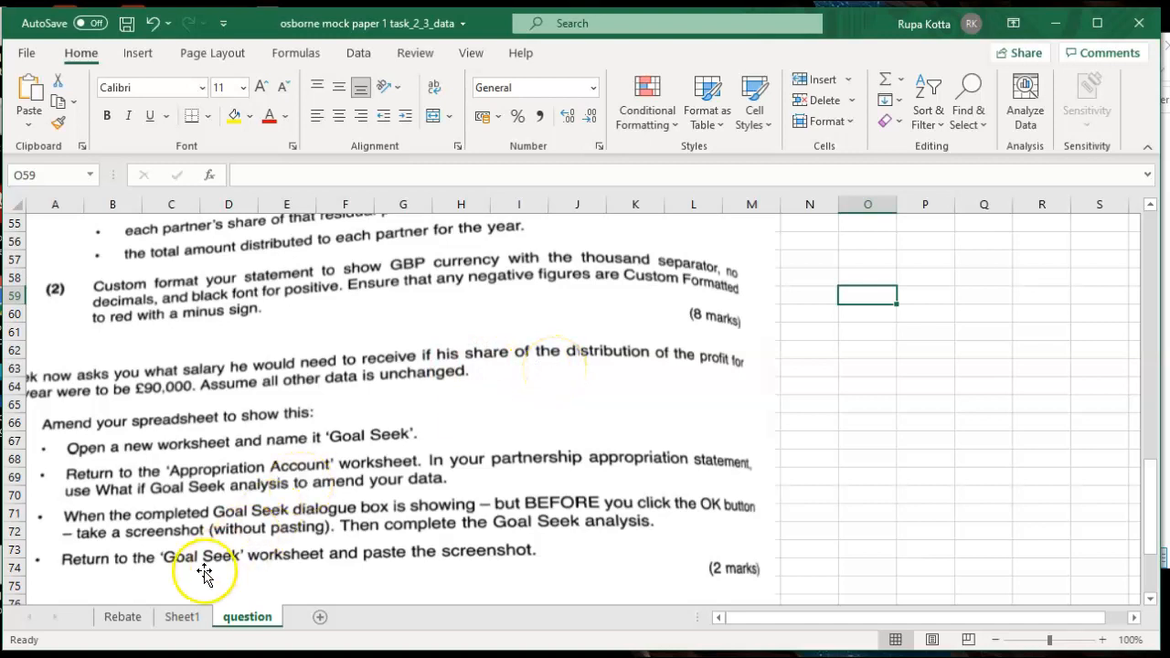
left_click(179, 620)
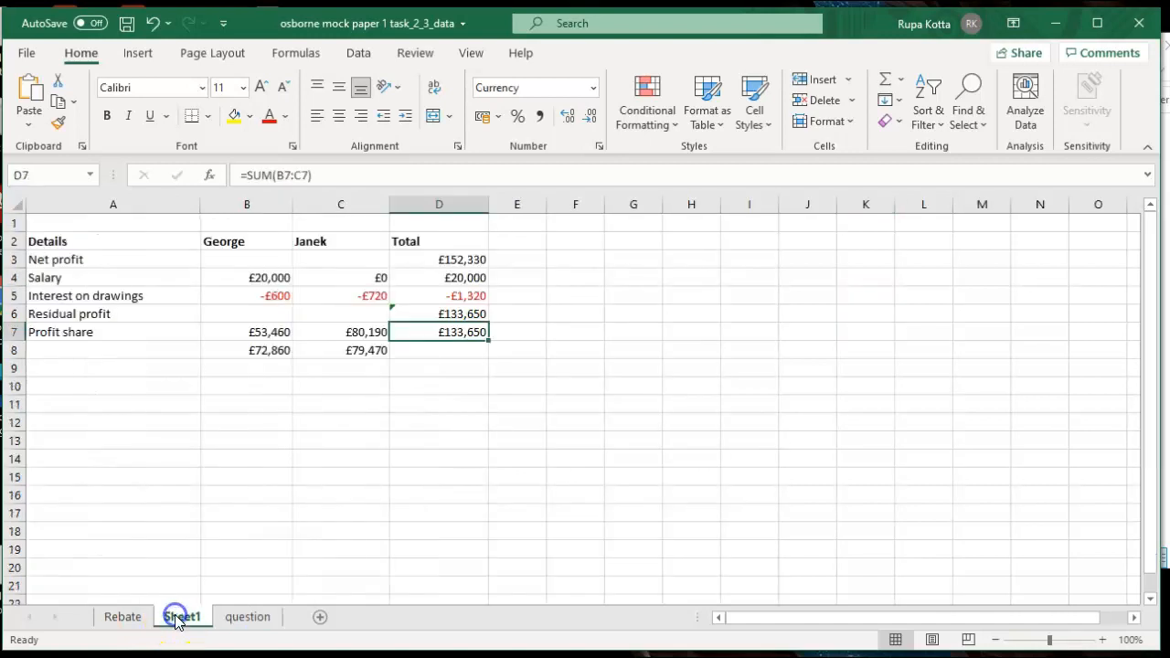
left_click(368, 355)
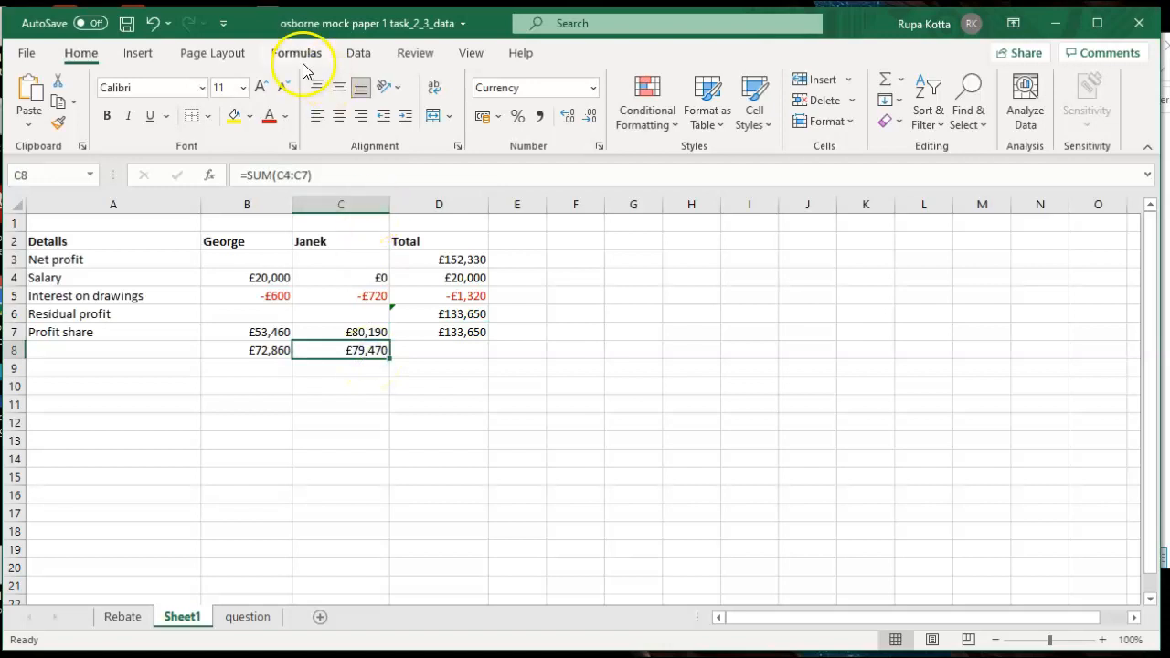
left_click(358, 53)
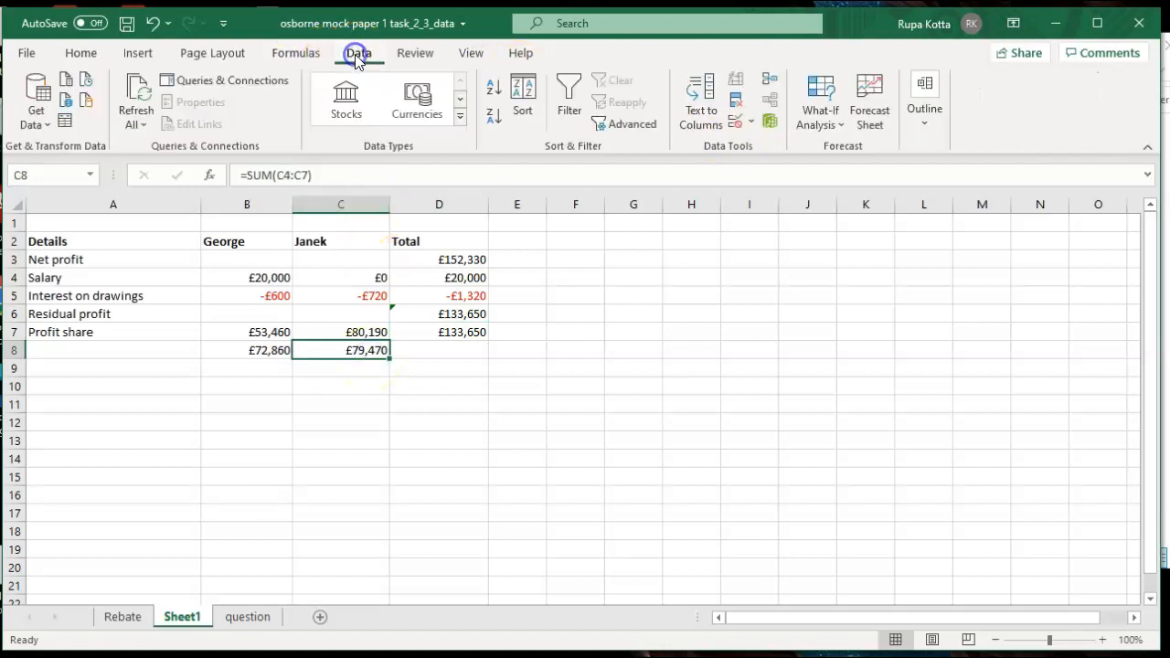
left_click(804, 126)
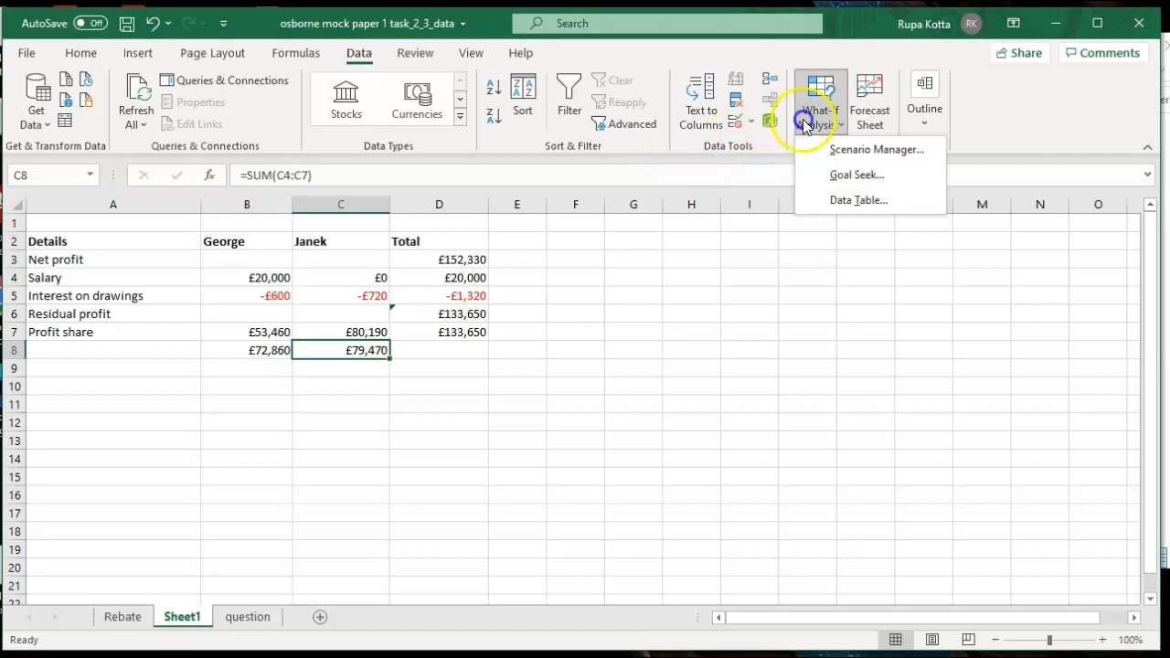
left_click(841, 175)
left_click(664, 311)
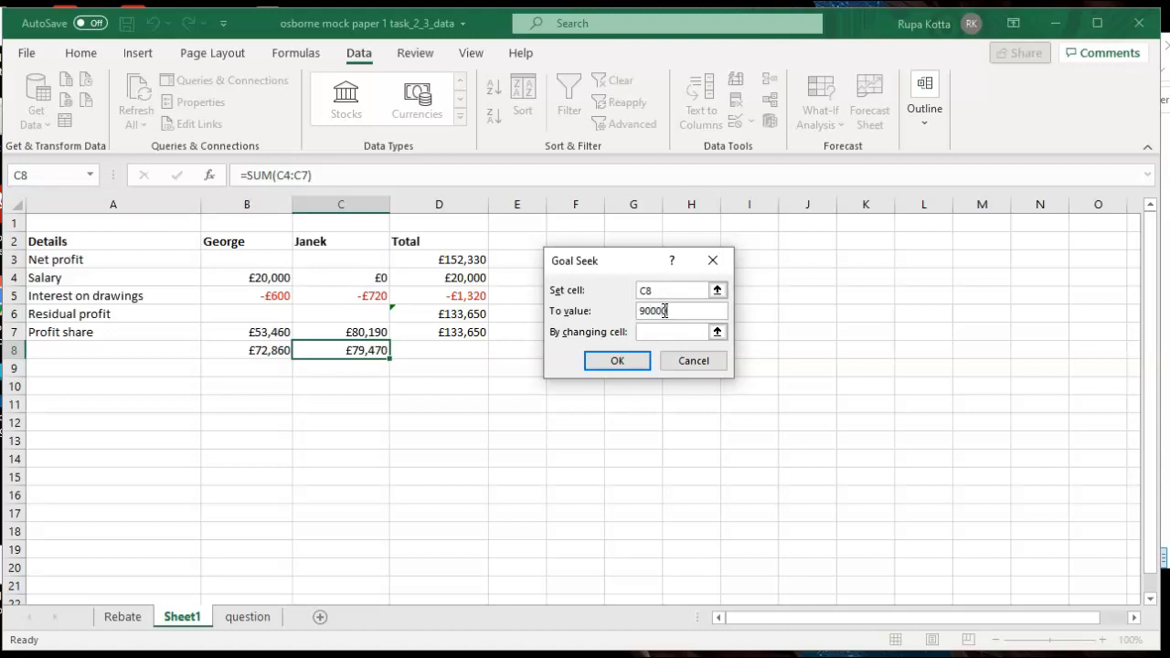
left_click(655, 335)
left_click(361, 281)
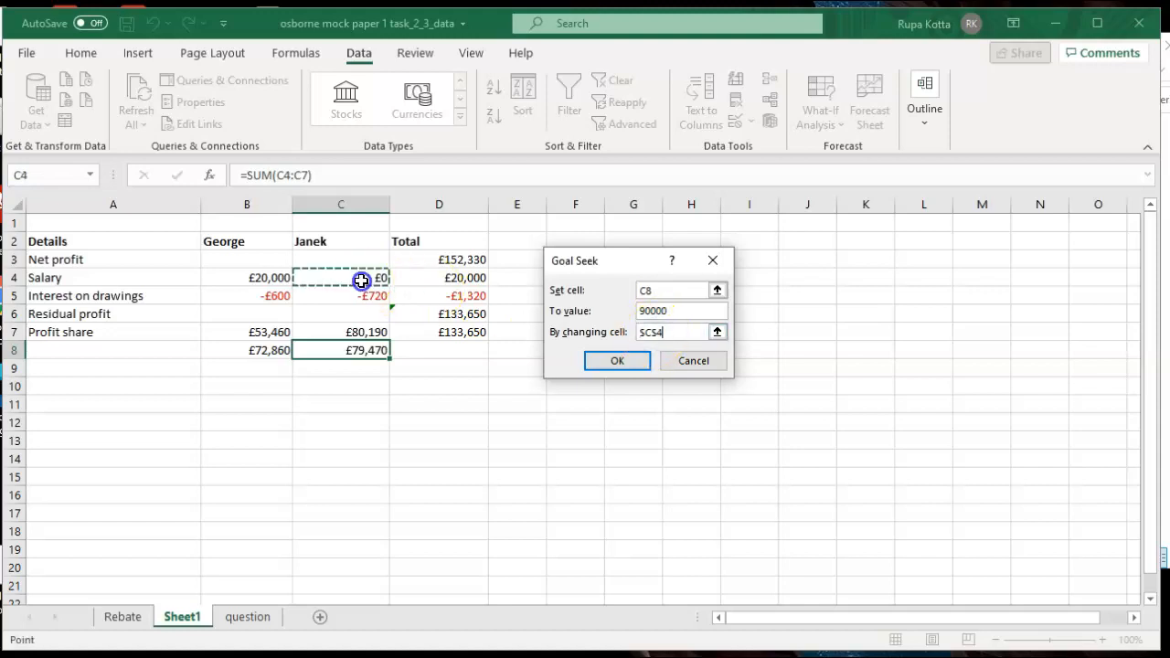
left_click(585, 365)
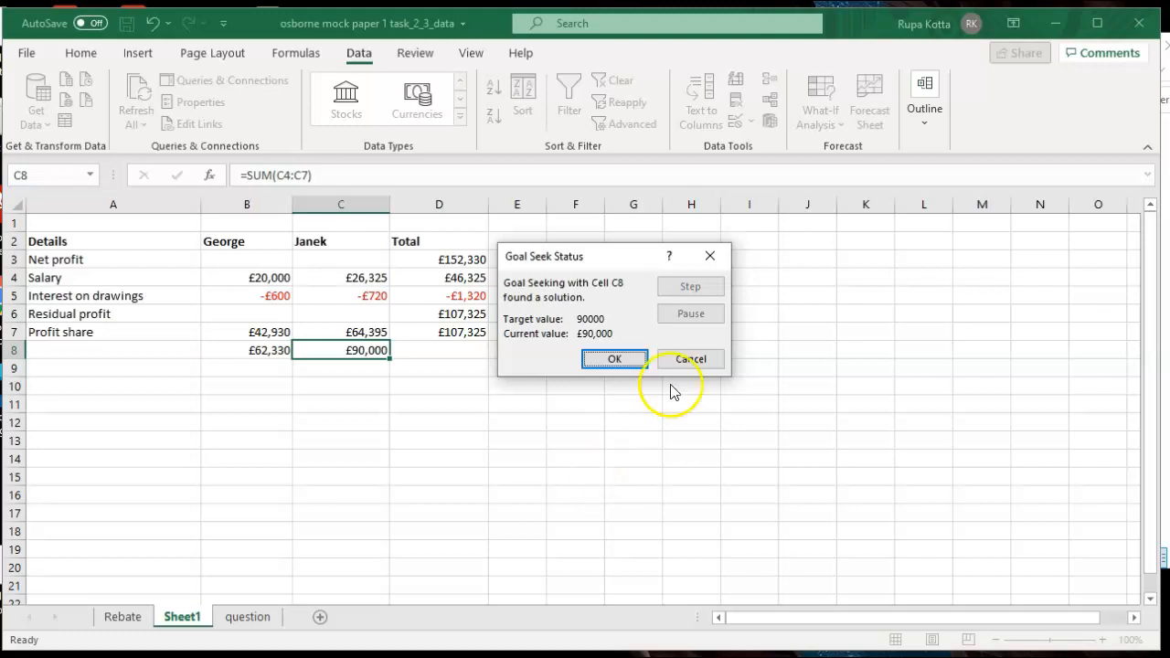
left_click(615, 360)
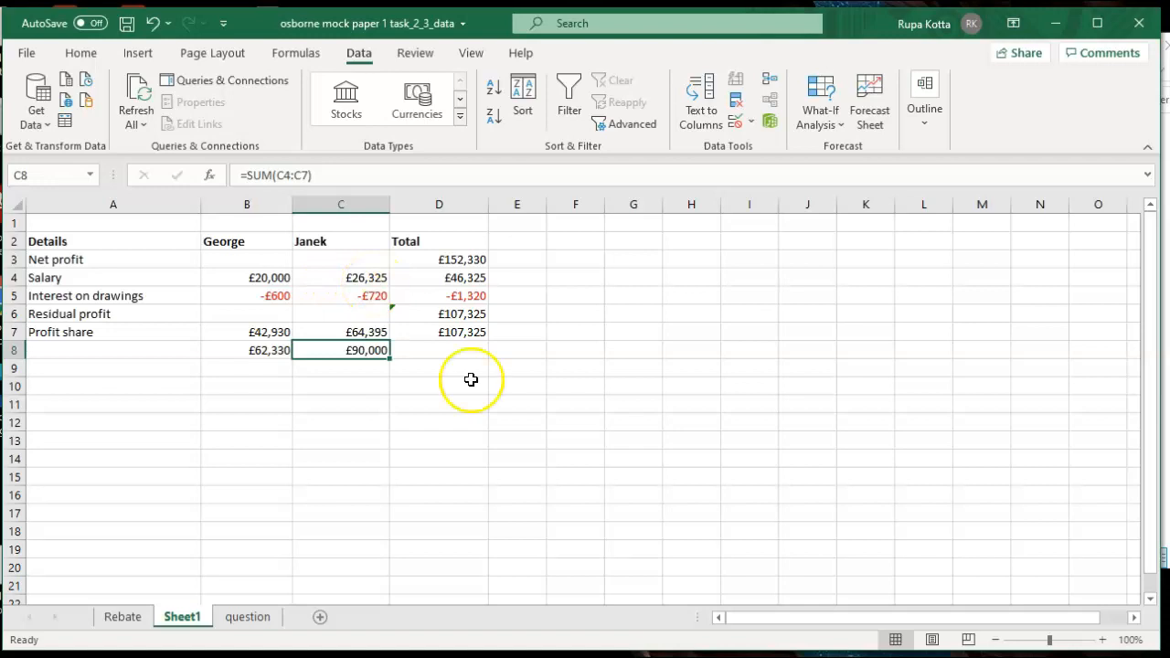
left_click(521, 424)
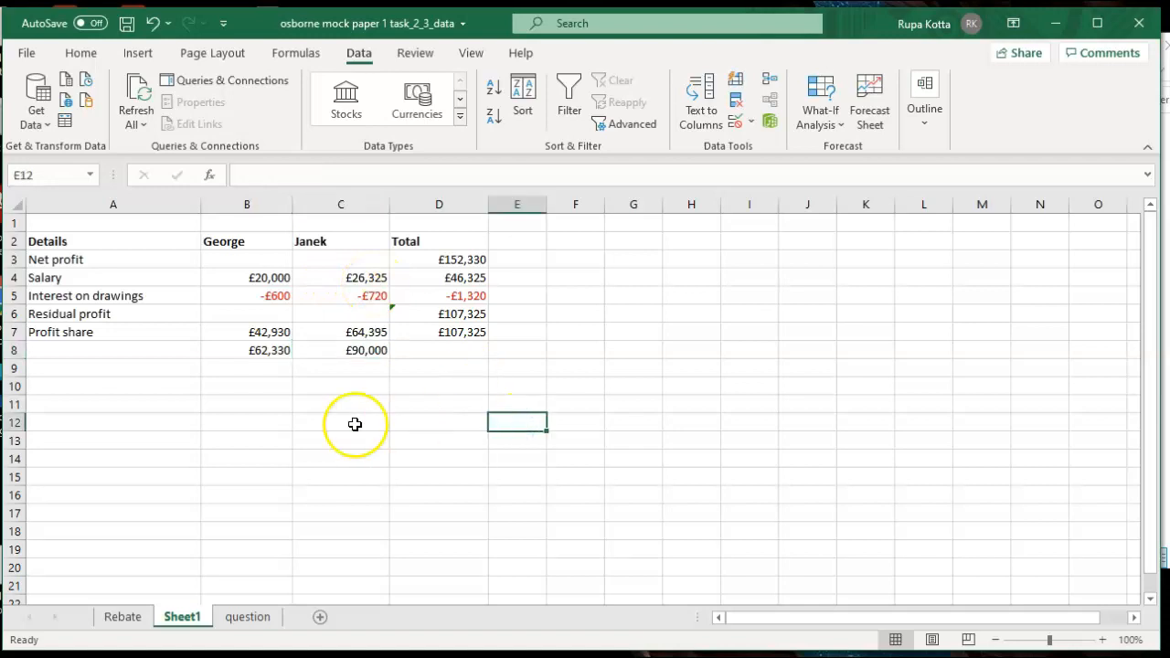
Read the closing submission requirements on the question sheet and review the Rebate worksheet.
left_click(249, 618)
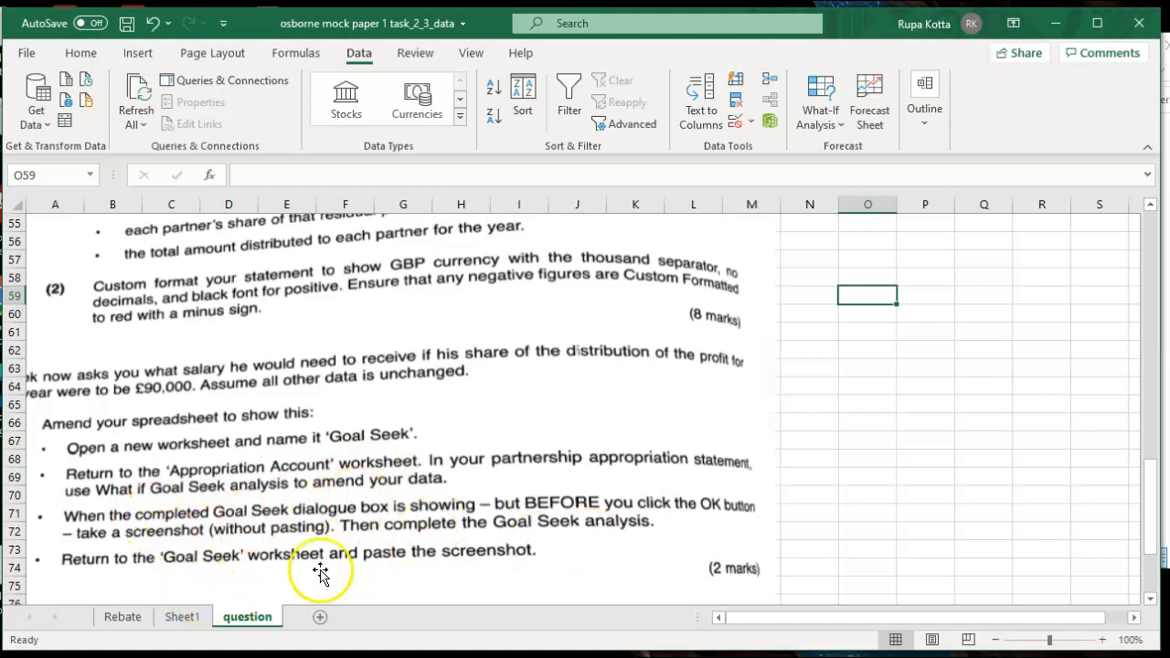
left_click_drag(1154, 510, 1163, 539)
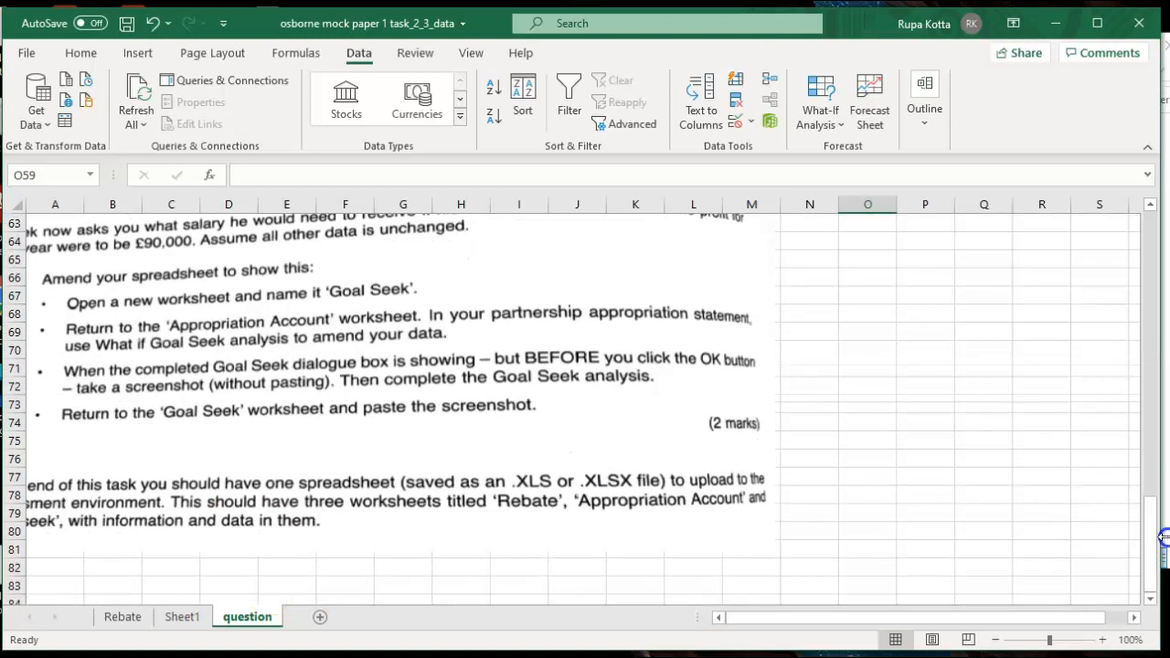
left_click(190, 618)
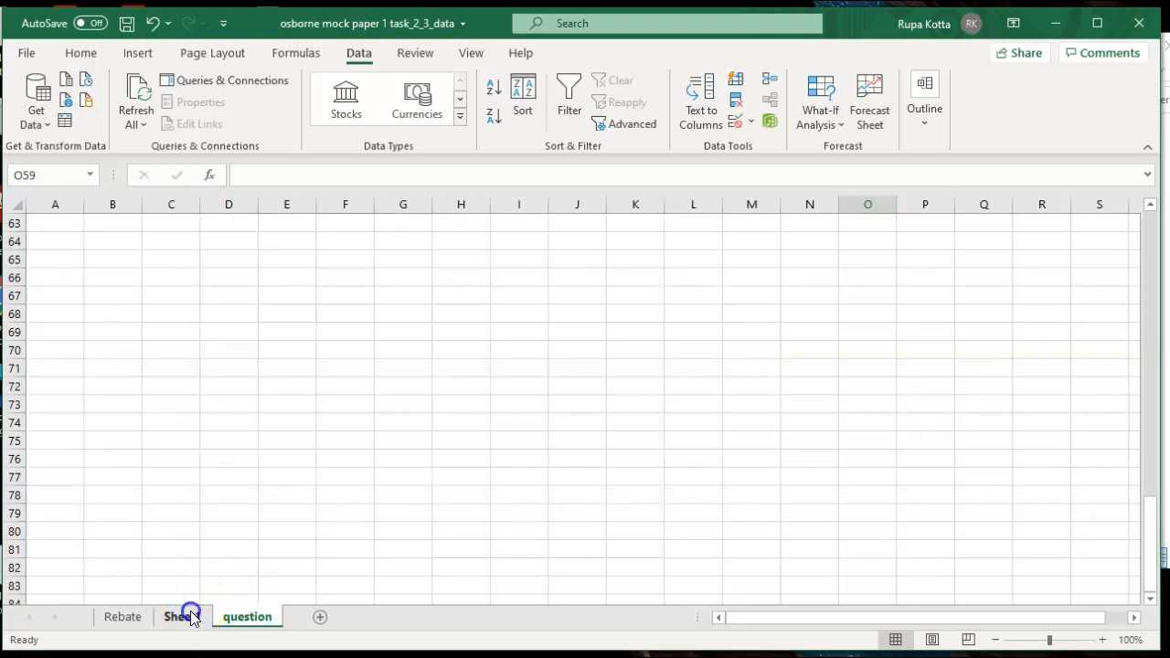
left_click(128, 617)
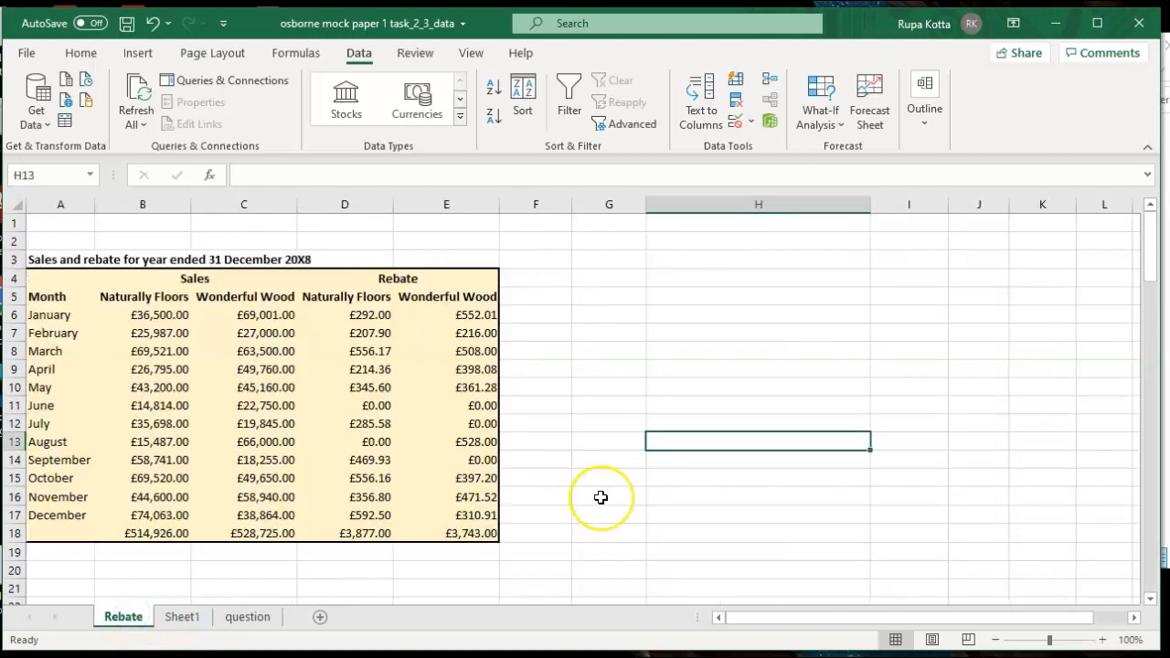